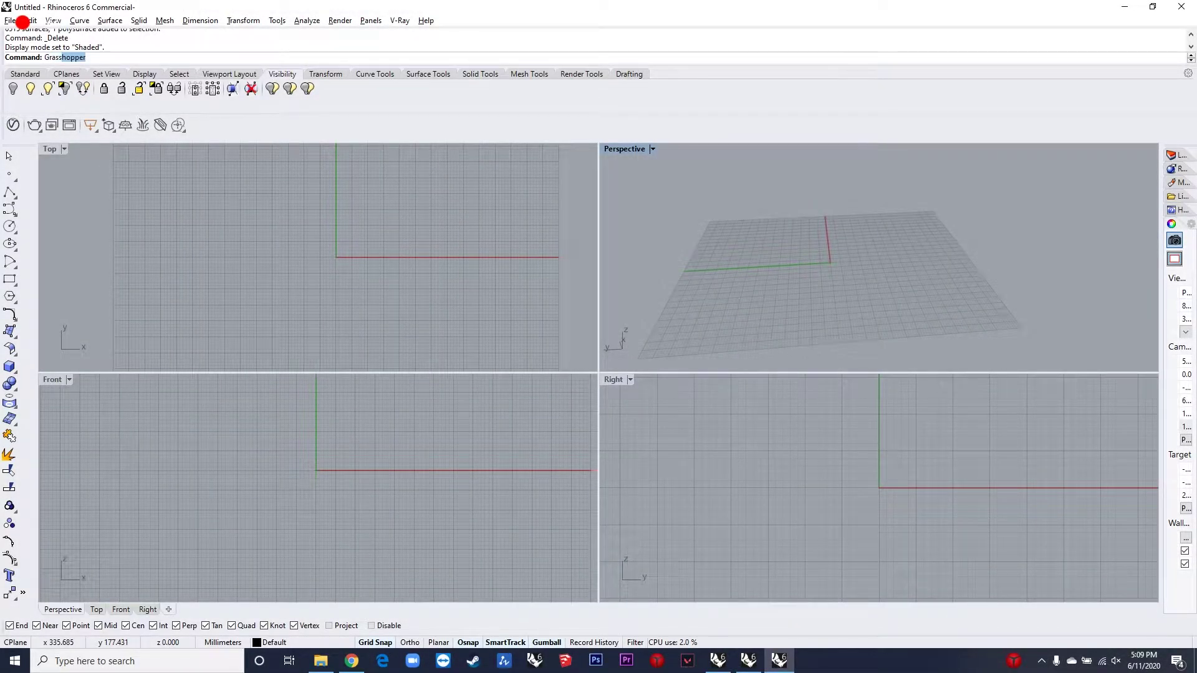
- Open Grasshopper from Rhino and place an Exceptions component on the canvas
key(Return)
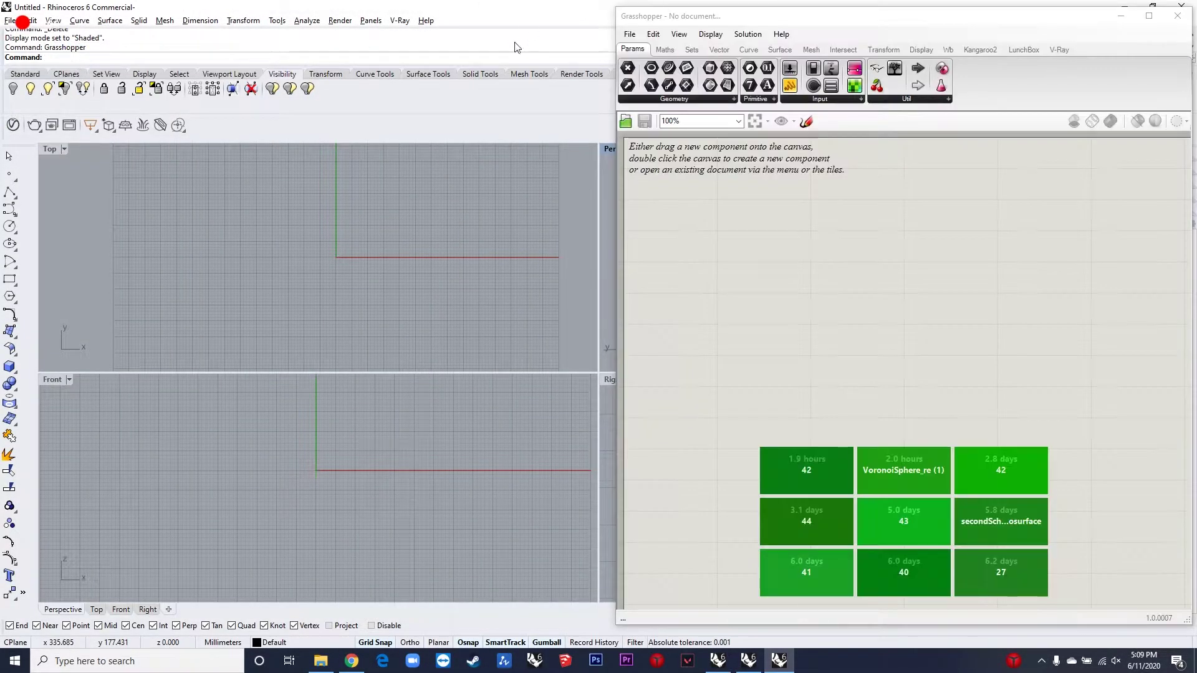
drag(875, 68, 780, 240)
scroll(780, 240, up, 3)
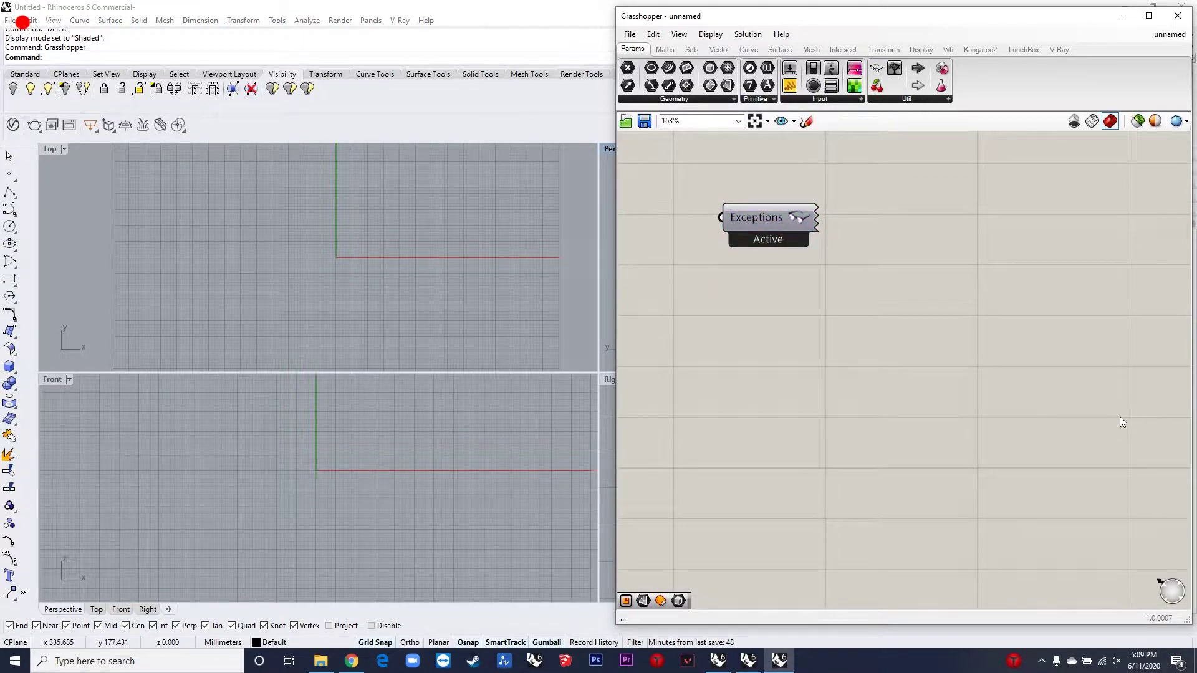
- Add an Ellipse component to the canvas and set it apart from the Exceptions component
double_click(1085, 405)
text(elli)
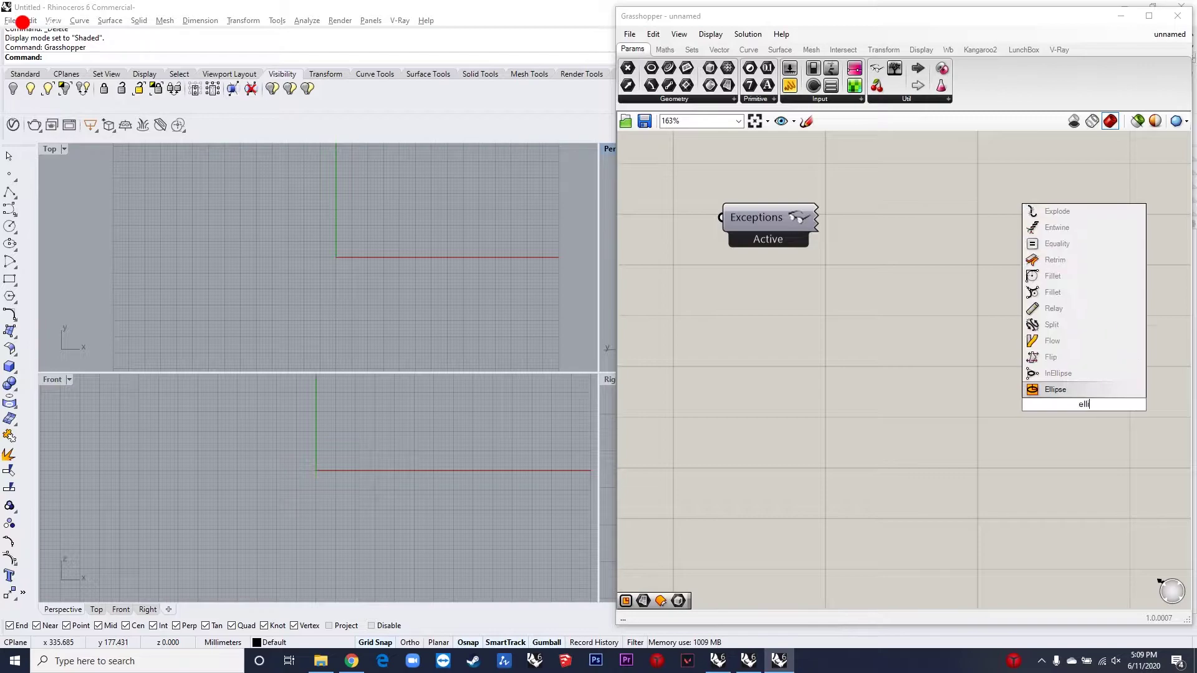
key(Return)
scroll(1057, 410, down, 2)
click(1059, 402)
scroll(1065, 391, up, 4)
scroll(898, 403, down, 3)
drag(1000, 394, 1097, 398)
- Add a Numbers to Points component and connect its Points output to the Ellipse's Plane input
click(962, 404)
double_click(962, 404)
text(number to point)
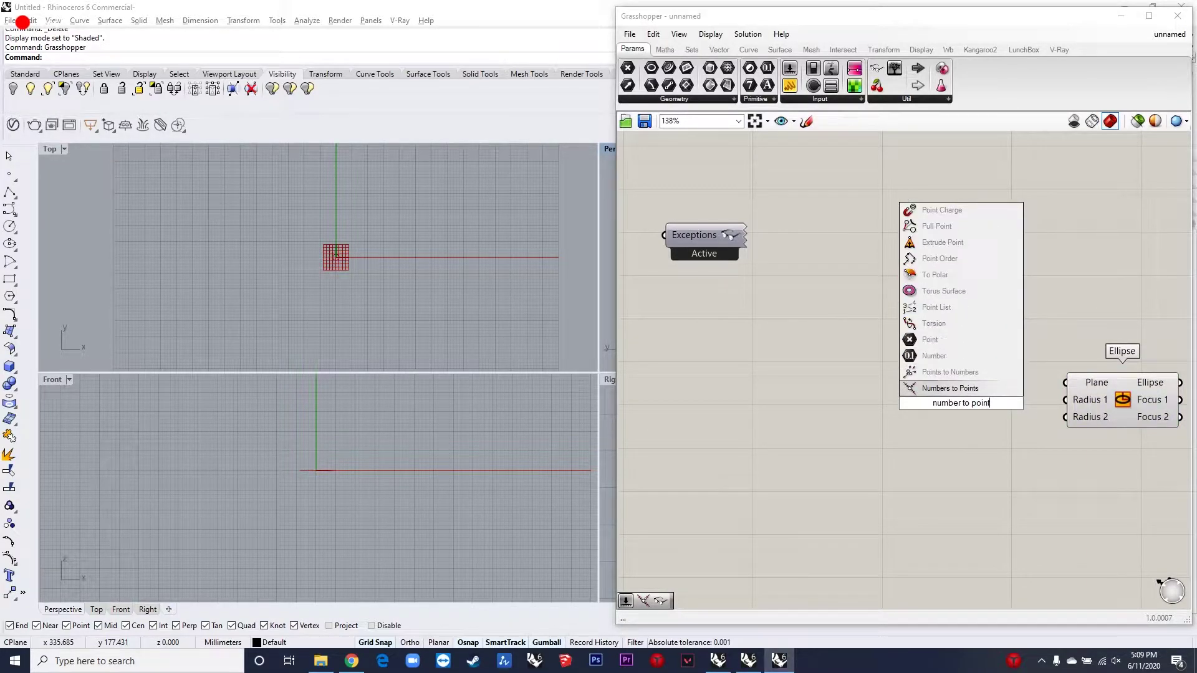
click(960, 387)
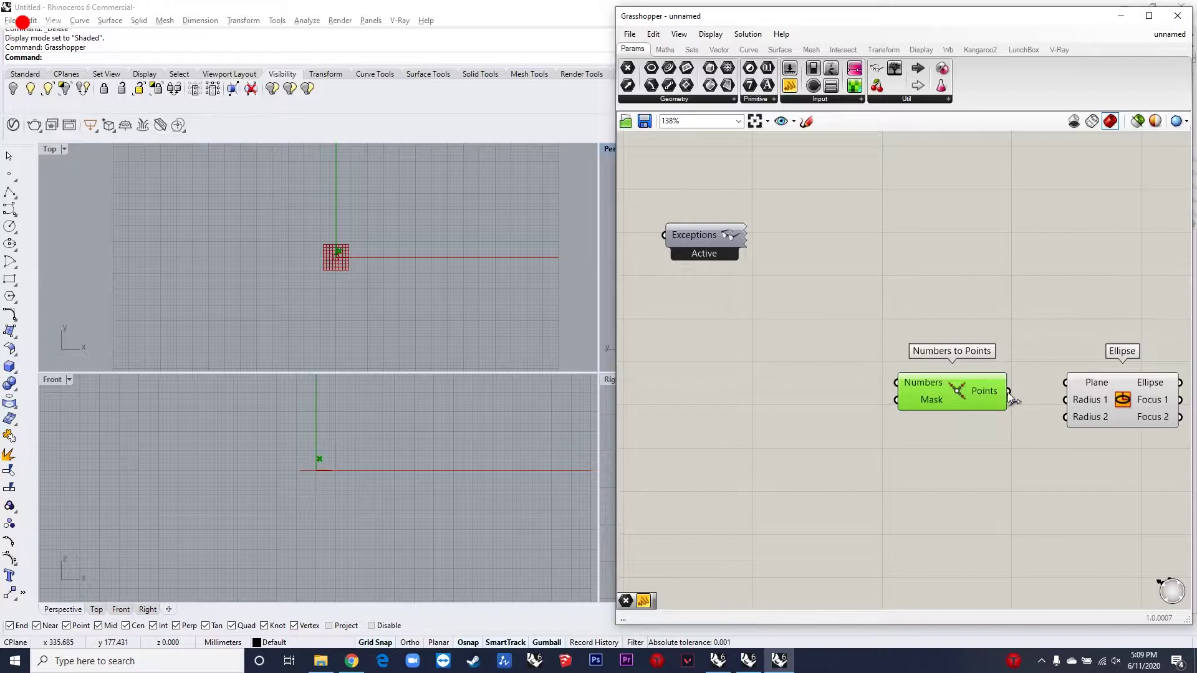
drag(998, 391, 988, 381)
- Add a panel containing z and connect it to the Mask input of Numbers to Points
right_drag(854, 420, 889, 412)
click(874, 417)
double_click(874, 417)
text("z)
key(Return)
scroll(937, 427, up, 3)
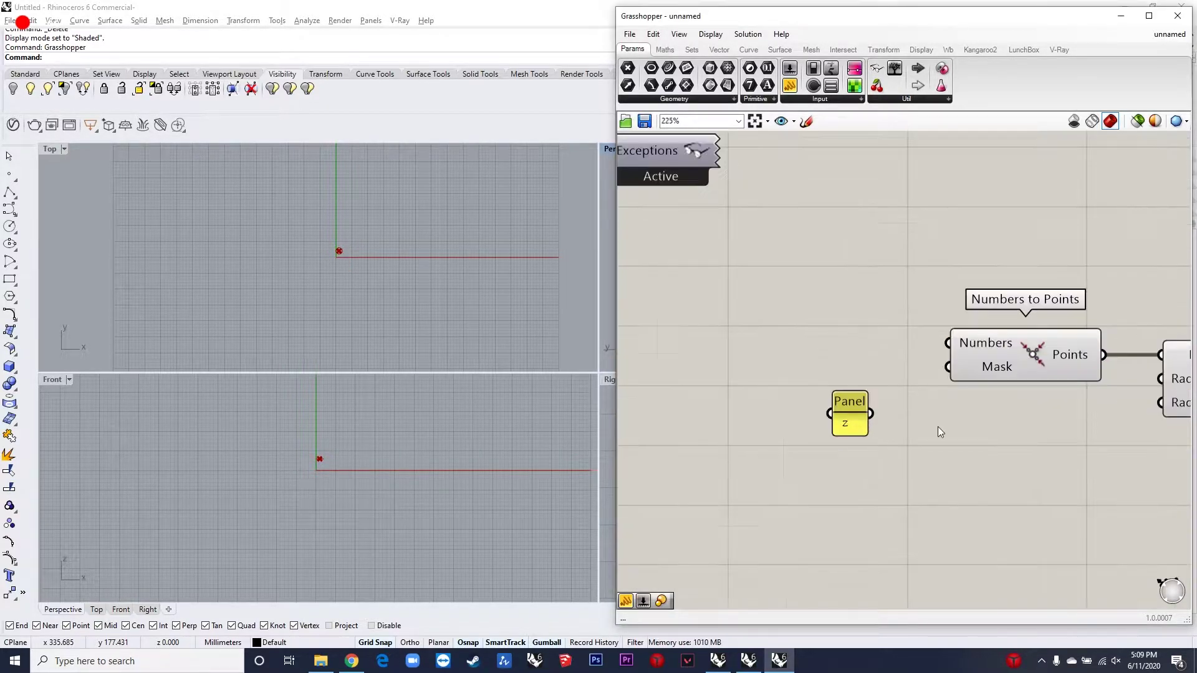
- Add a Range component and connect its output to the Numbers input of Numbers to Points
double_click(766, 290)
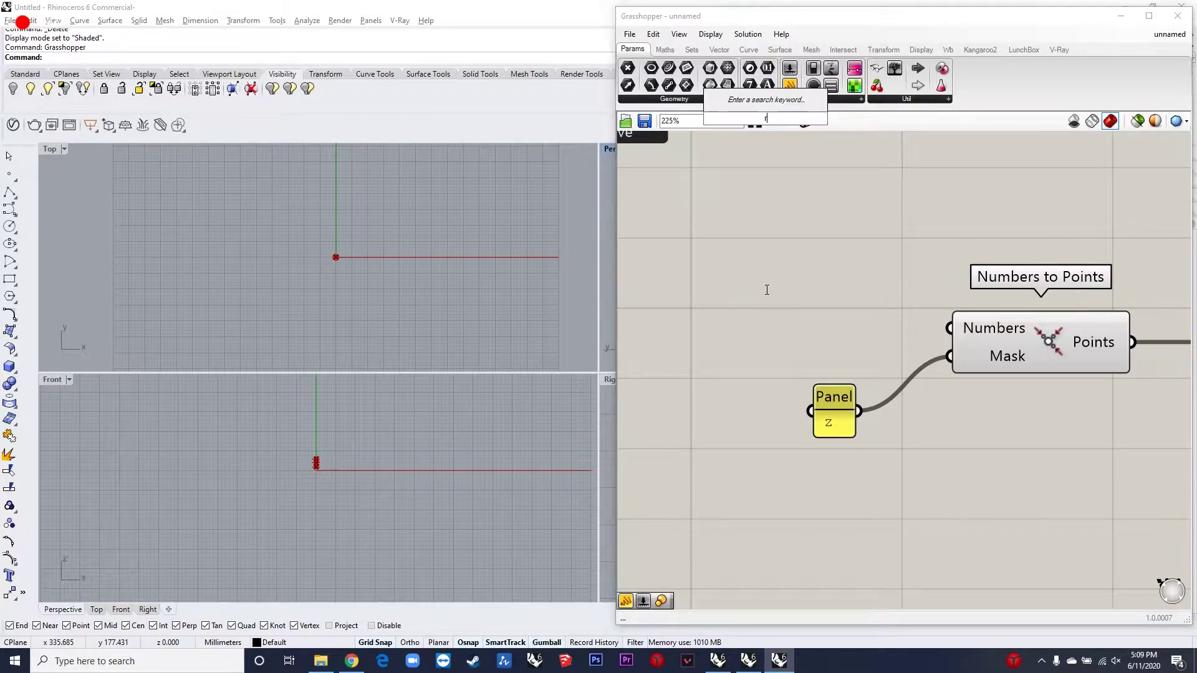
text(range)
key(Return)
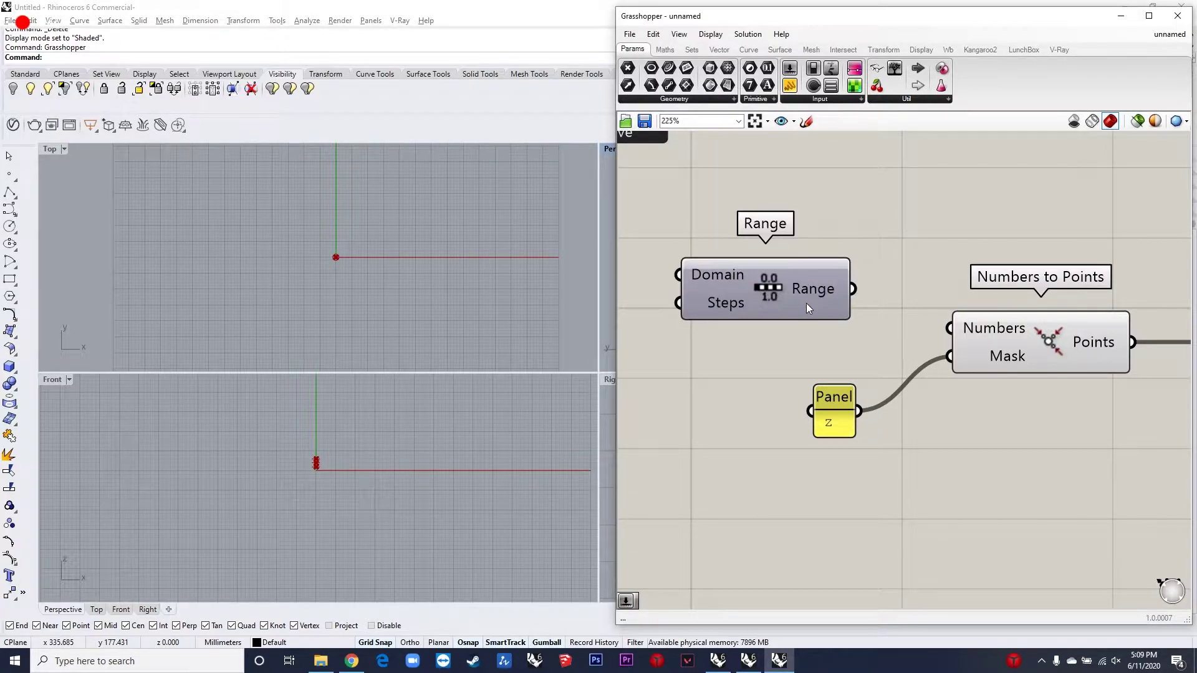
click(393, 312)
scroll(414, 274, down, 5)
scroll(399, 260, up, 18)
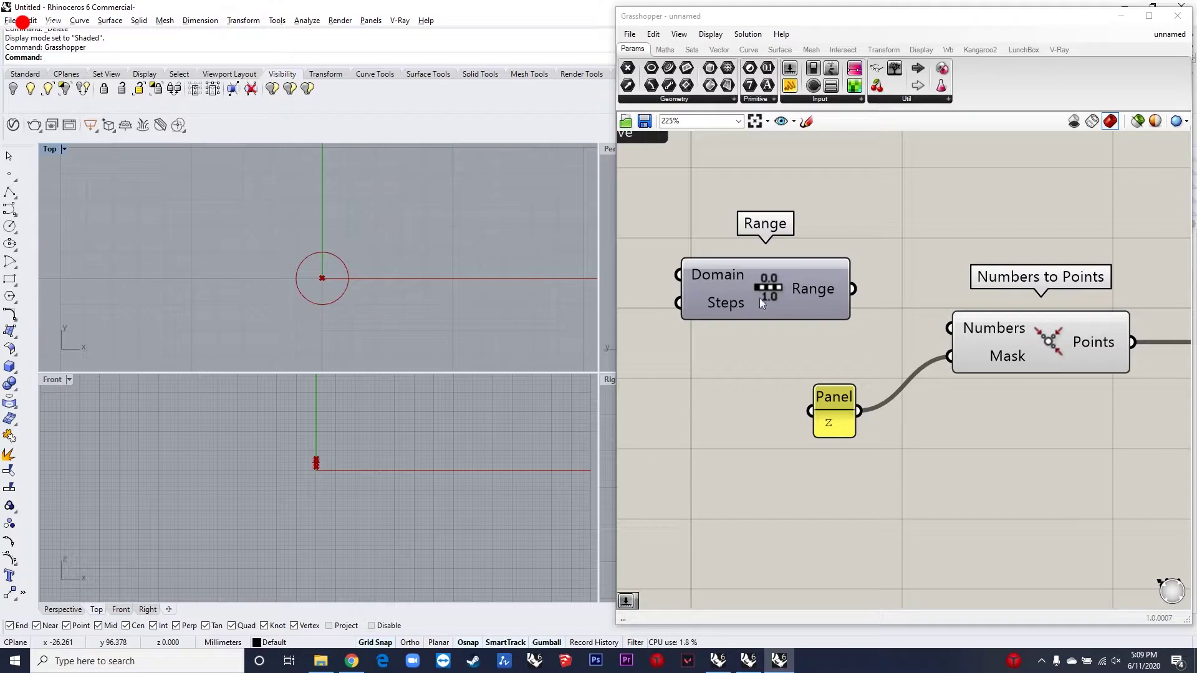
drag(759, 298, 749, 309)
scroll(957, 330, down, 4)
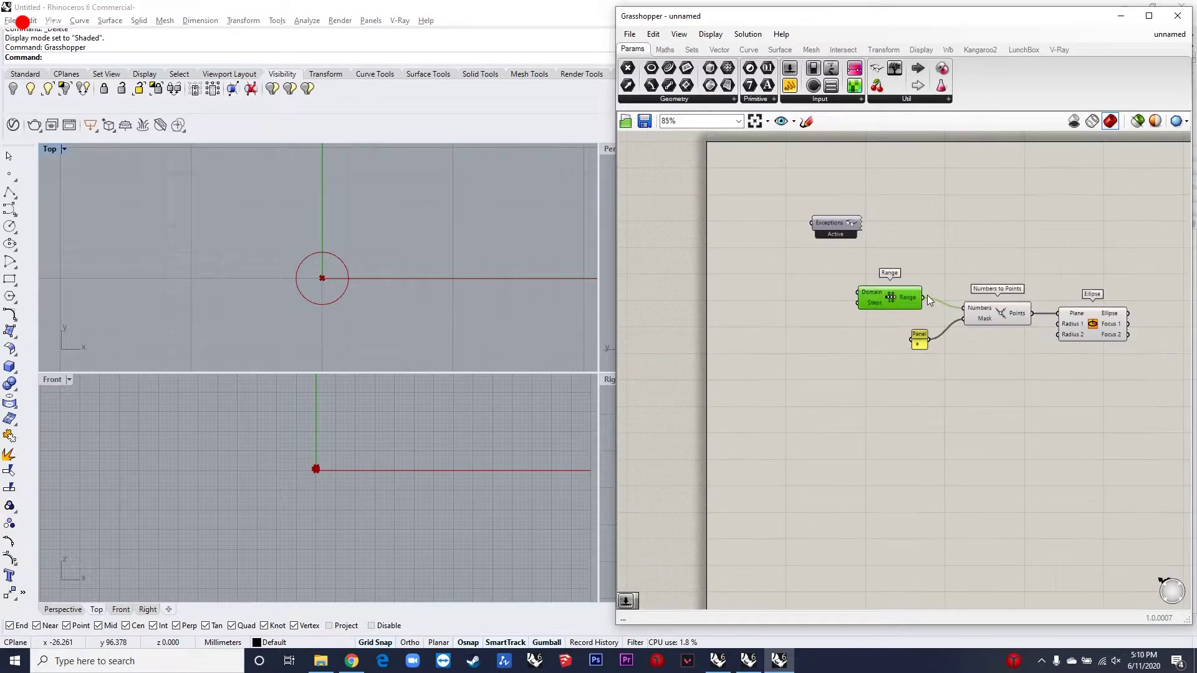
- Add a number slider set to 100 and connect it to the Range's Domain input
scroll(932, 306, down, 3)
drag(1097, 365, 1072, 347)
click(1044, 409)
scroll(1058, 352, up, 5)
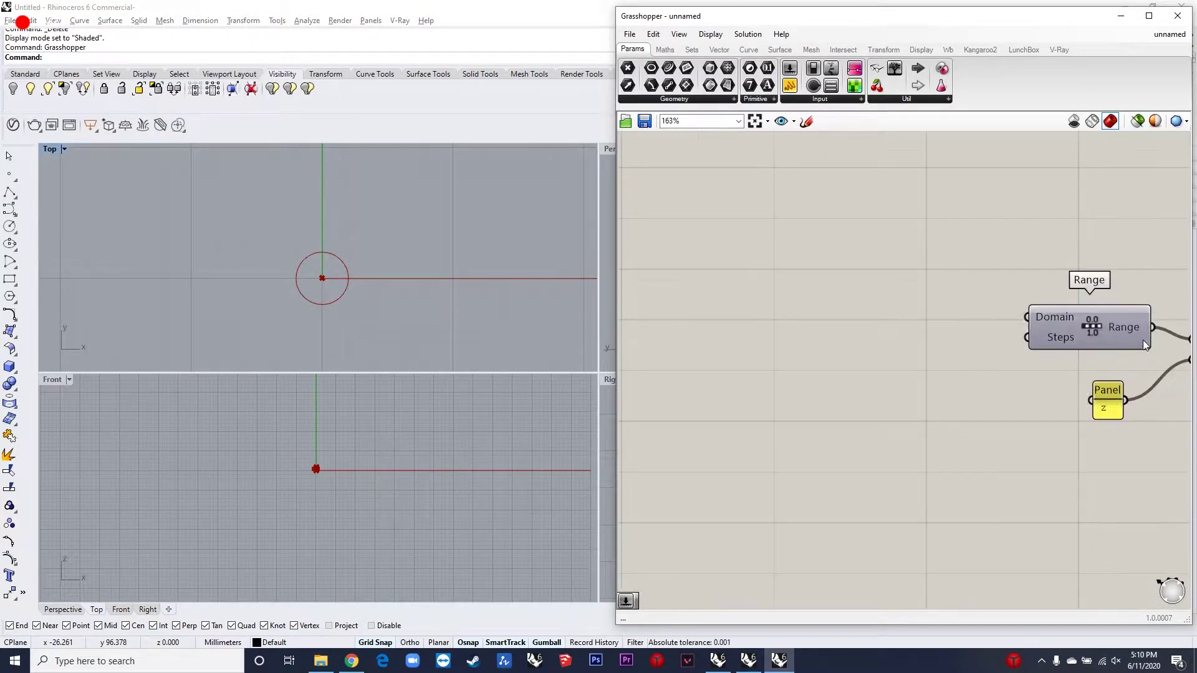
double_click(819, 317)
text(100)
key(Return)
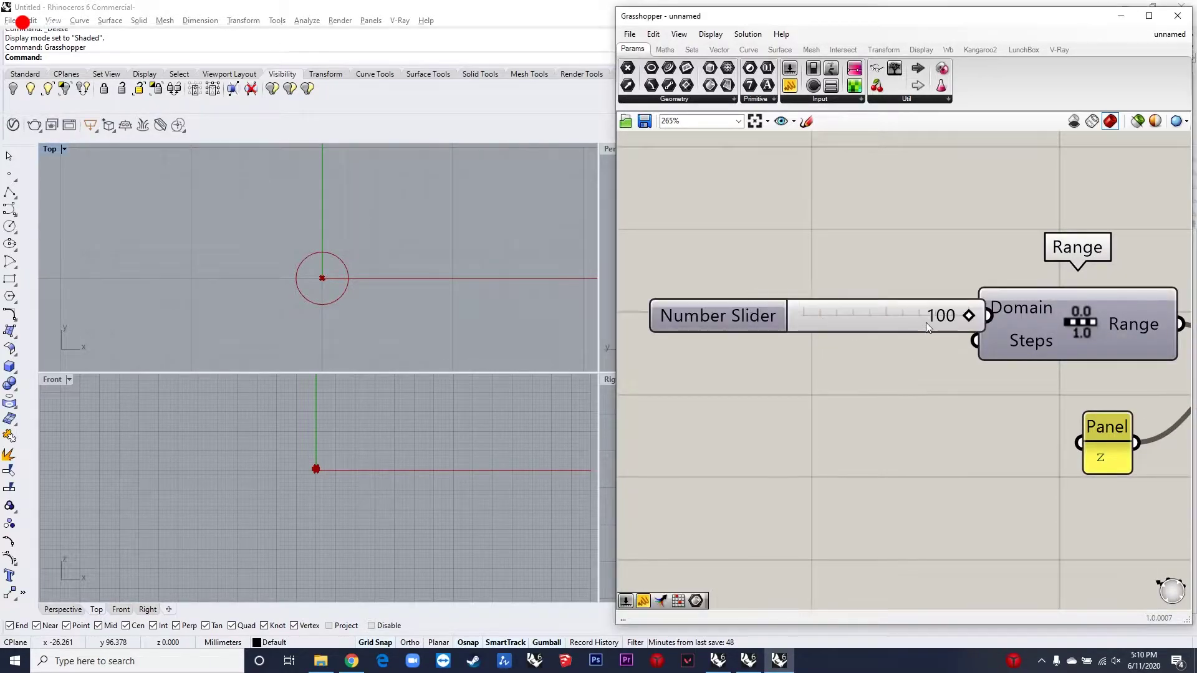
drag(797, 302, 805, 303)
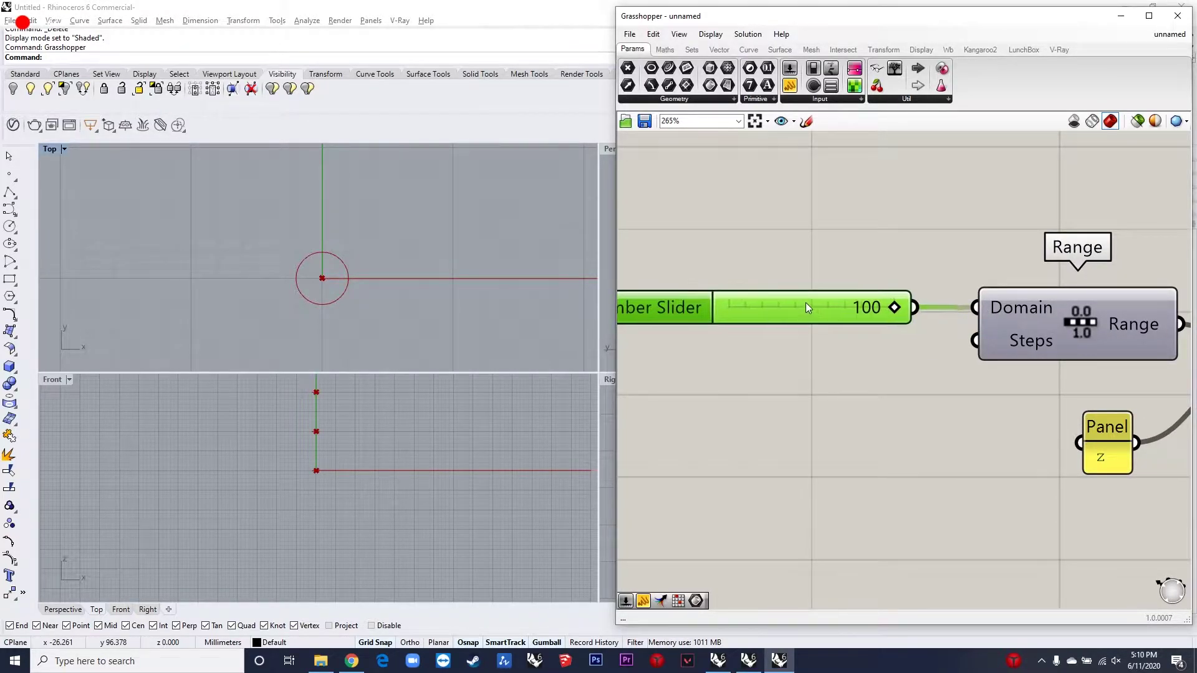
click(416, 428)
scroll(369, 470, down, 6)
scroll(361, 409, up, 5)
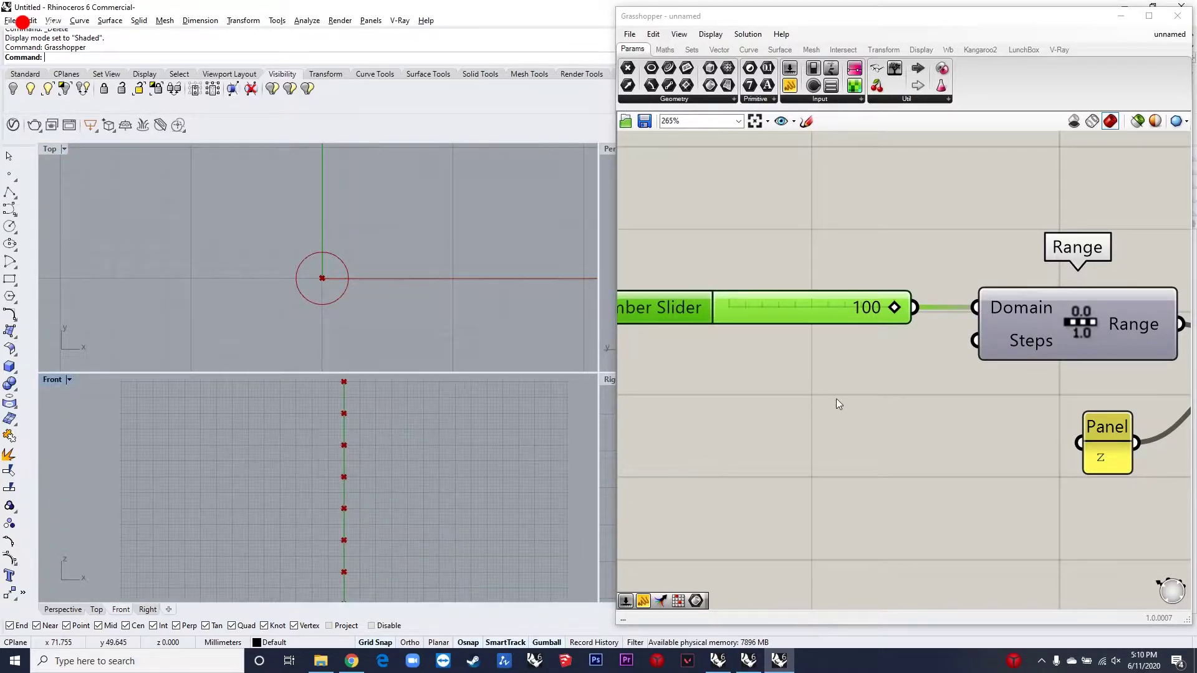
- Add a number slider set to 15, connect it to the Range's Steps input, and maximize Rhino's Perspective view
click(789, 466)
double_click(776, 480)
text(15)
key(Return)
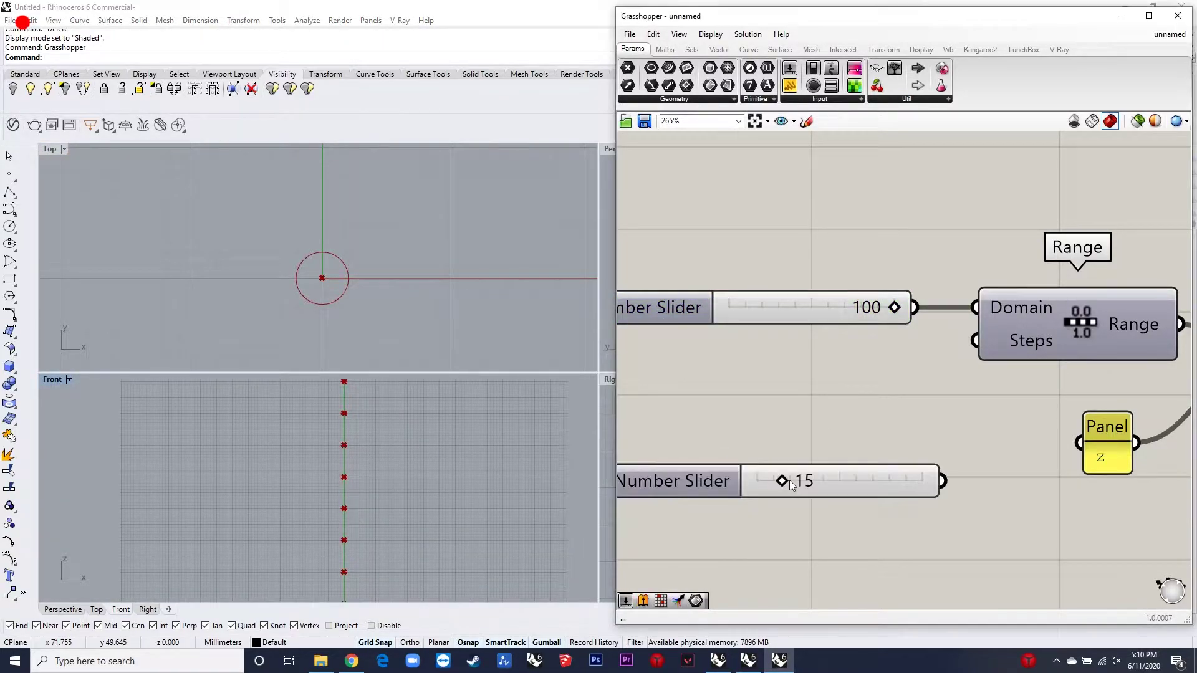
double_click(603, 150)
scroll(337, 331, down, 10)
scroll(376, 349, up, 4)
click(902, 478)
scroll(865, 332, down, 4)
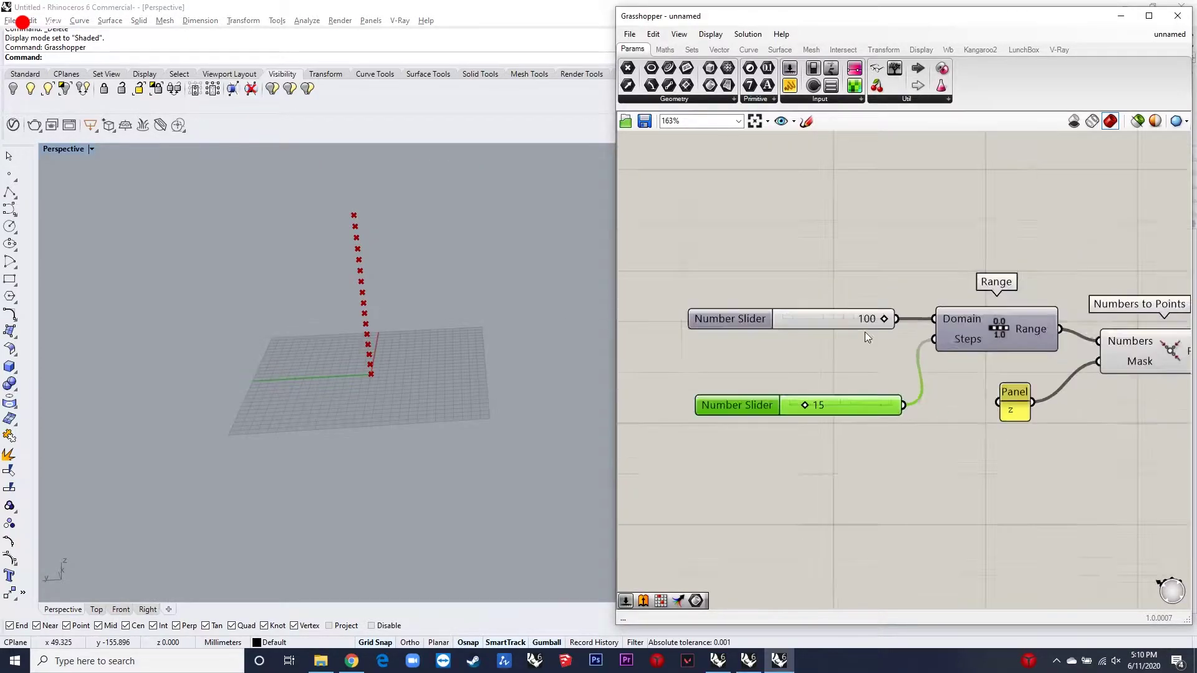
- Add a Remap Numbers component and place it below the Ellipse component
double_click(968, 416)
text(remap numbers)
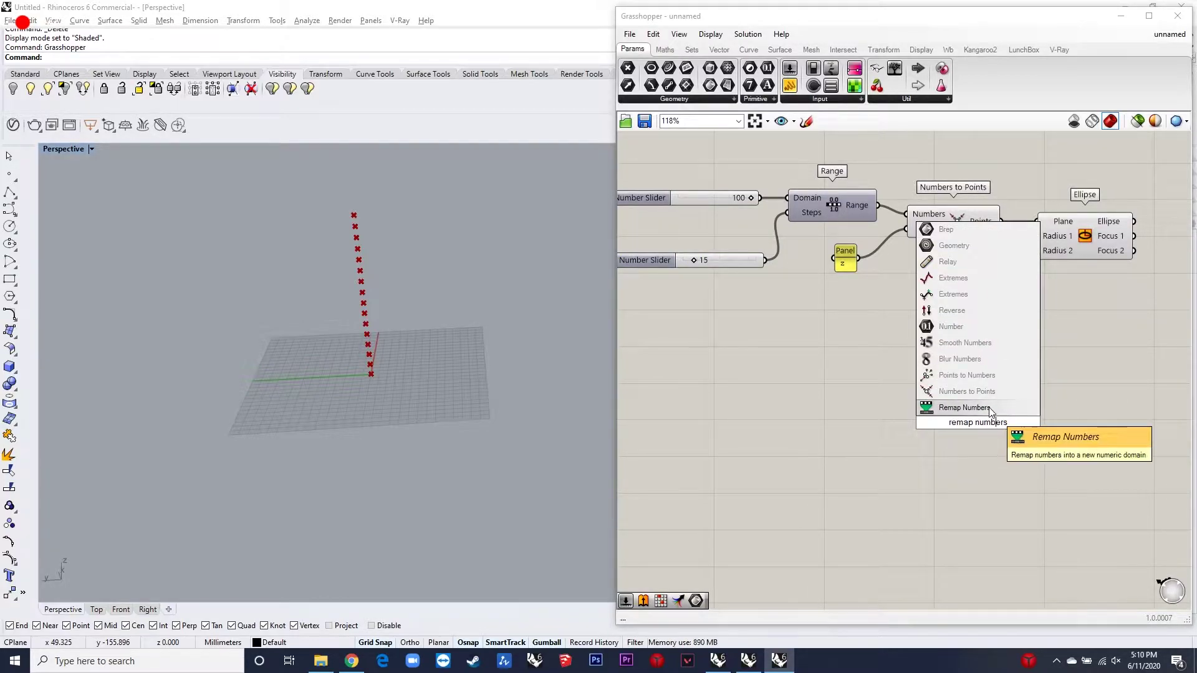
click(990, 408)
drag(991, 372, 1093, 398)
scroll(1093, 398, down, 3)
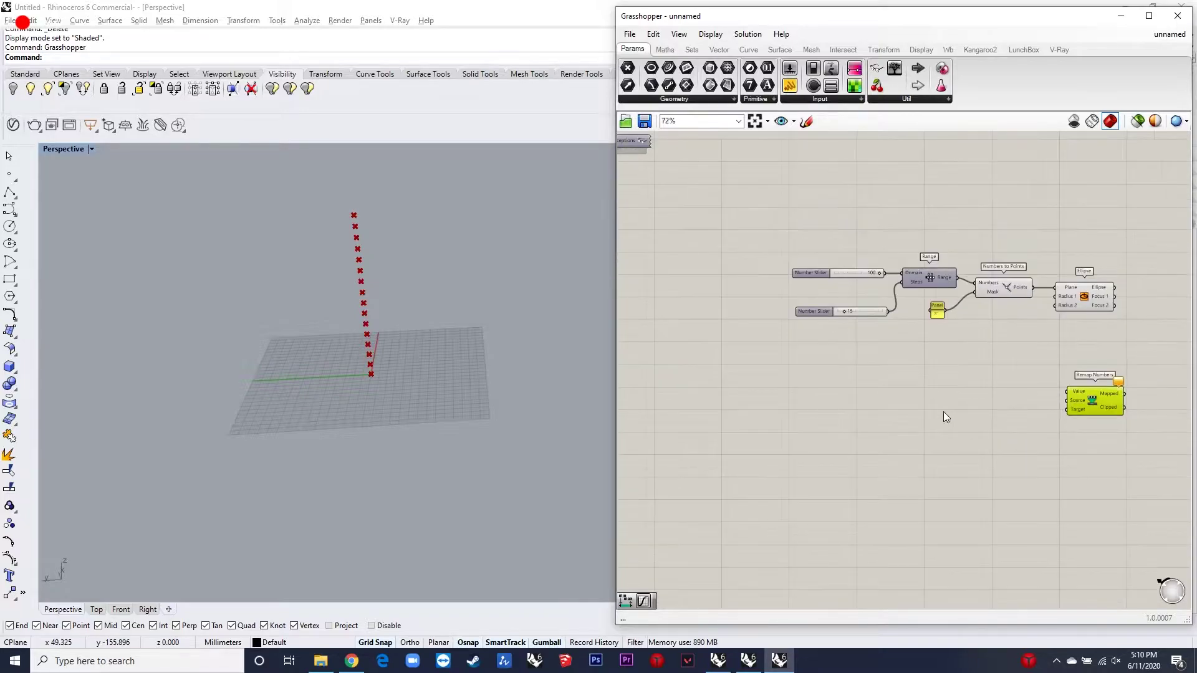
- Add a Graph Mapper before Remap Numbers and set its graph type to Parabola
double_click(944, 412)
text(graph mapper)
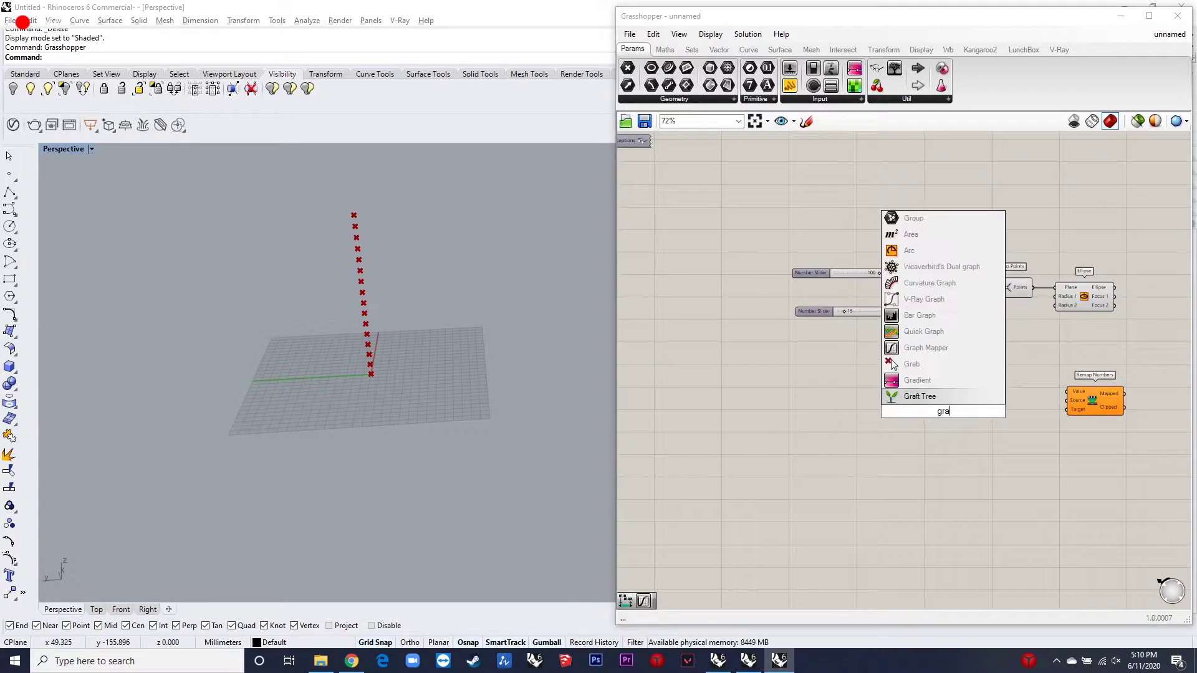
key(Return)
scroll(942, 411, up, 3)
click(942, 405)
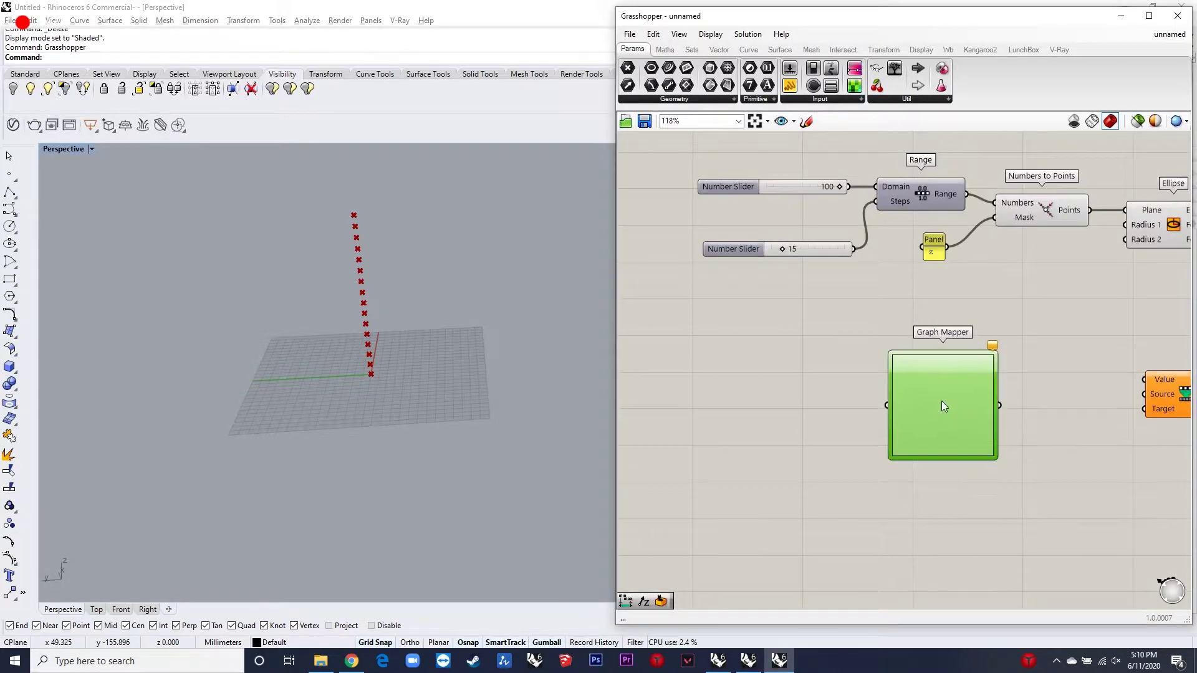
right_click(941, 402)
mouse_move(1001, 555)
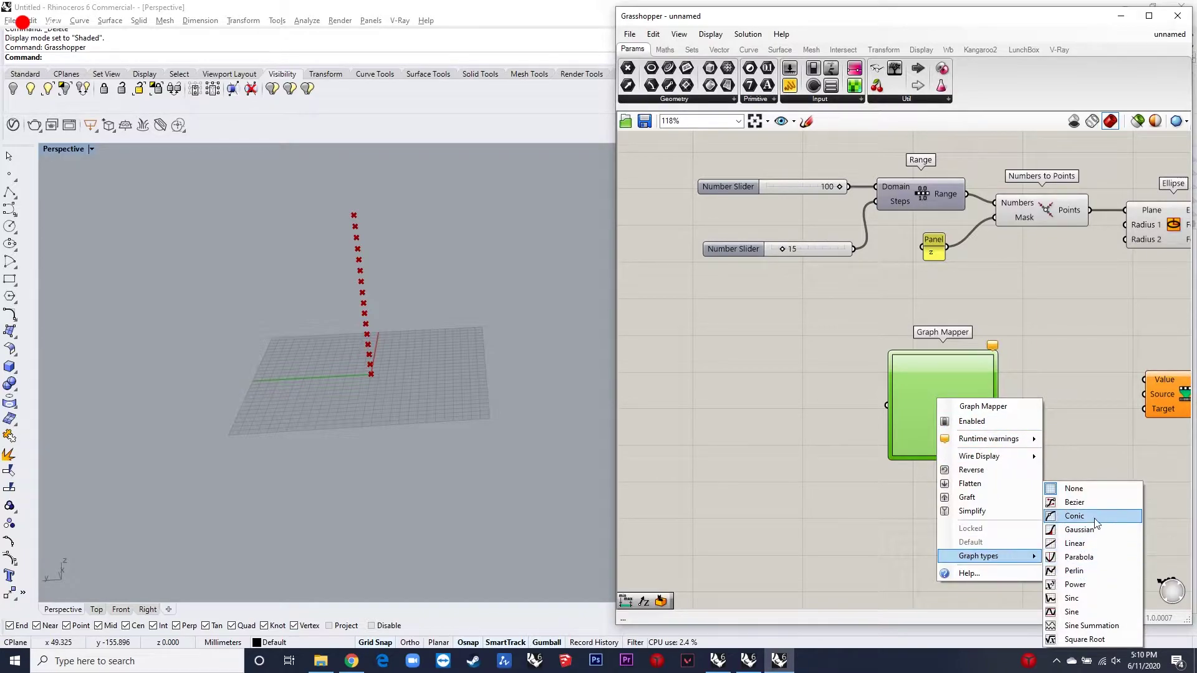
click(1100, 554)
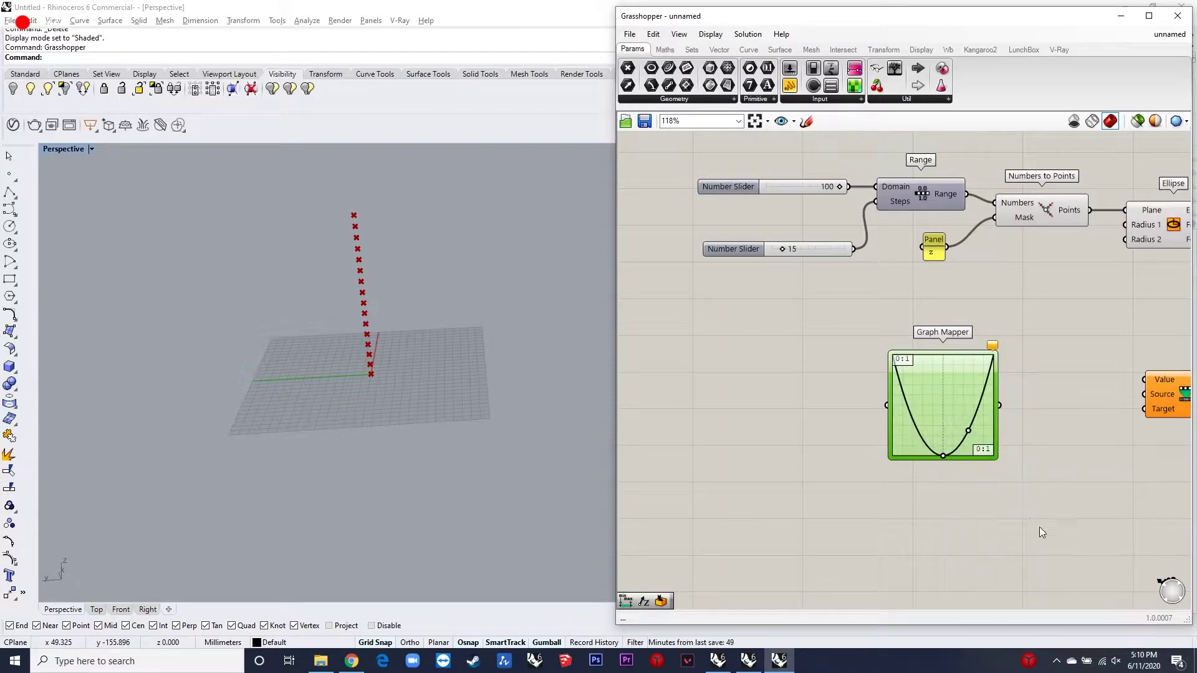
- Connect the Graph Mapper to Remap Numbers' Value input directly and to its Source input through a new Bounds component
scroll(947, 399, up, 2)
double_click(1031, 444)
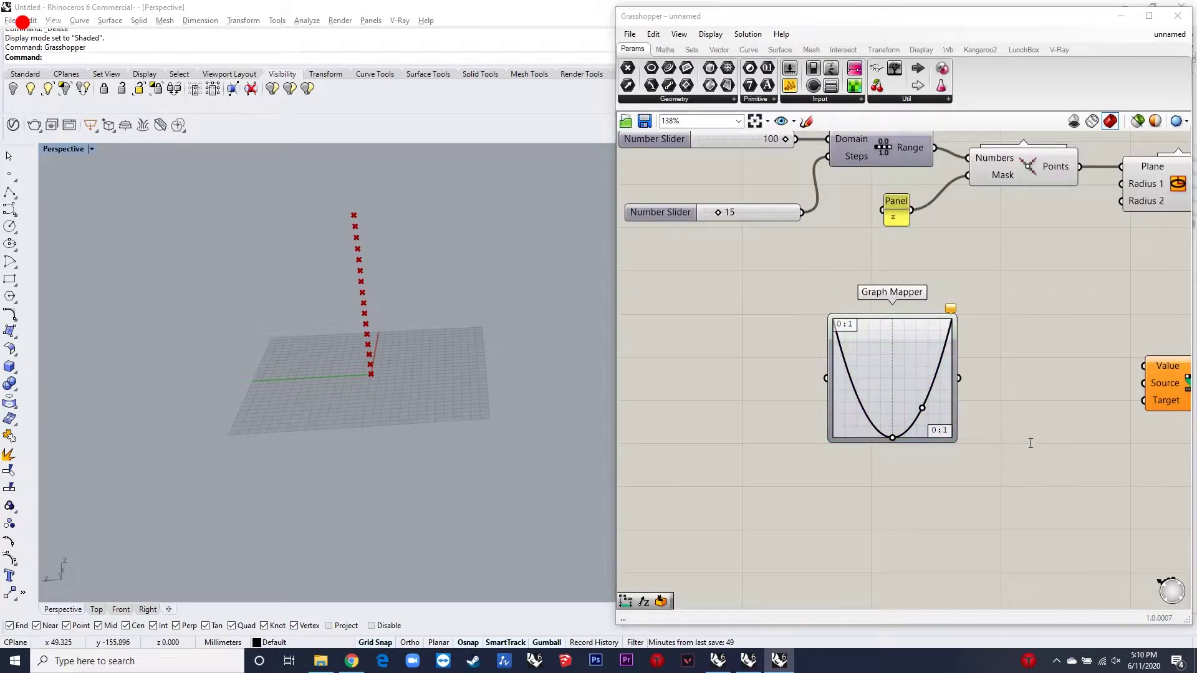
text(bounds)
key(Return)
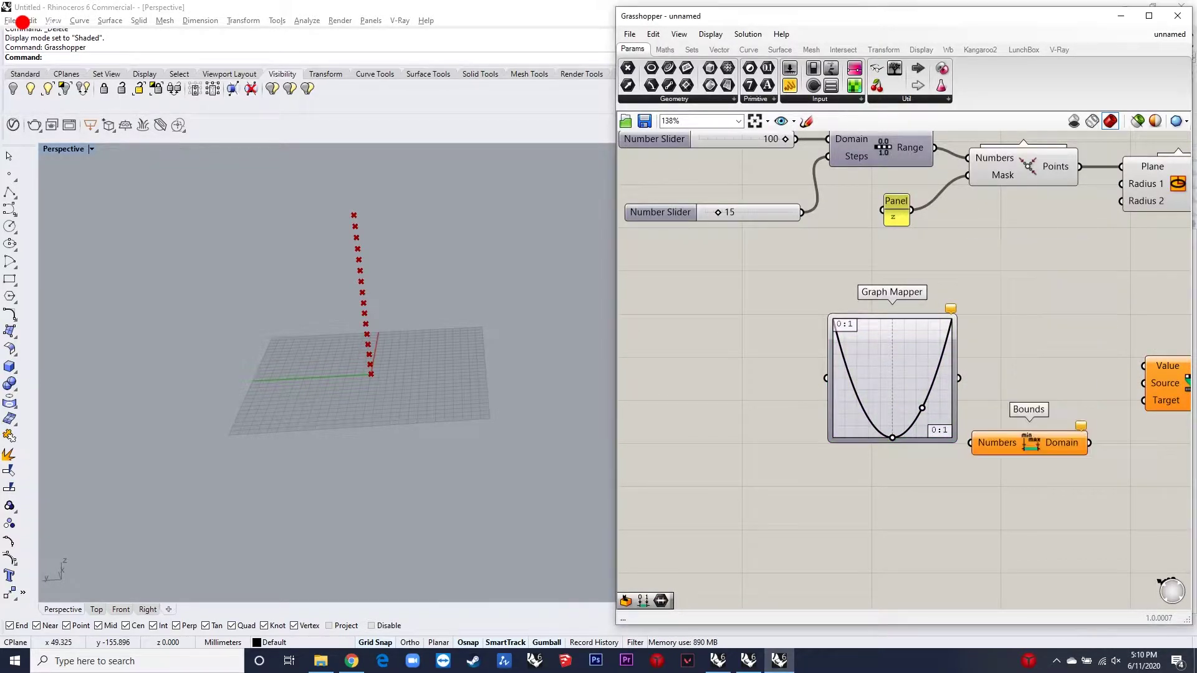
scroll(1041, 446, up, 2)
click(1041, 443)
drag(1129, 443, 1084, 392)
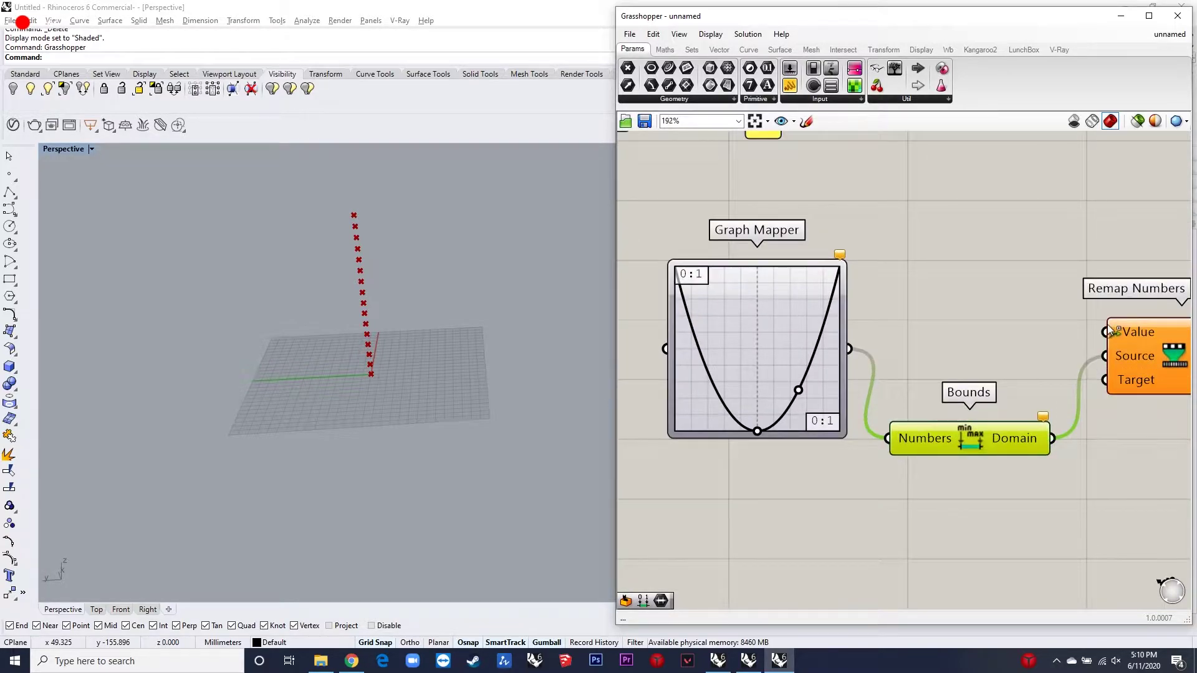
drag(787, 334, 784, 318)
scroll(916, 355, down, 3)
click(943, 398)
- Add a Construct Domain component below Bounds and connect it to the Target input of Remap Numbers
double_click(940, 453)
text(const)
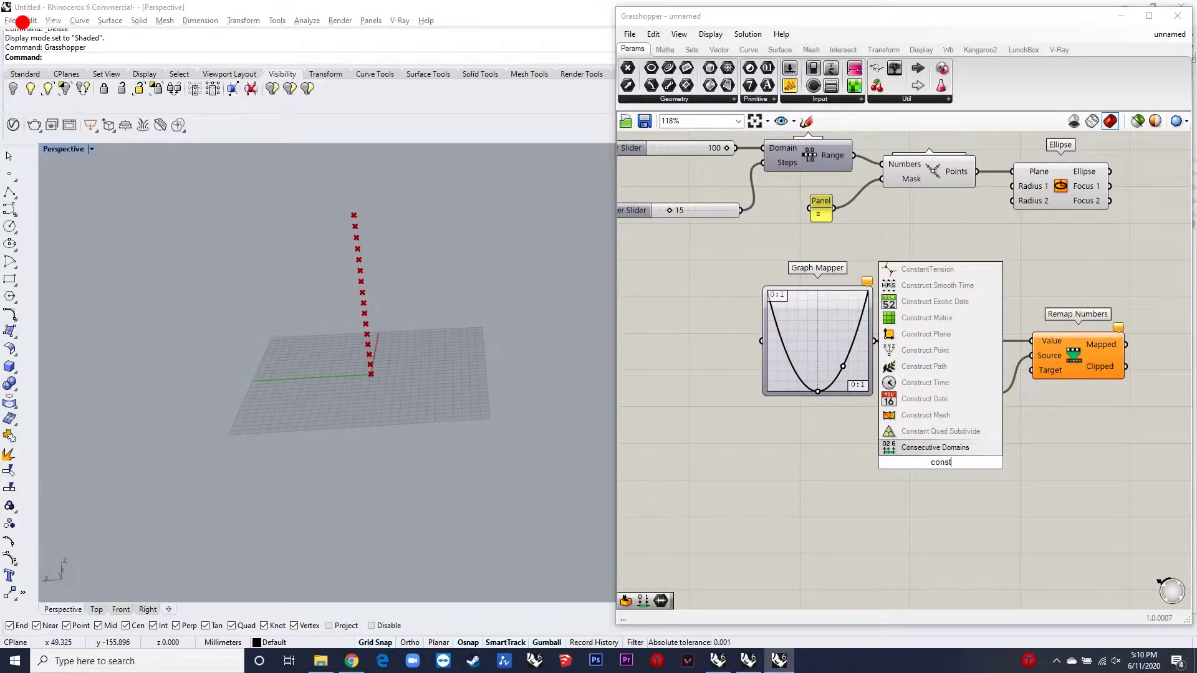
text(ruct domain)
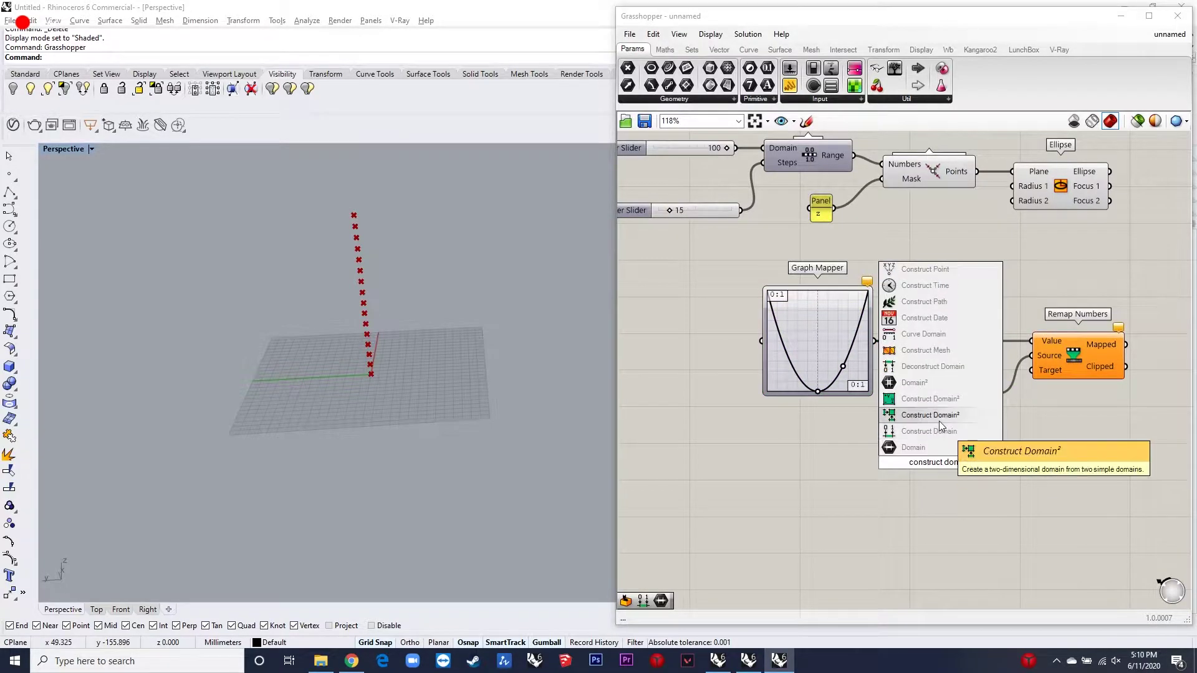
key(Return)
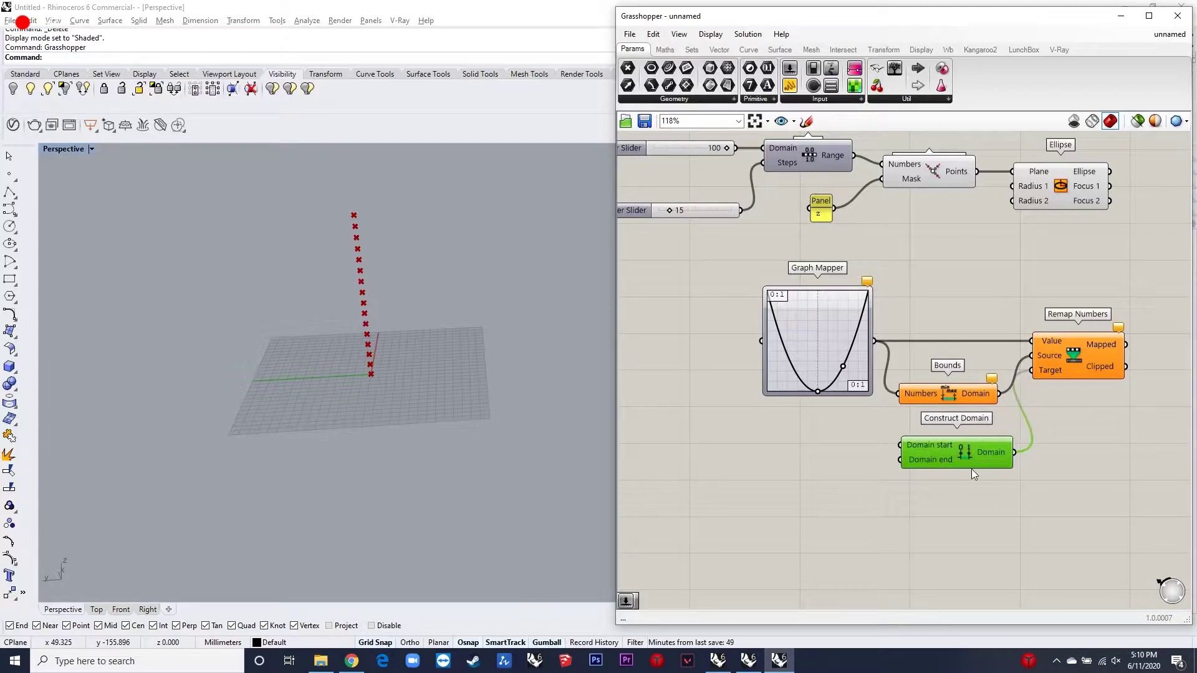
drag(974, 458, 967, 452)
- Add a second Range component and connect its output to the Graph Mapper's input
scroll(704, 348, down, 1)
right_drag(704, 348, 839, 388)
double_click(810, 383)
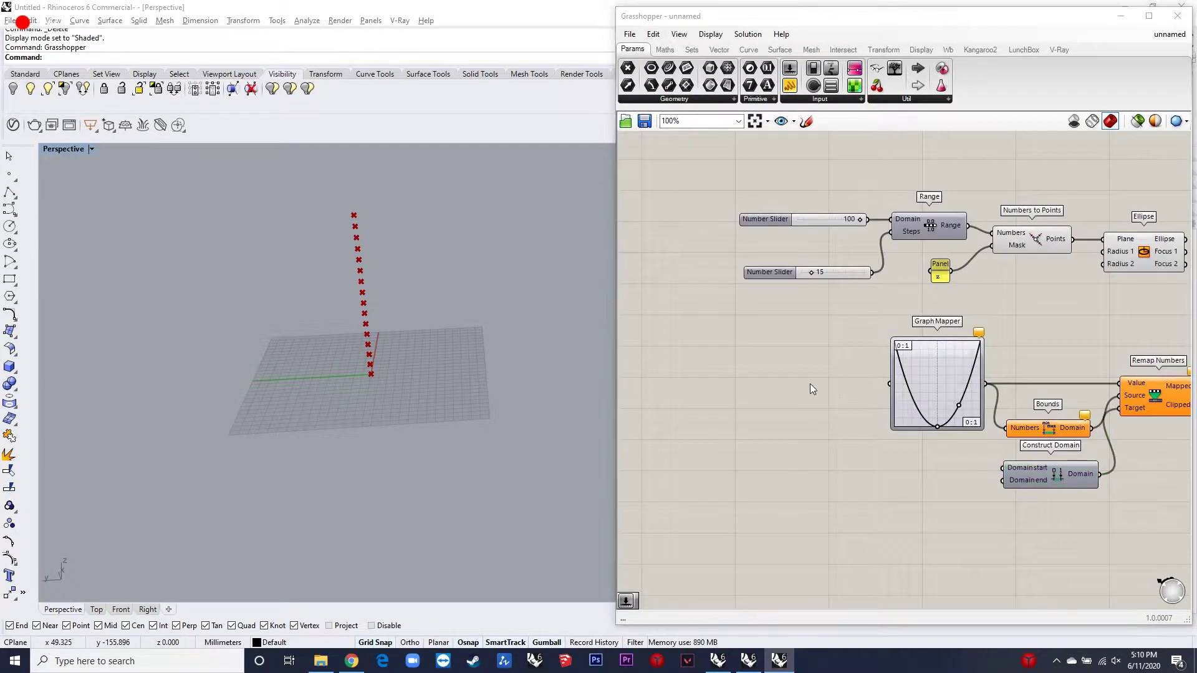
double_click(809, 383)
text(range)
key(Return)
scroll(816, 384, up, 3)
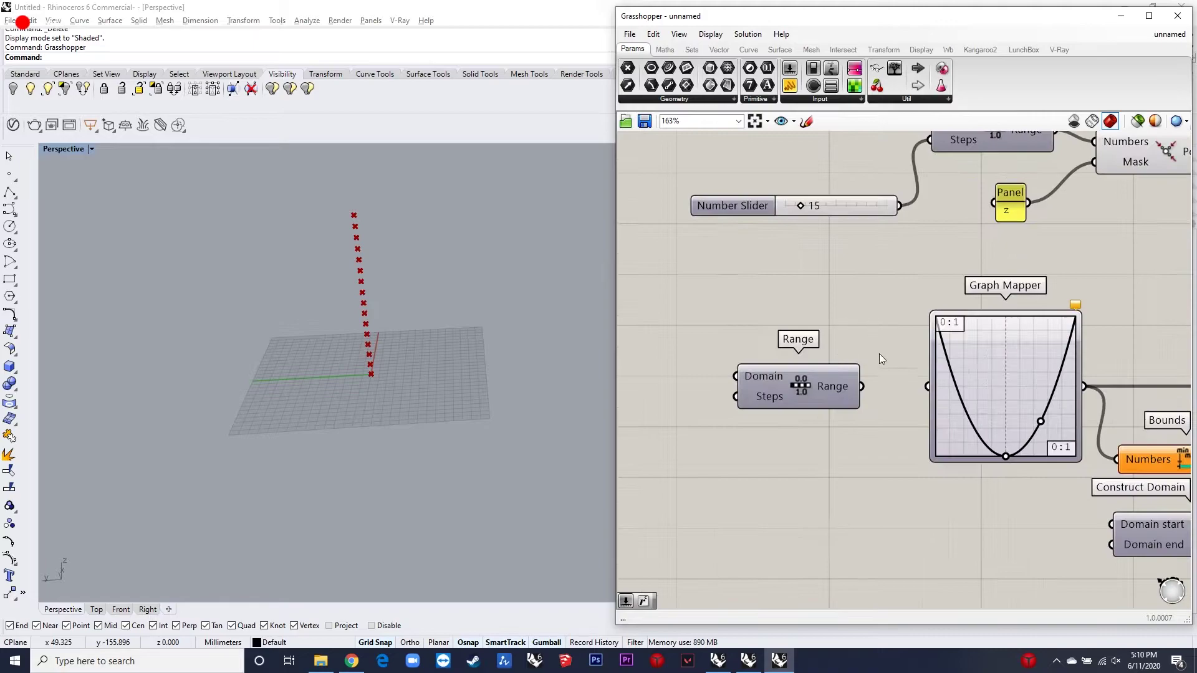
drag(894, 387, 927, 386)
scroll(927, 386, down, 5)
- Move the Ellipse component farther away from Numbers to Points to make room on the canvas
drag(1151, 485, 822, 317)
scroll(989, 383, down, 2)
click(1029, 387)
scroll(935, 336, up, 3)
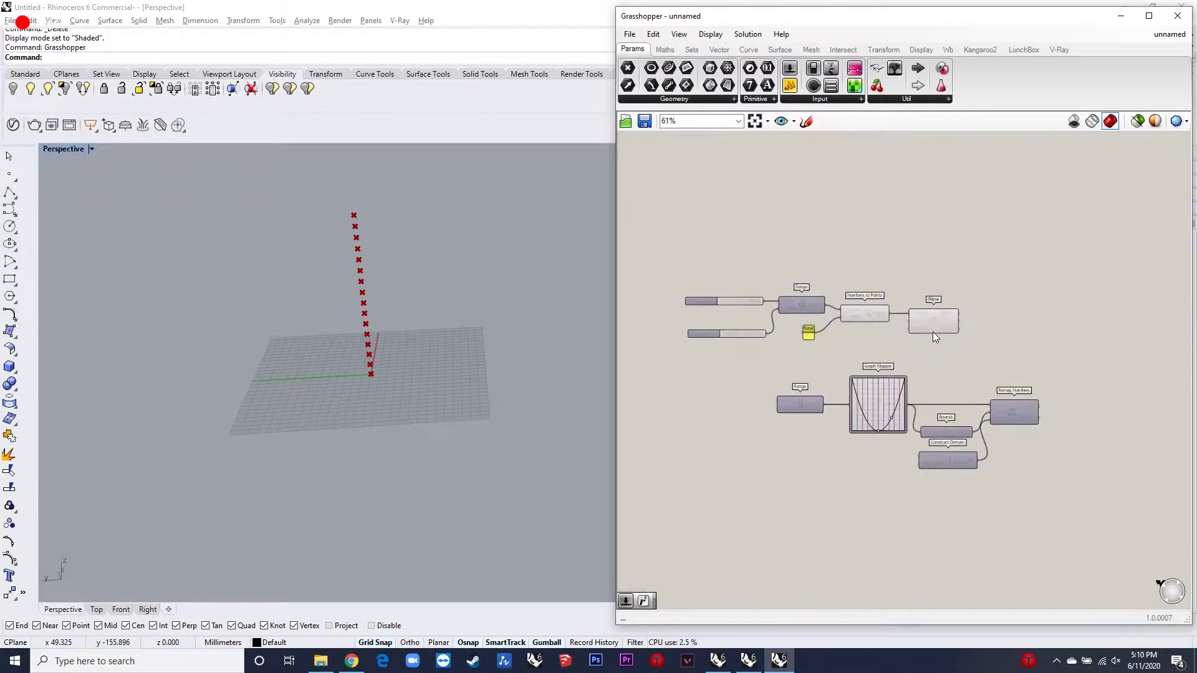
scroll(753, 324, up, 3)
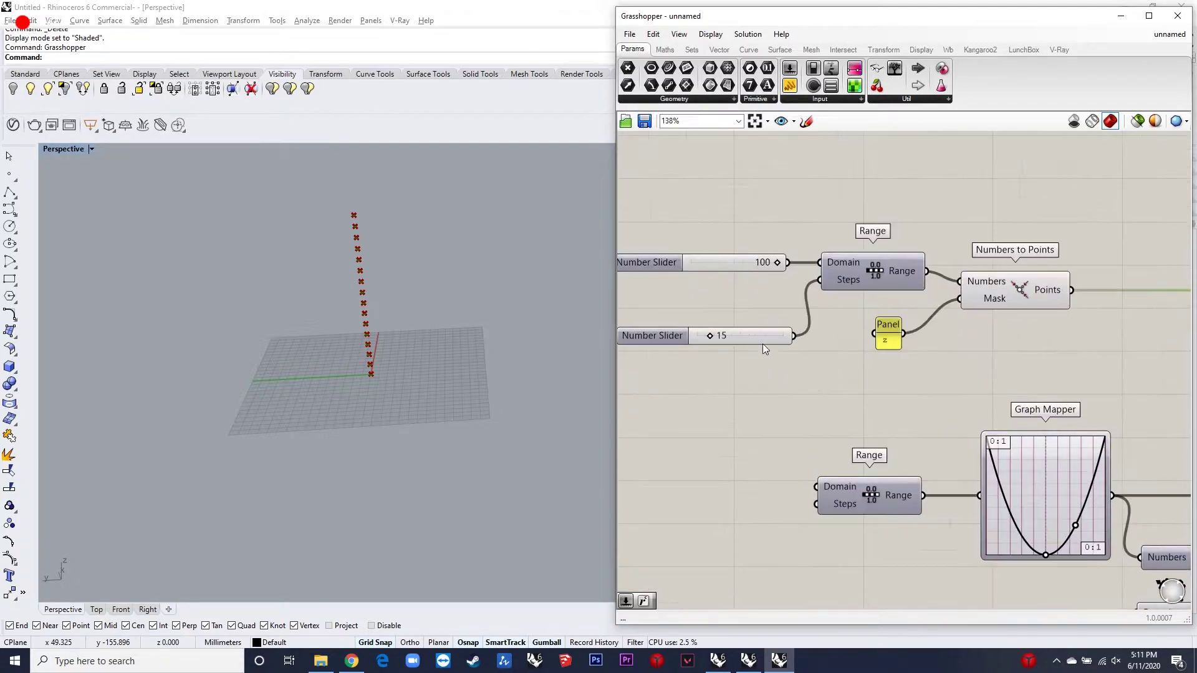
- Connect the number slider set to 15 to the Steps input of the second Range
drag(779, 341, 749, 364)
drag(810, 505, 811, 505)
scroll(753, 365, down, 5)
scroll(960, 408, up, 3)
- Add number sliders set to 8 and 16 and connect them to the Domain start and Domain end inputs of Construct Domain
scroll(960, 409, down, 2)
scroll(821, 470, up, 4)
click(793, 446)
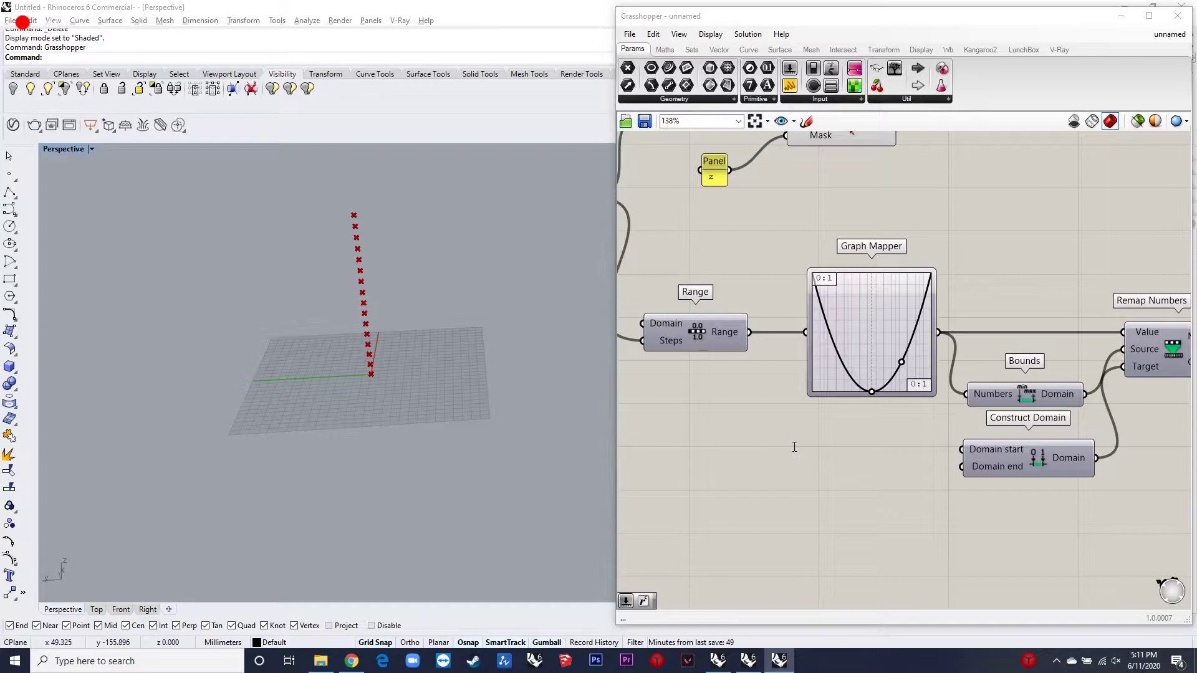
double_click(793, 446)
text(8)
key(Return)
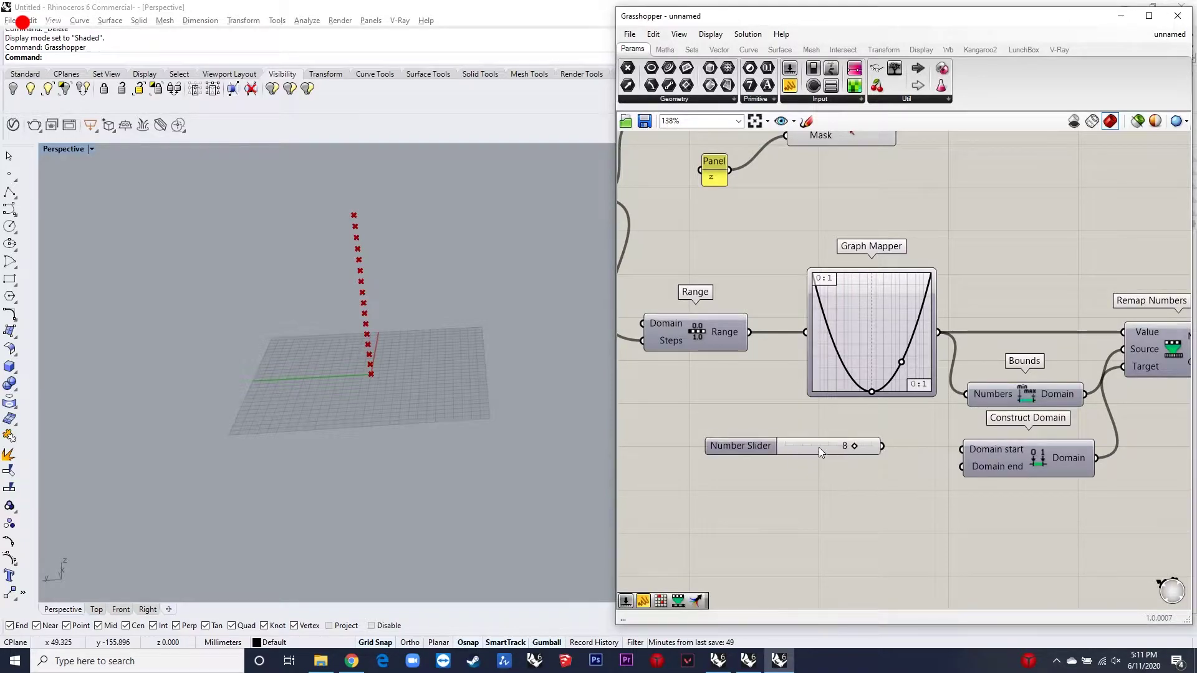
double_click(837, 484)
text(16)
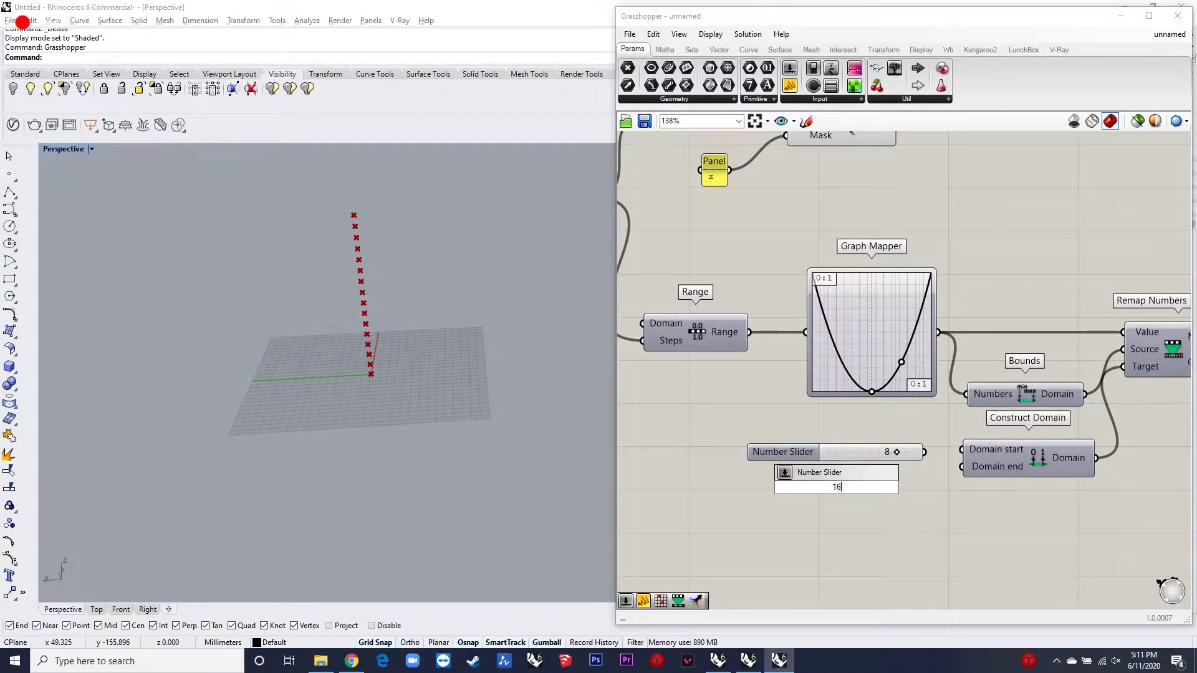
key(Return)
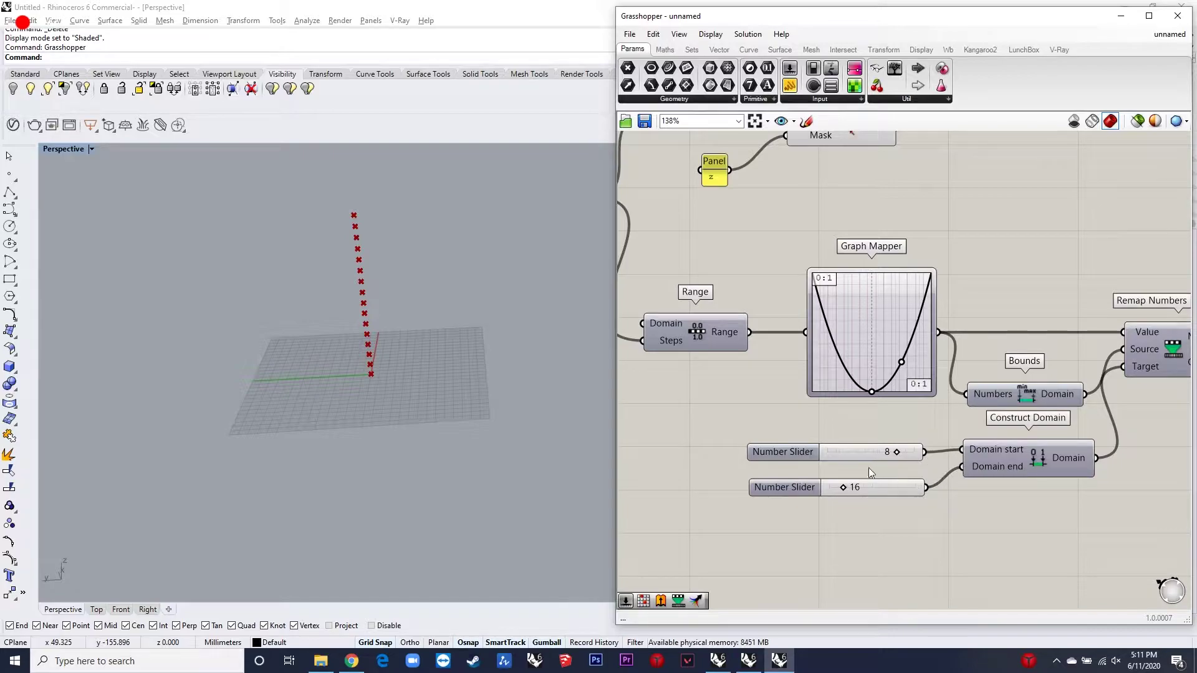
- Connect the Mapped output of Remap Numbers to the Ellipse's Radius 1 input and check the stacked ellipses in the viewport
scroll(861, 472, down, 3)
scroll(1104, 402, up, 3)
scroll(1081, 376, down, 1)
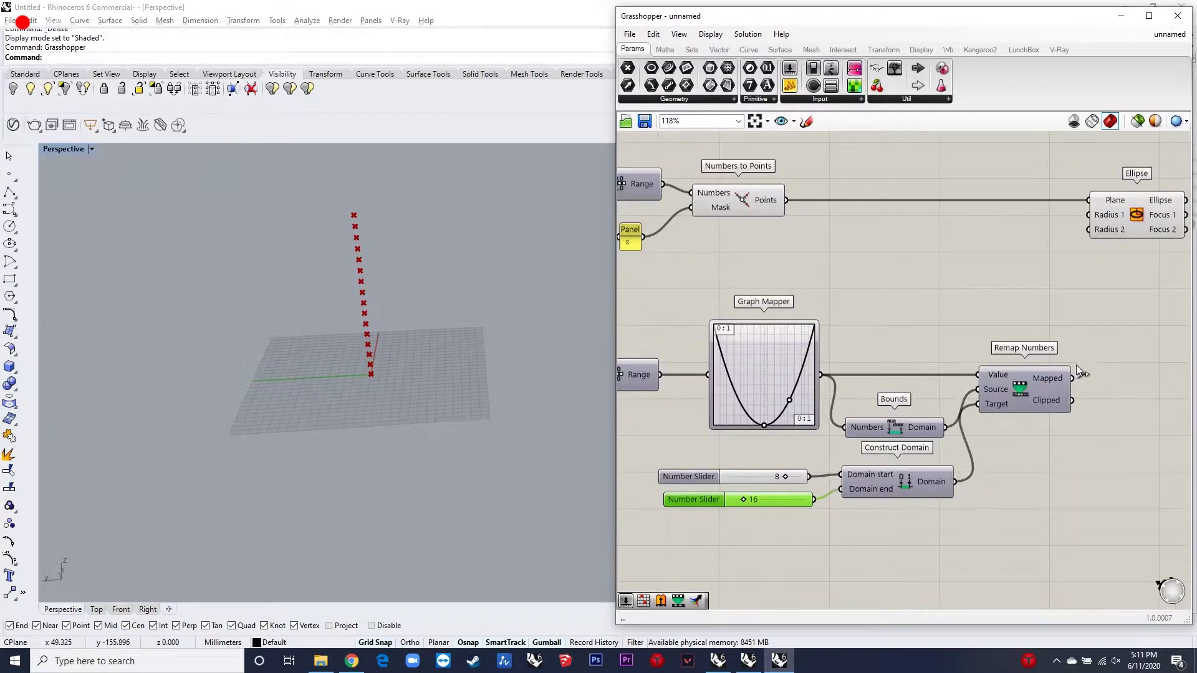
scroll(363, 356, up, 8)
right_drag(363, 364, 433, 451)
scroll(377, 312, down, 6)
scroll(333, 321, down, 2)
scroll(364, 452, up, 4)
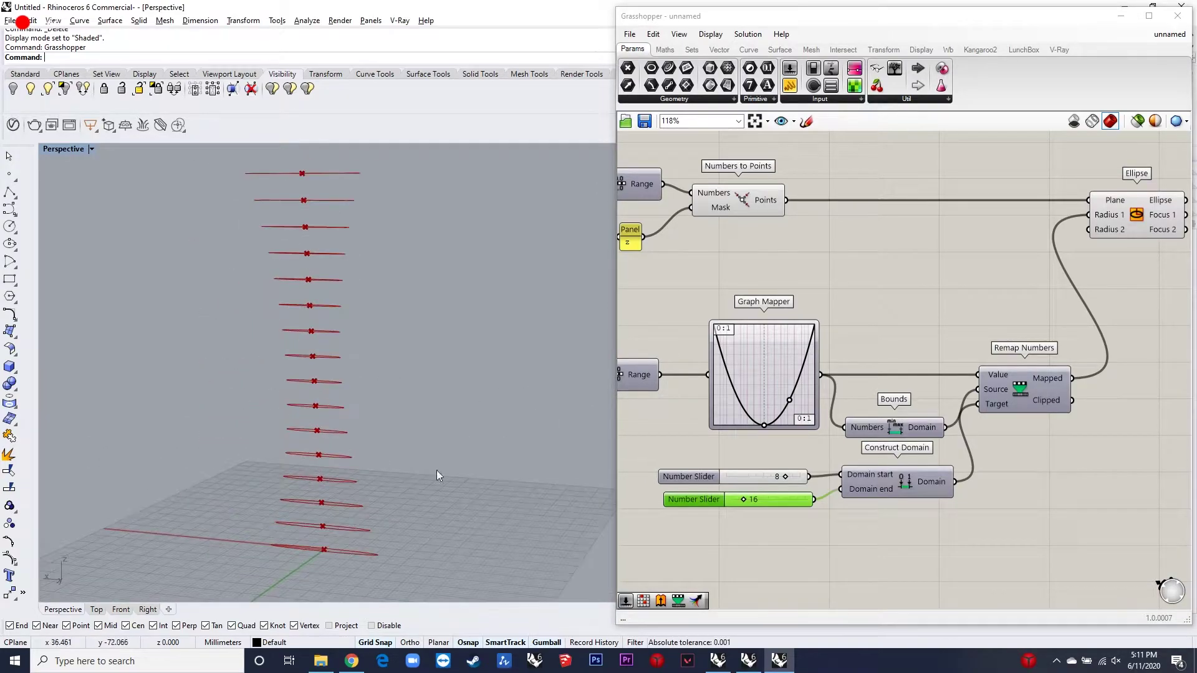
- Add a Division component below Remap Numbers and connect the Mapped output to its A input
scroll(919, 262, down, 3)
scroll(1090, 251, up, 1)
click(1083, 233)
double_click(1045, 405)
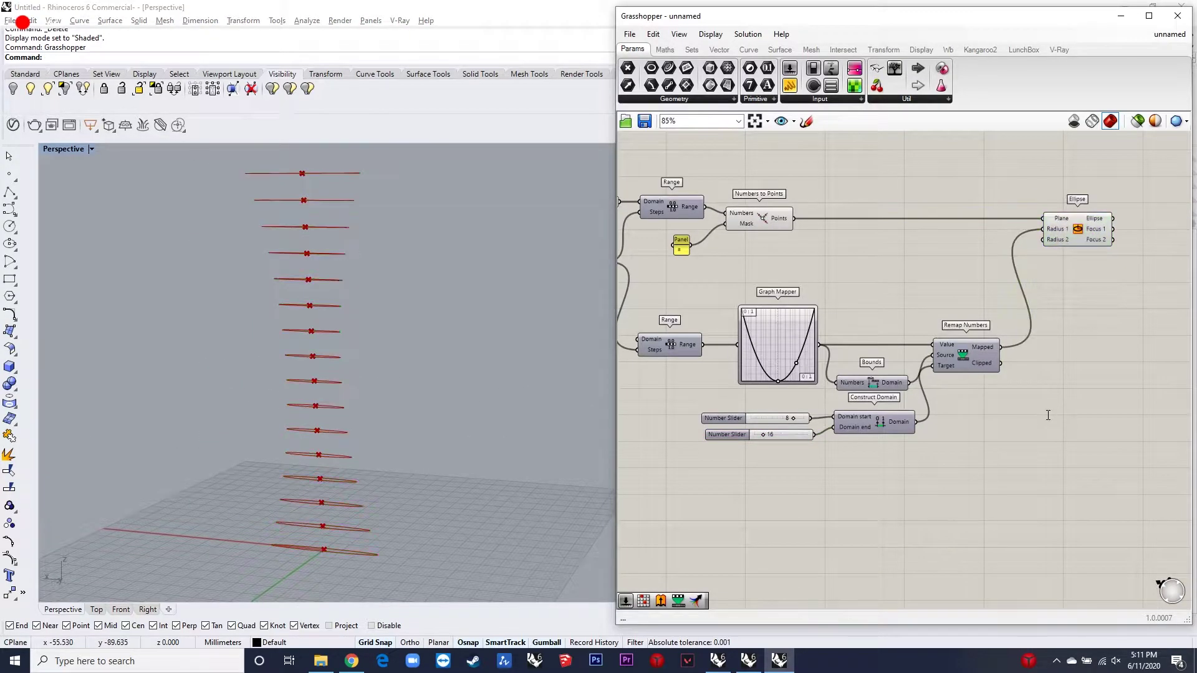
text(division)
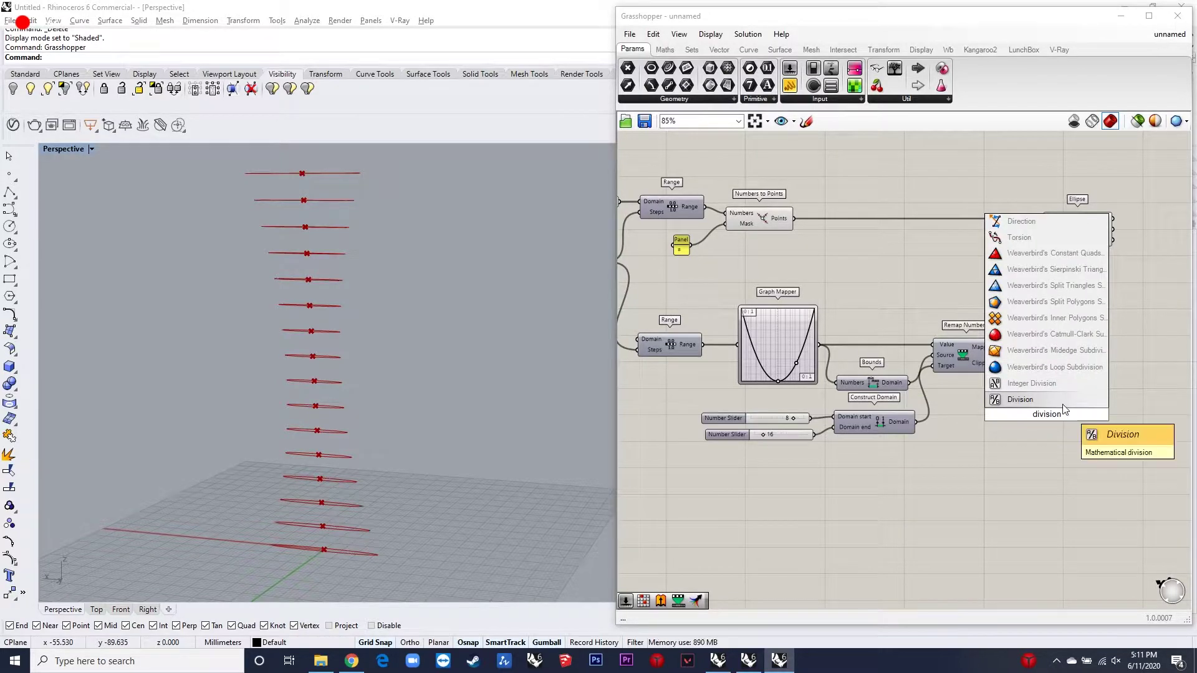
key(Return)
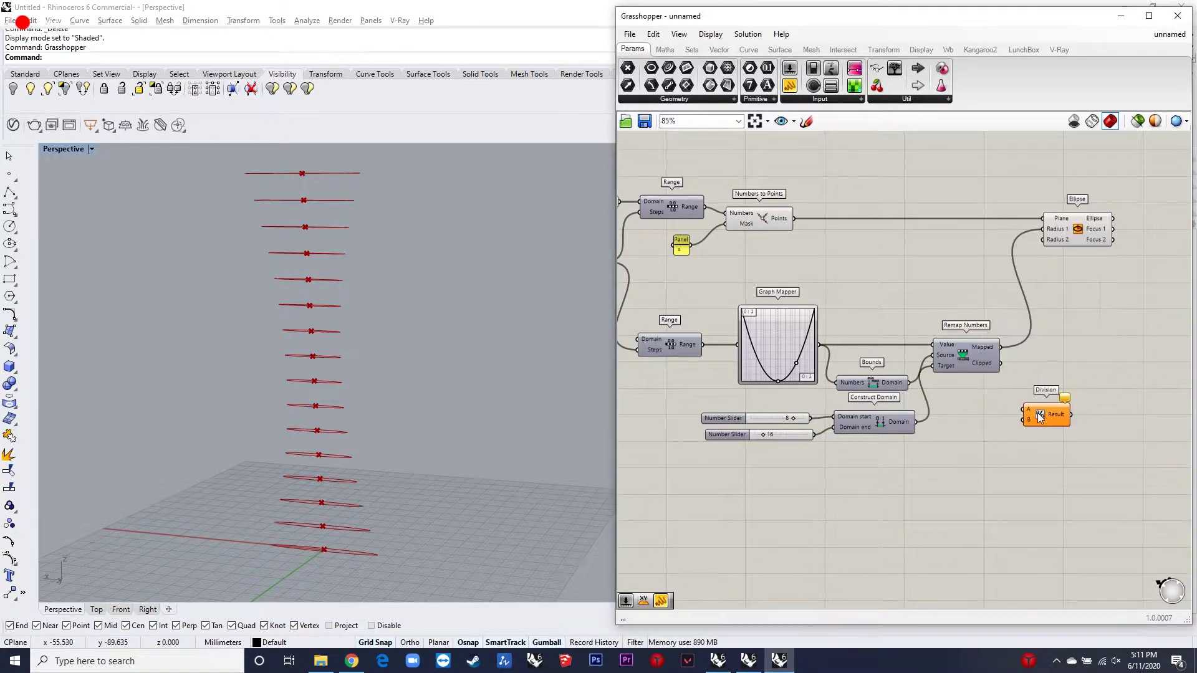
scroll(1030, 379, up, 3)
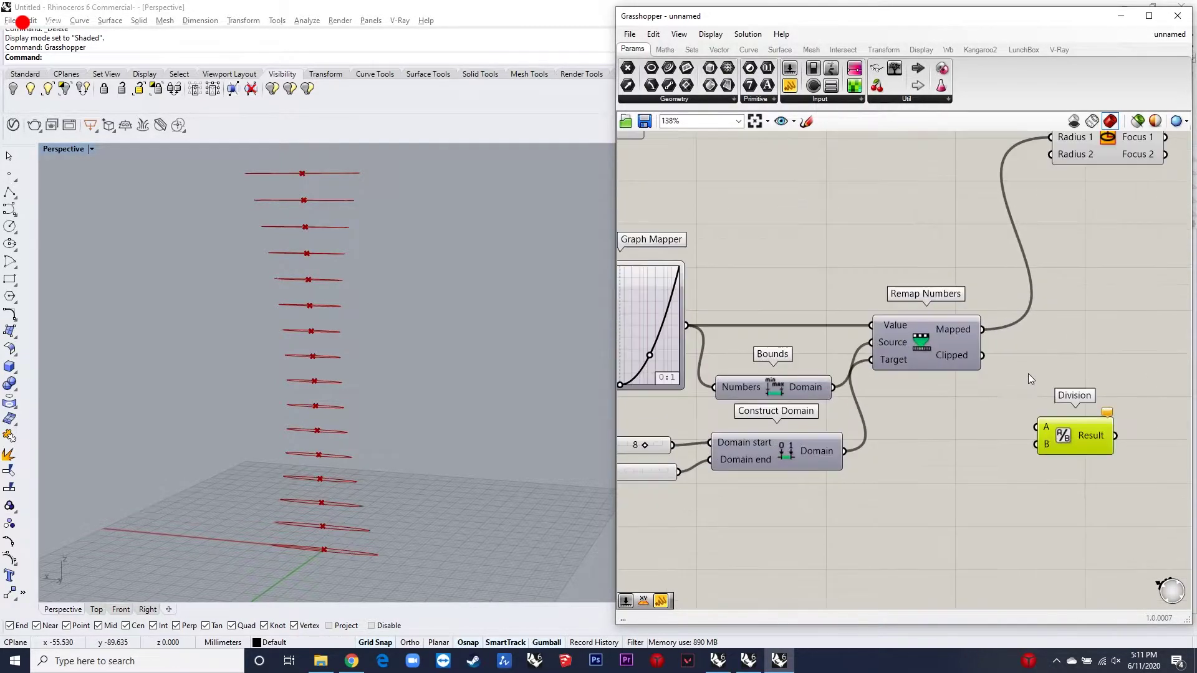
- Feed a panel containing 2 into Division's B input and connect the Division Result to the Ellipse's Radius 2 input
click(982, 489)
double_click(983, 489)
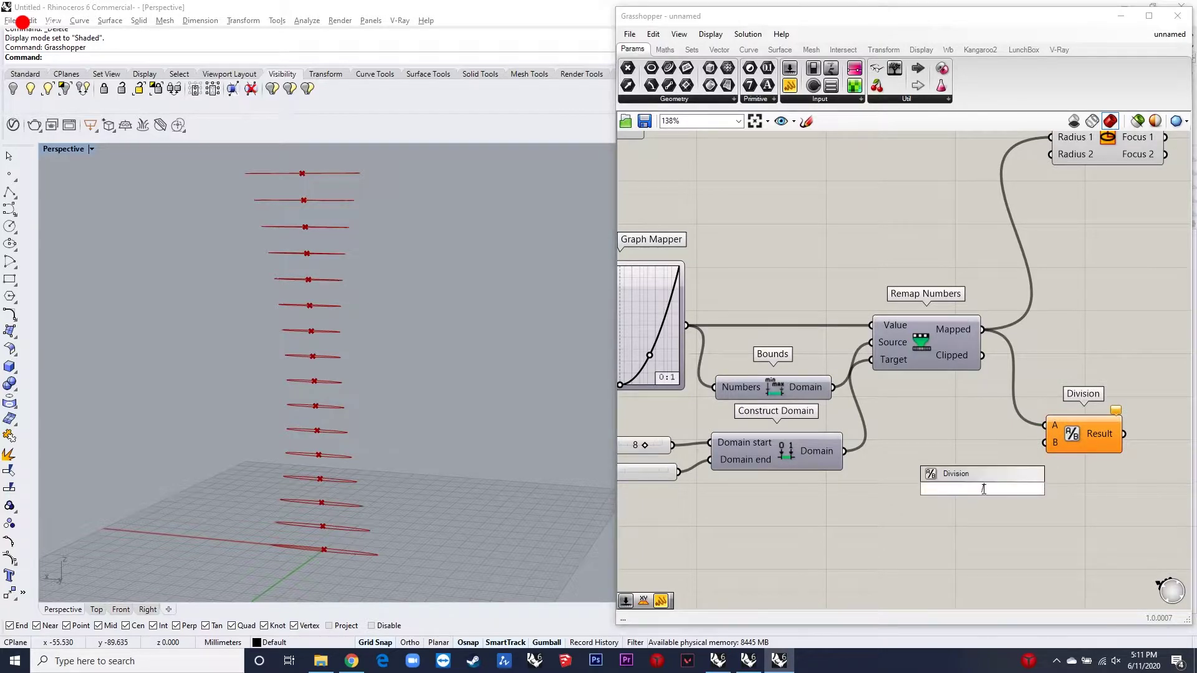
text(2)
key(Return)
scroll(986, 489, up, 4)
scroll(1074, 424, down, 4)
scroll(1021, 295, up, 2)
drag(991, 281, 1041, 215)
- Examine the shape of the stacked ellipses in the Perspective viewport from another angle
right_drag(326, 407, 511, 377)
scroll(506, 349, up, 5)
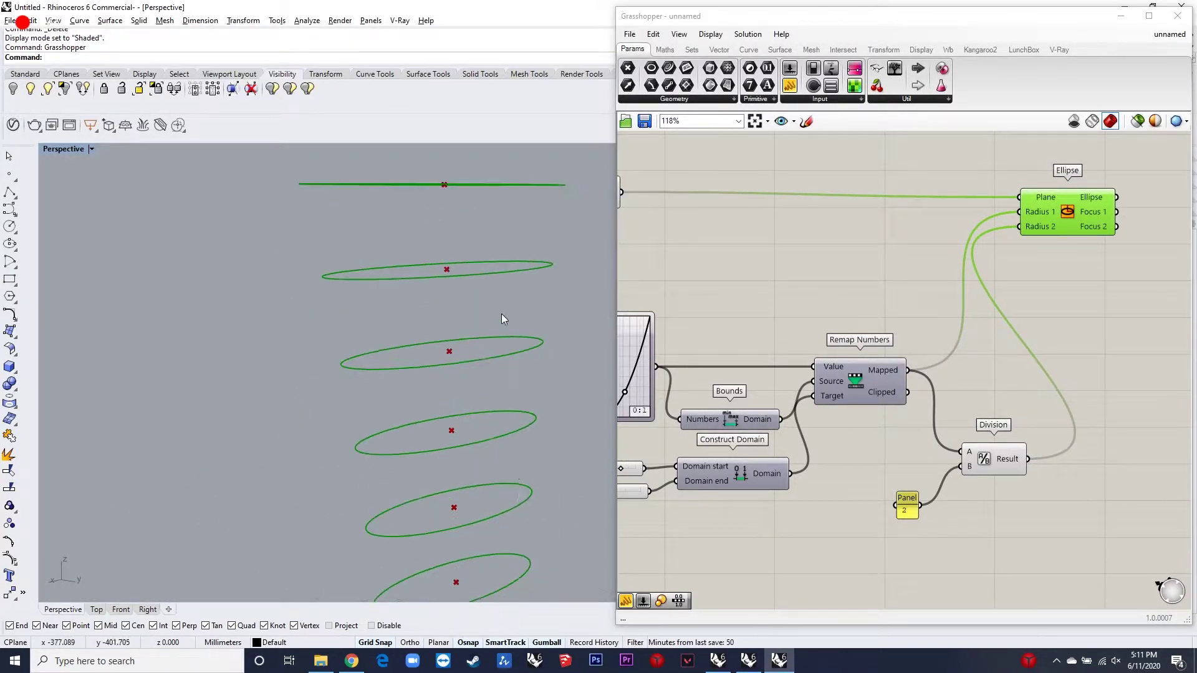
scroll(492, 416, down, 7)
scroll(499, 408, up, 7)
scroll(498, 407, down, 9)
scroll(495, 410, up, 6)
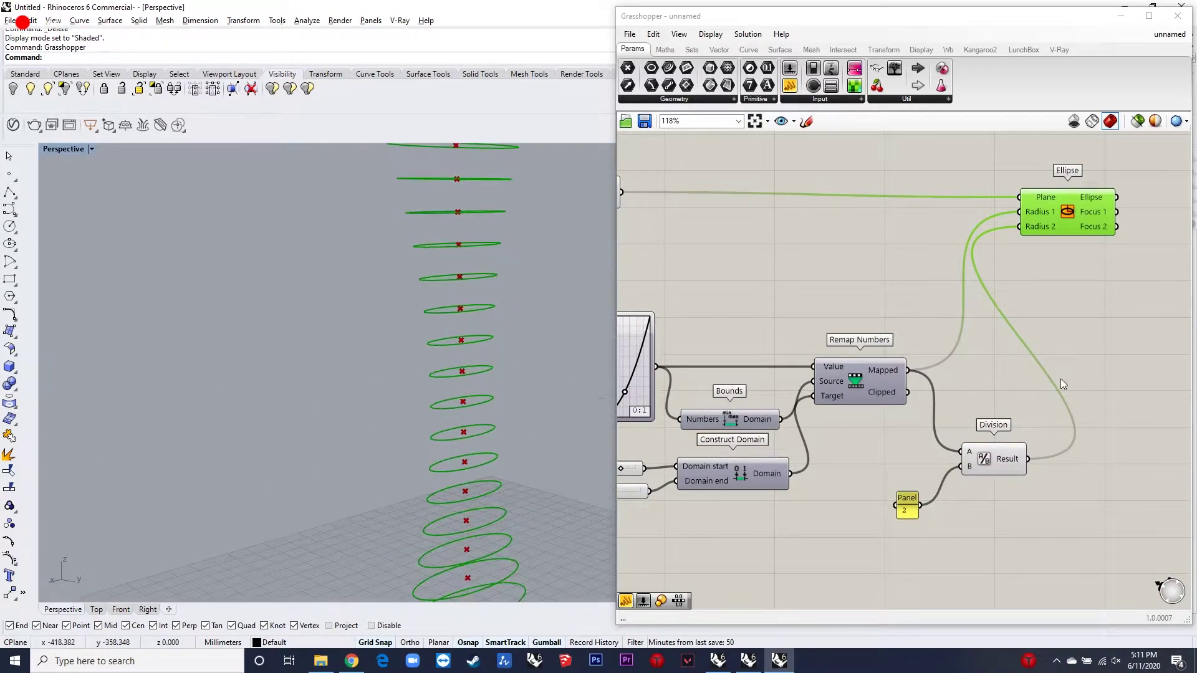
- Add a Rotate component beside Ellipse and connect the Ellipse output to its Geometry input
scroll(1061, 311, down, 4)
scroll(996, 279, up, 2)
scroll(967, 286, down, 2)
scroll(1057, 305, up, 2)
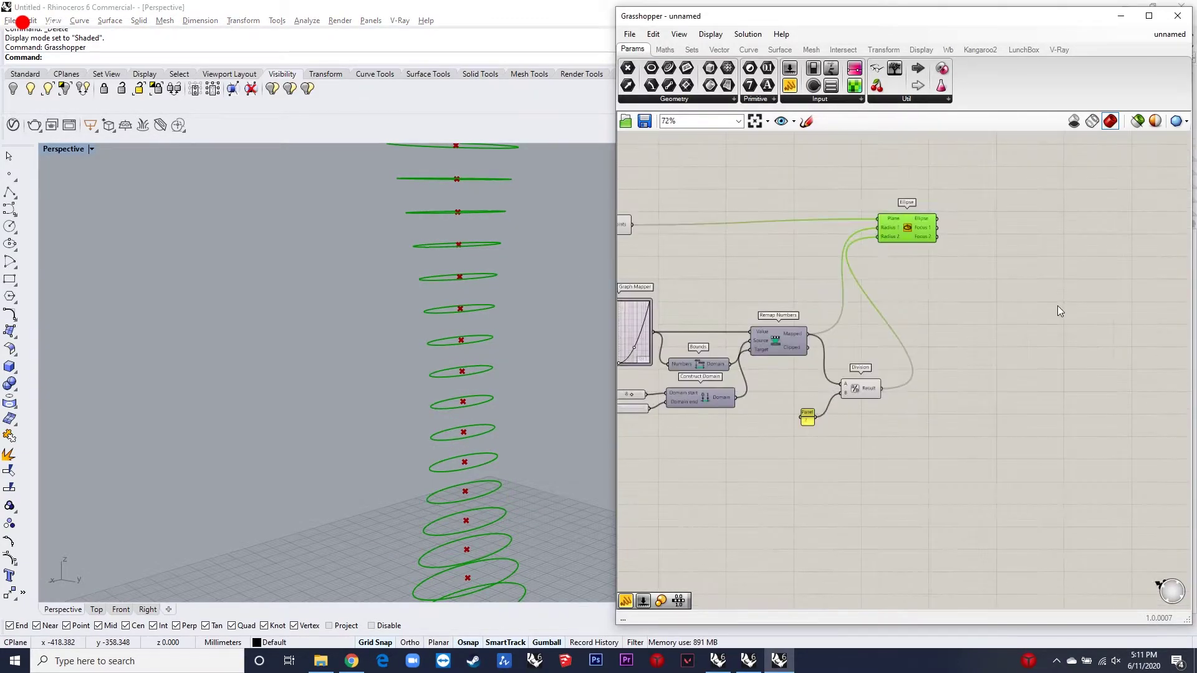
double_click(1057, 306)
text(roto)
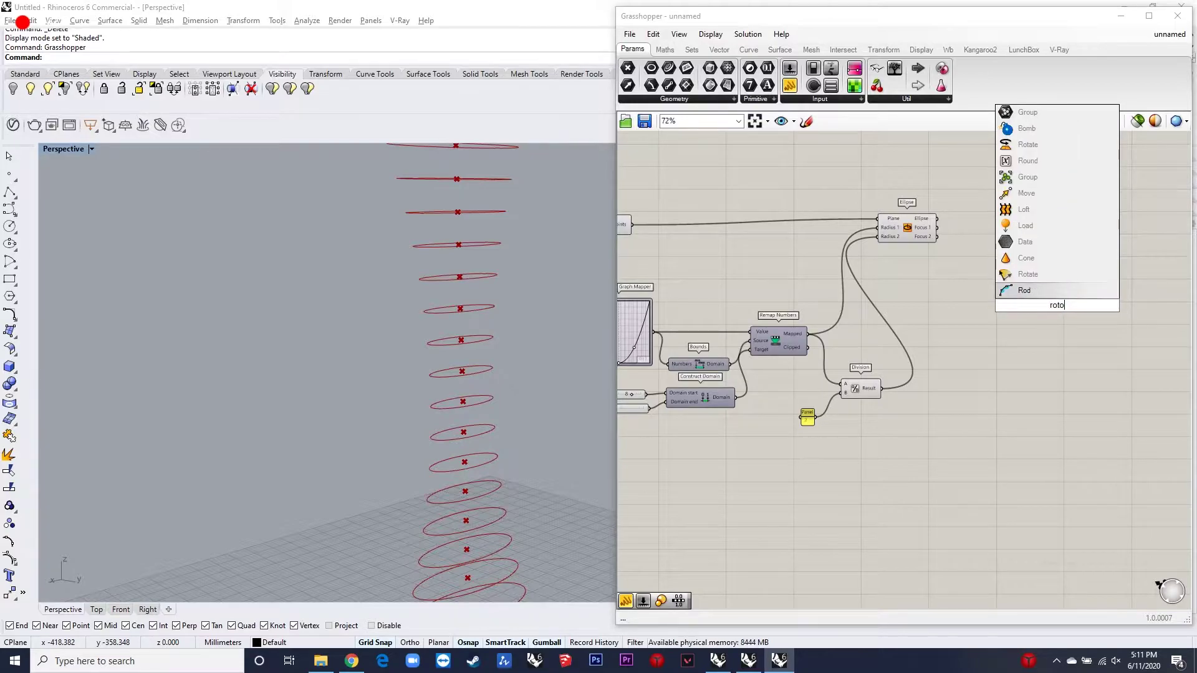
key(Return)
scroll(1056, 323, up, 3)
scroll(1041, 402, down, 2)
scroll(1045, 318, up, 2)
drag(1045, 319, 1041, 187)
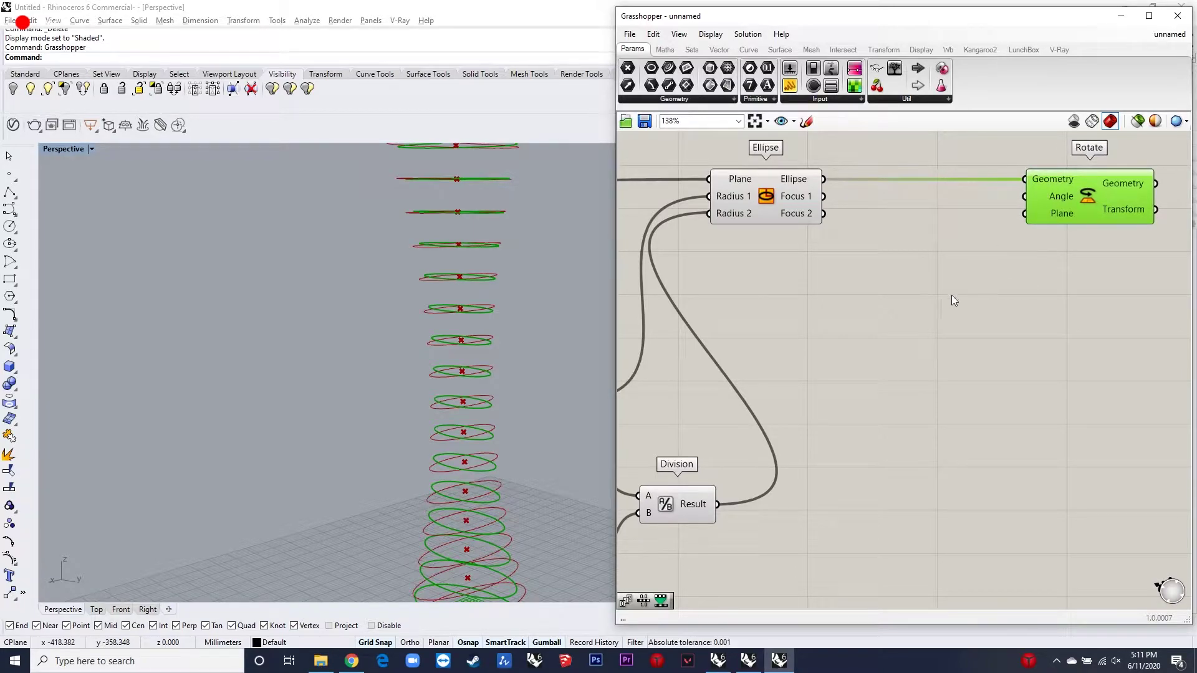
- Move Rotate above Ellipse and connect the Points output of Numbers to Points to Rotate's Plane input
double_click(922, 304)
scroll(963, 349, down, 5)
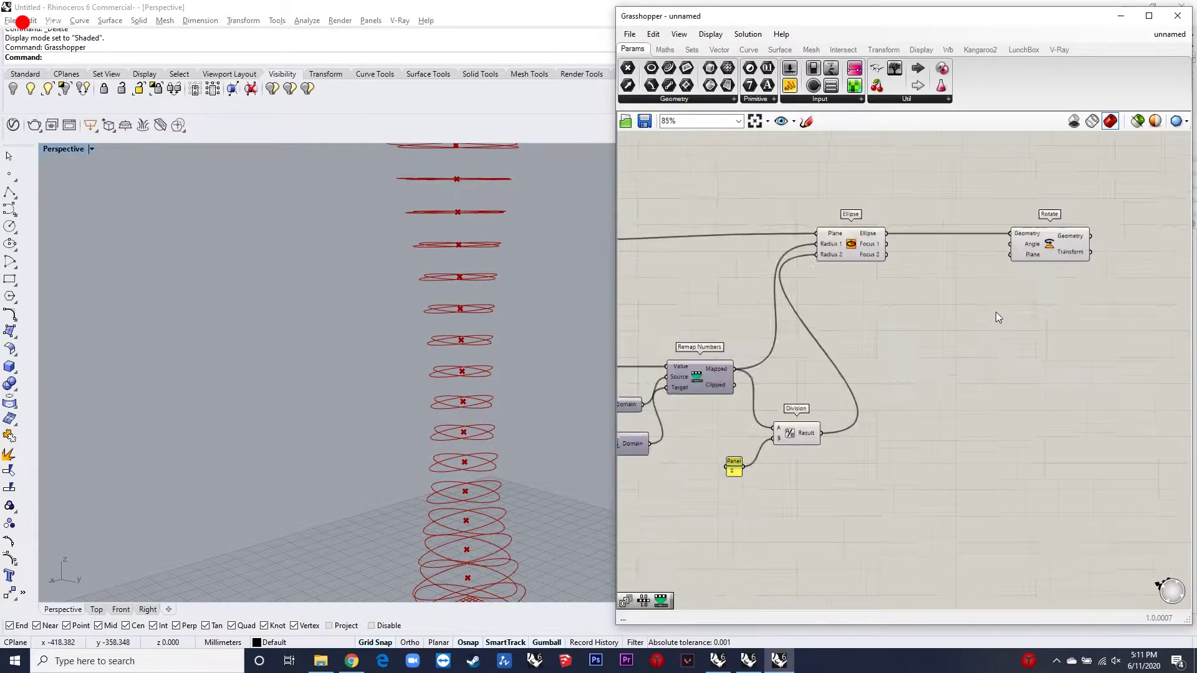
scroll(1022, 269, up, 4)
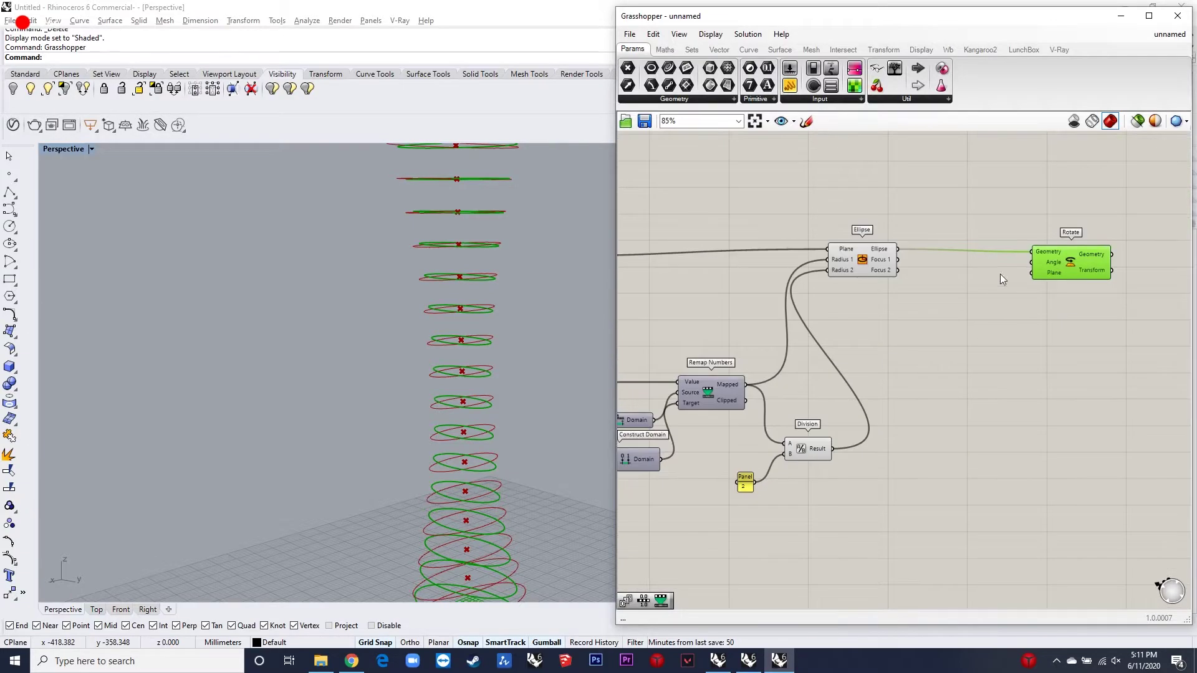
drag(1095, 331, 1097, 193)
scroll(1131, 287, down, 2)
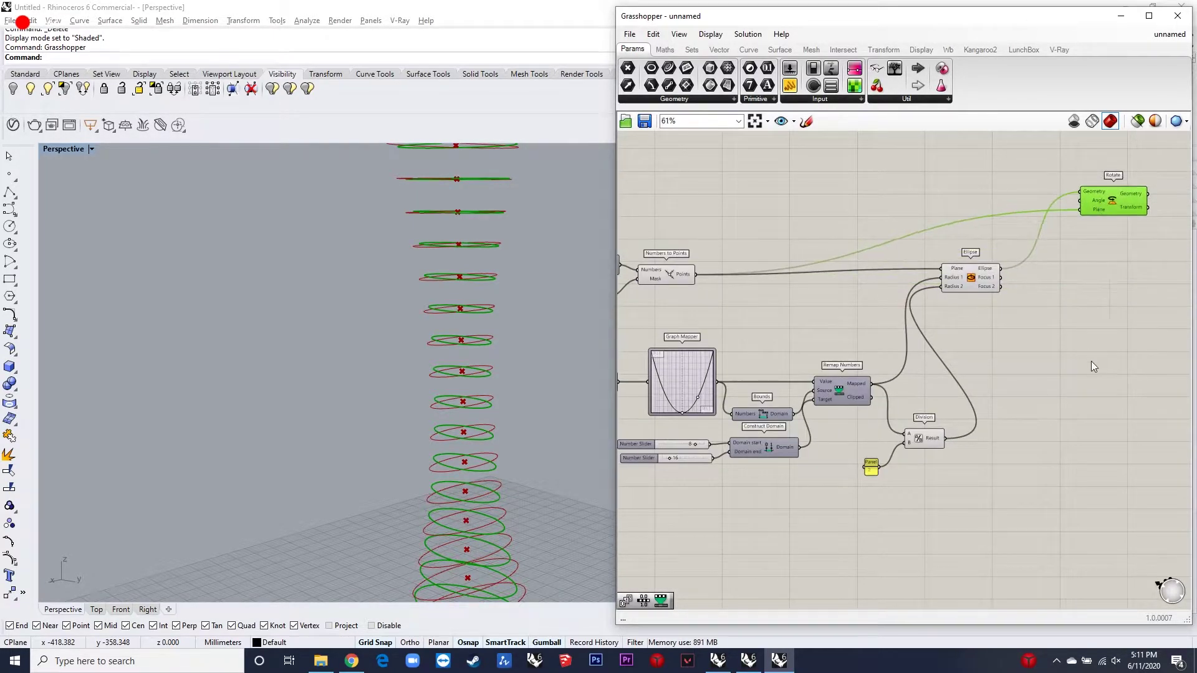
- Add a second Remap Numbers component and place it above the Rotate component
scroll(1090, 361, up, 2)
click(909, 250)
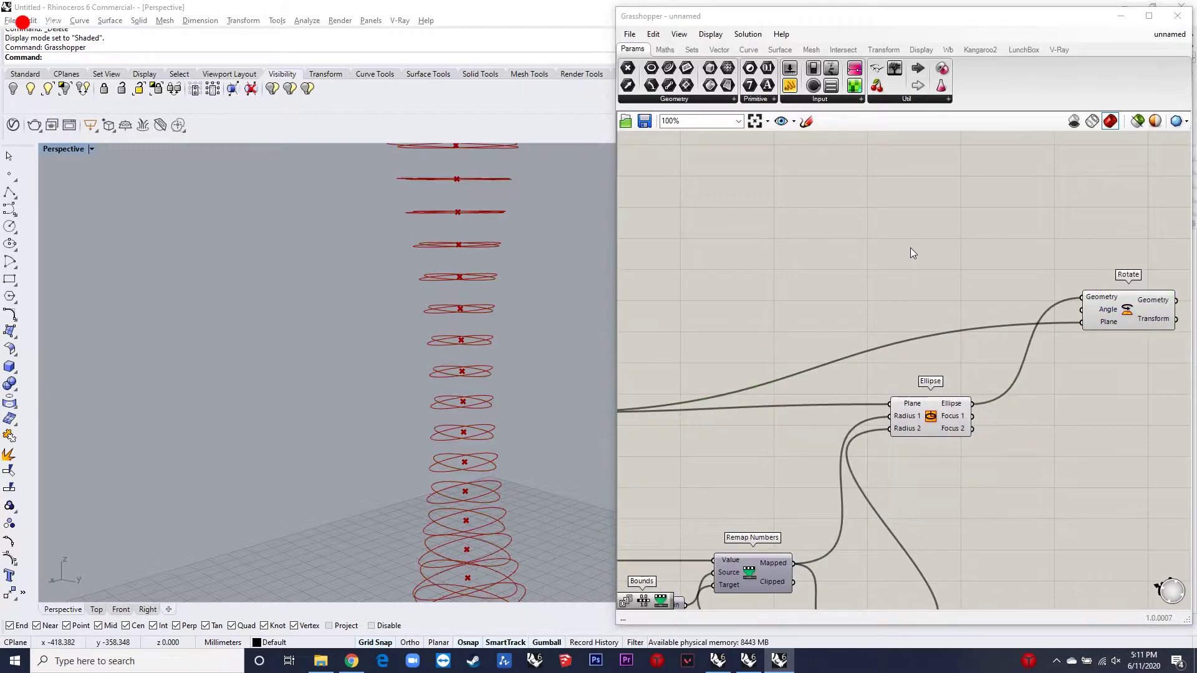
double_click(910, 250)
text(rempa numbers)
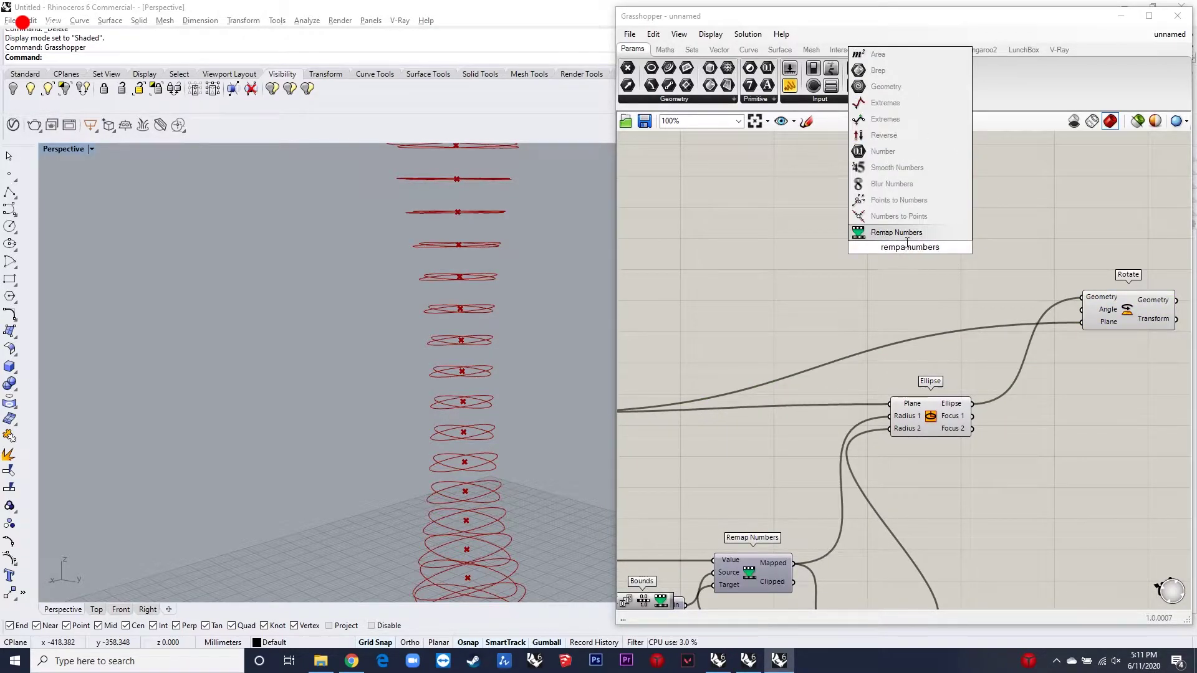
key(Return)
mouse_move(1021, 245)
mouse_down()
mouse_move(1027, 258)
mouse_move(1039, 227)
mouse_move(1015, 232)
mouse_up()
right_drag(841, 217, 910, 230)
- Add a second Graph Mapper before the upper Remap Numbers component
double_click(908, 229)
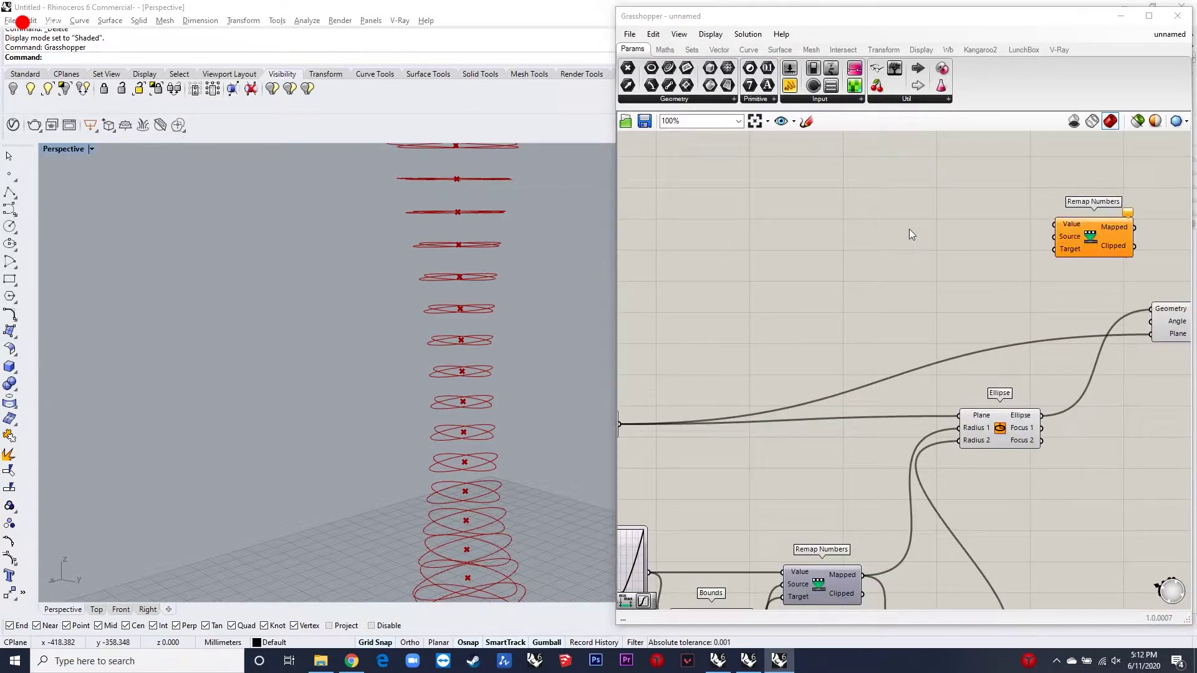
text(graph mapper)
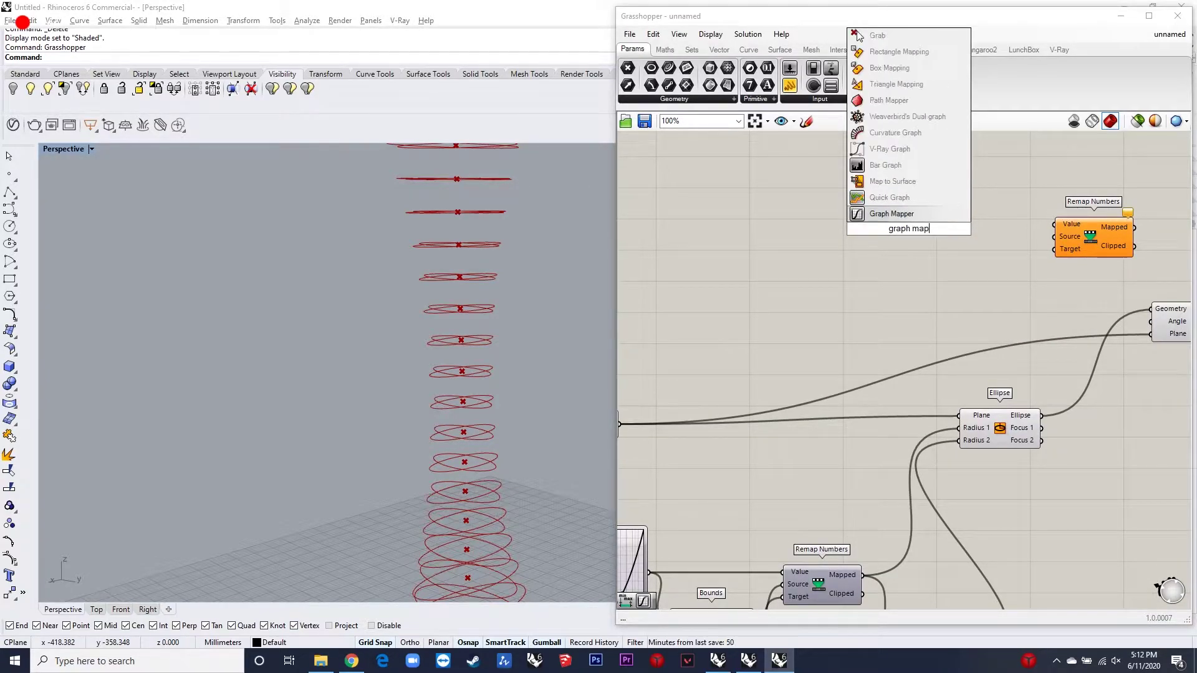
click(933, 215)
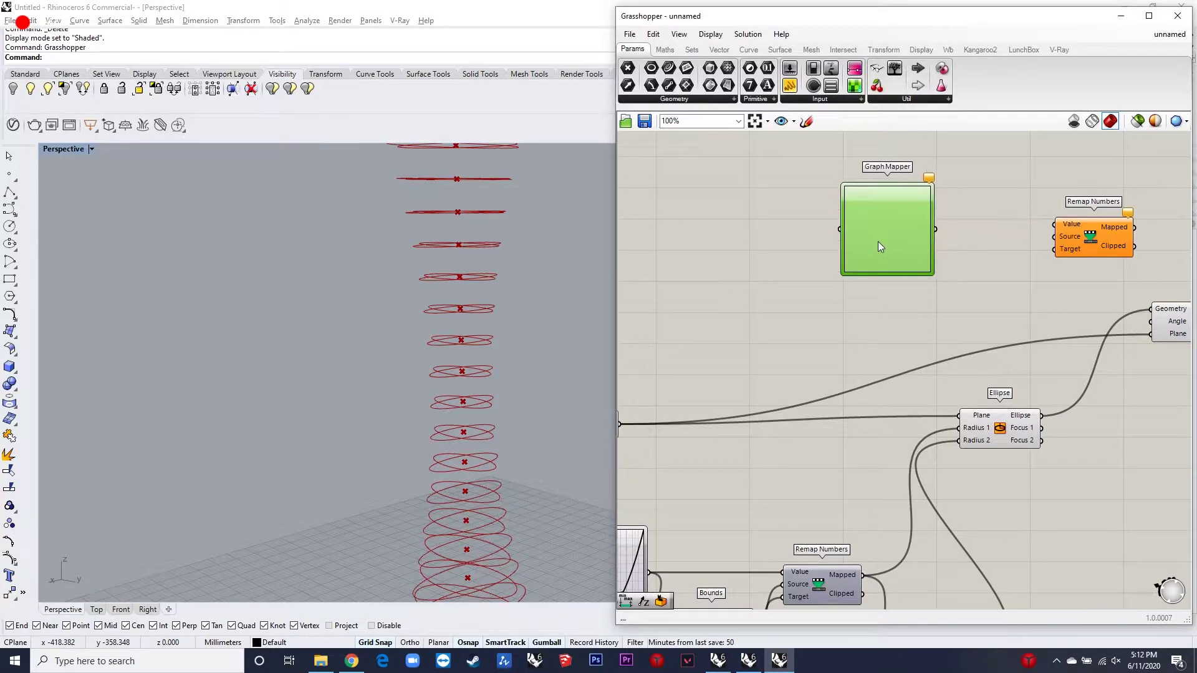
- Add a Bounds component between the upper Graph Mapper and Remap Numbers, wiring the mapper to Numbers and Value and the Domain to Source
double_click(980, 286)
text(bounds)
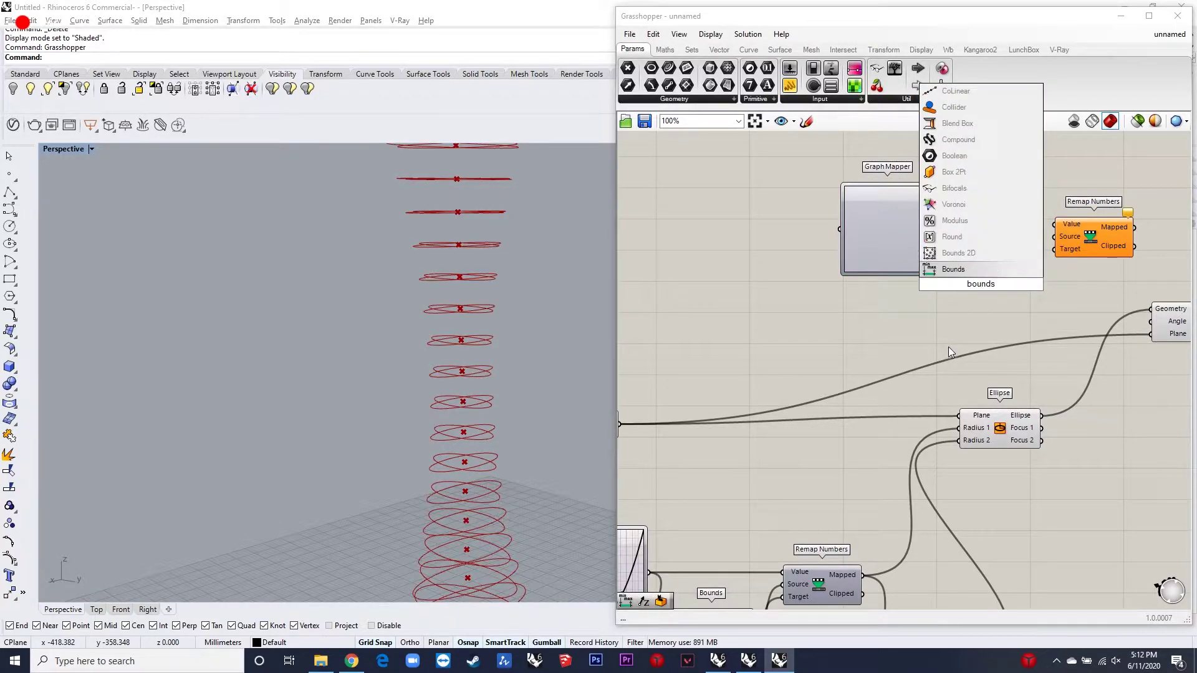
click(960, 269)
scroll(986, 271, up, 3)
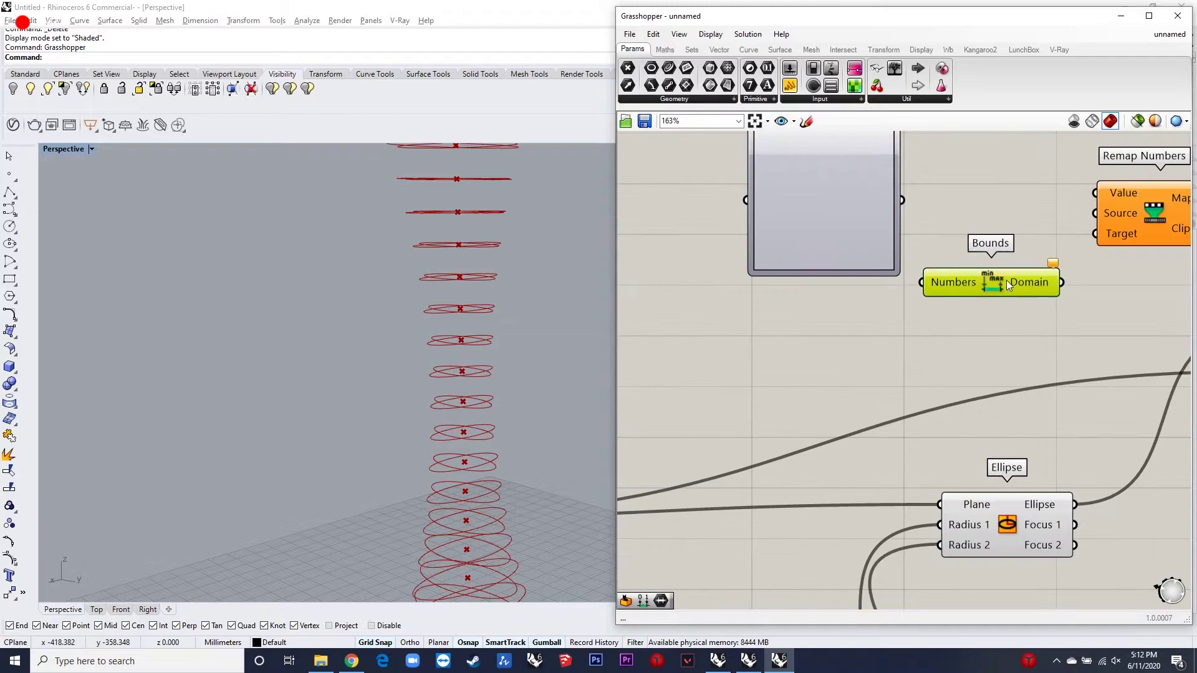
click(1067, 275)
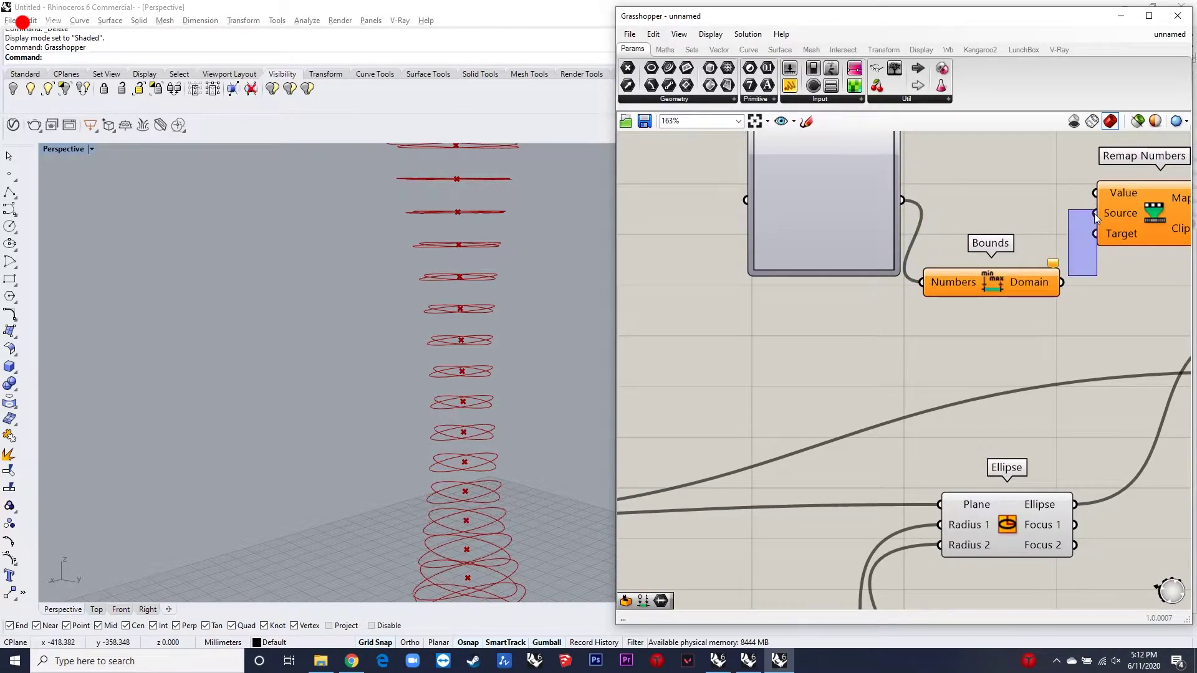
drag(1045, 285, 1058, 277)
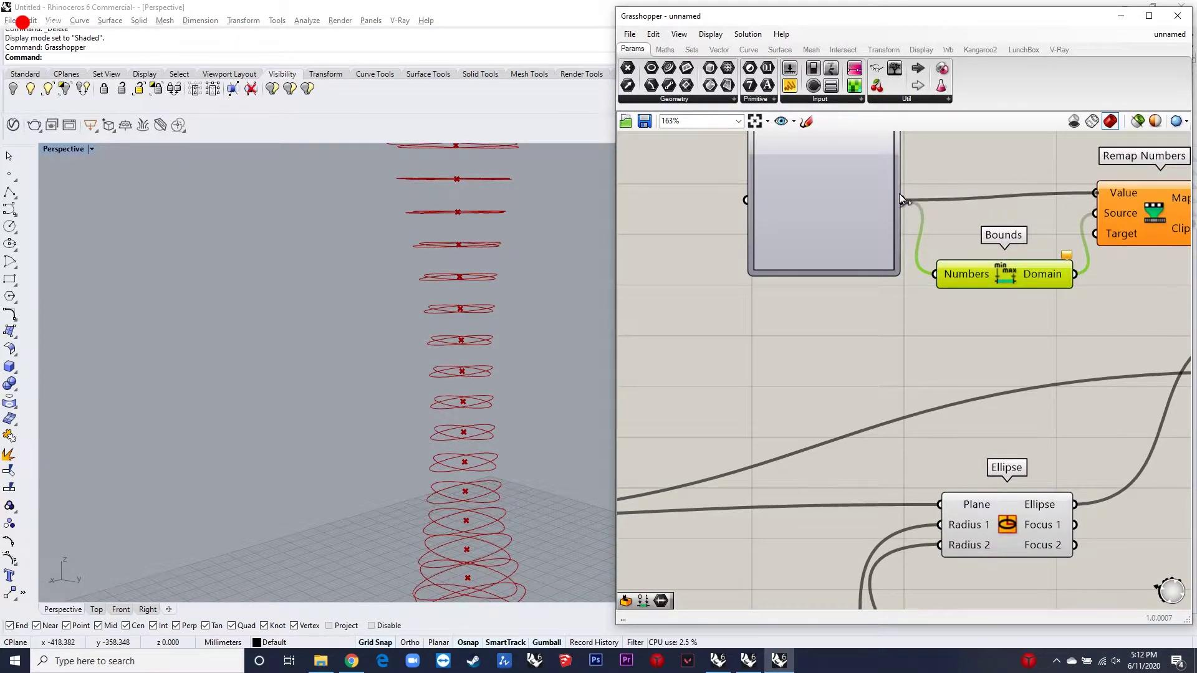
- Set the upper Graph Mapper's graph type to Parabola
right_click(840, 172)
mouse_move(885, 347)
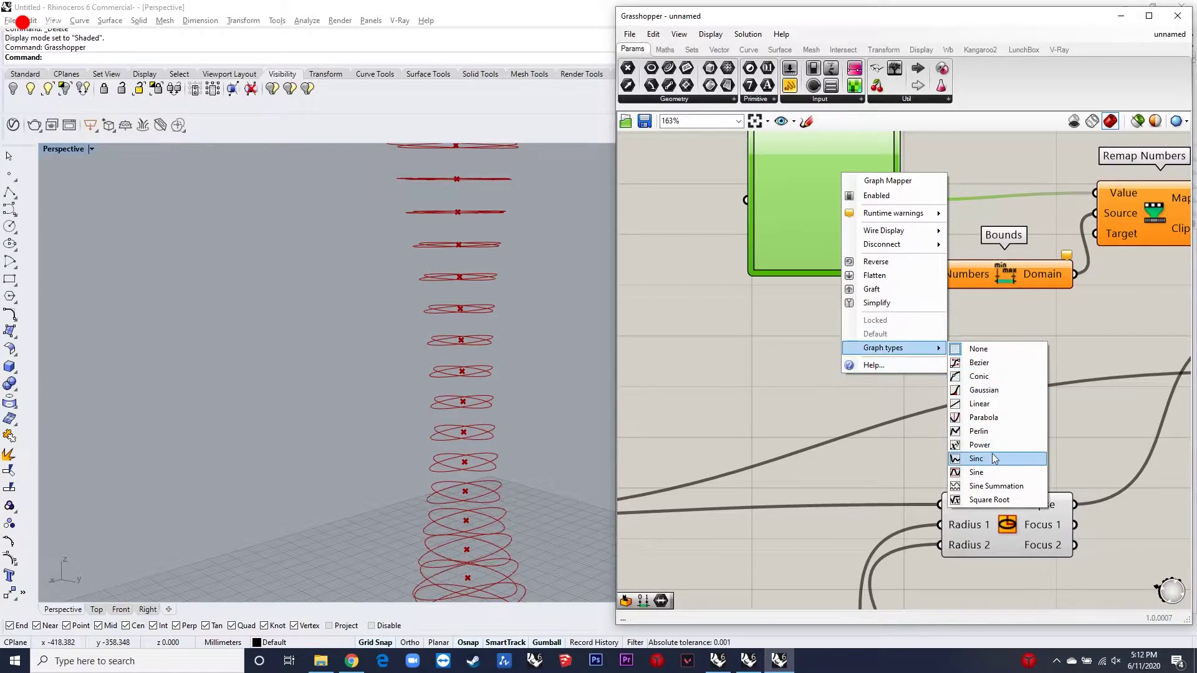
click(983, 416)
- Add a Range component before the upper Graph Mapper and connect its output to the mapper's input
scroll(941, 302, down, 5)
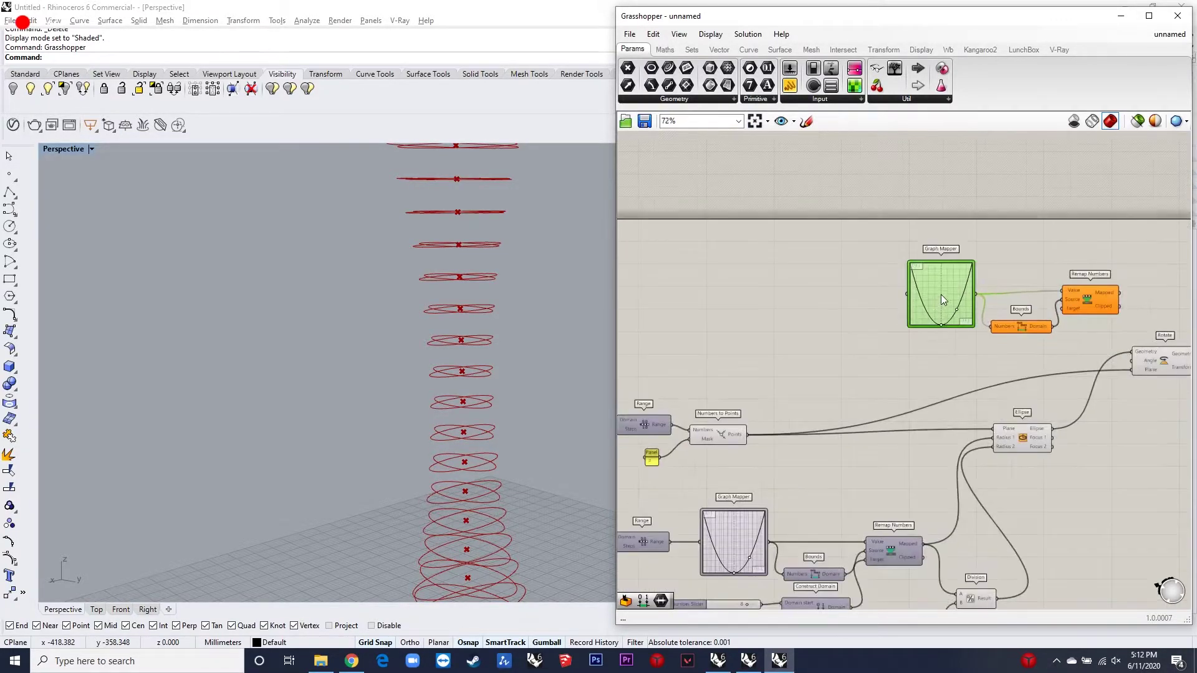
double_click(850, 299)
text(range)
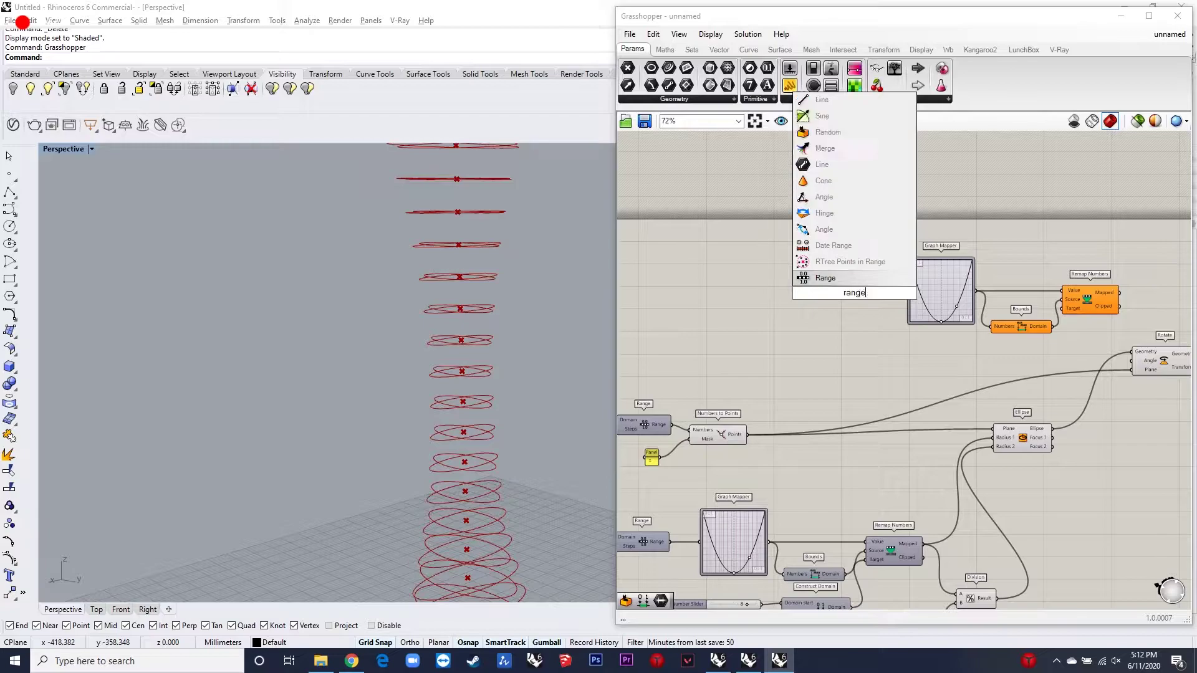
key(Return)
scroll(848, 298, up, 5)
drag(849, 292, 849, 288)
mouse_move(982, 282)
mouse_down()
mouse_move(941, 283)
mouse_move(965, 283)
mouse_up()
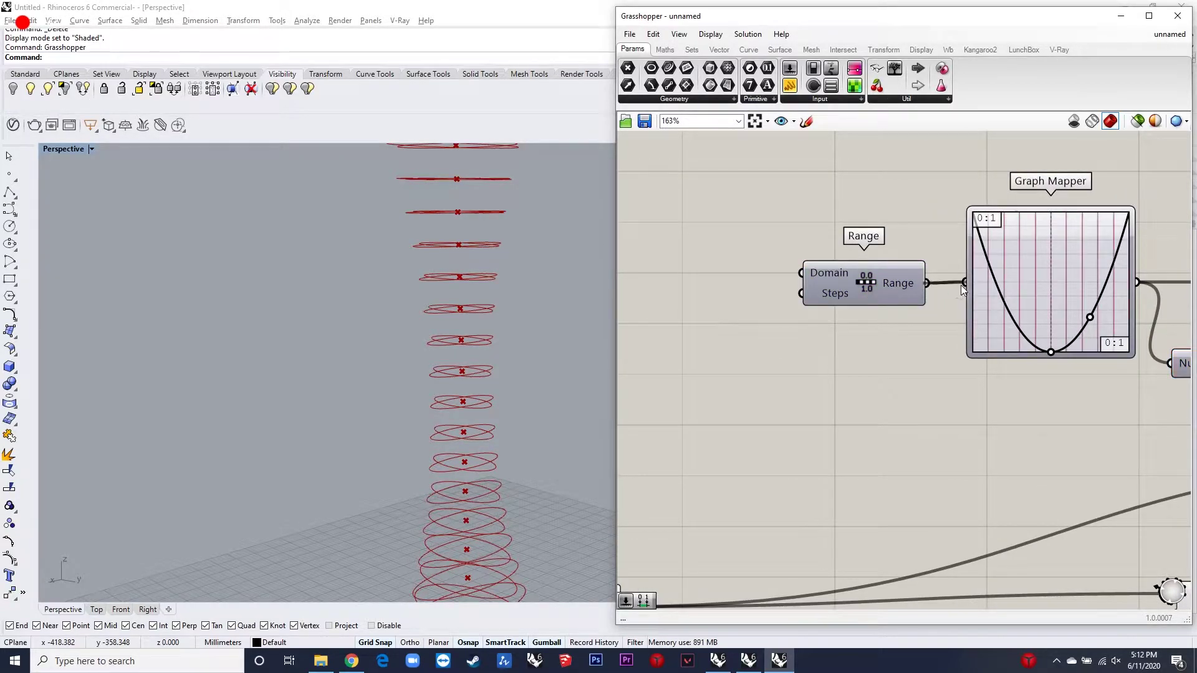
- Connect the number slider set to 15 to the Steps input of the upper Range
scroll(960, 285, down, 6)
scroll(858, 353, up, 4)
drag(758, 400, 1083, 157)
scroll(728, 262, down, 3)
drag(723, 387, 698, 299)
scroll(739, 266, down, 2)
- Add a Construct Domain component below the upper Bounds and connect it to the Target input of the upper Remap Numbers
scroll(1033, 225, up, 5)
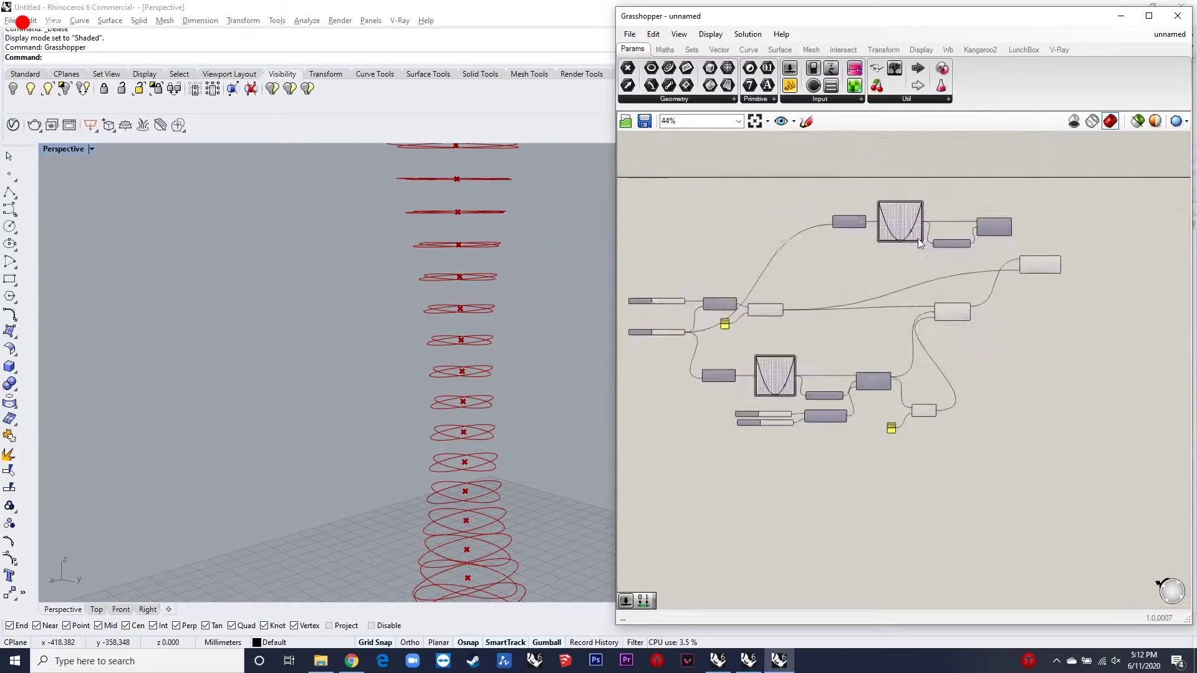
double_click(906, 279)
text(construct domain)
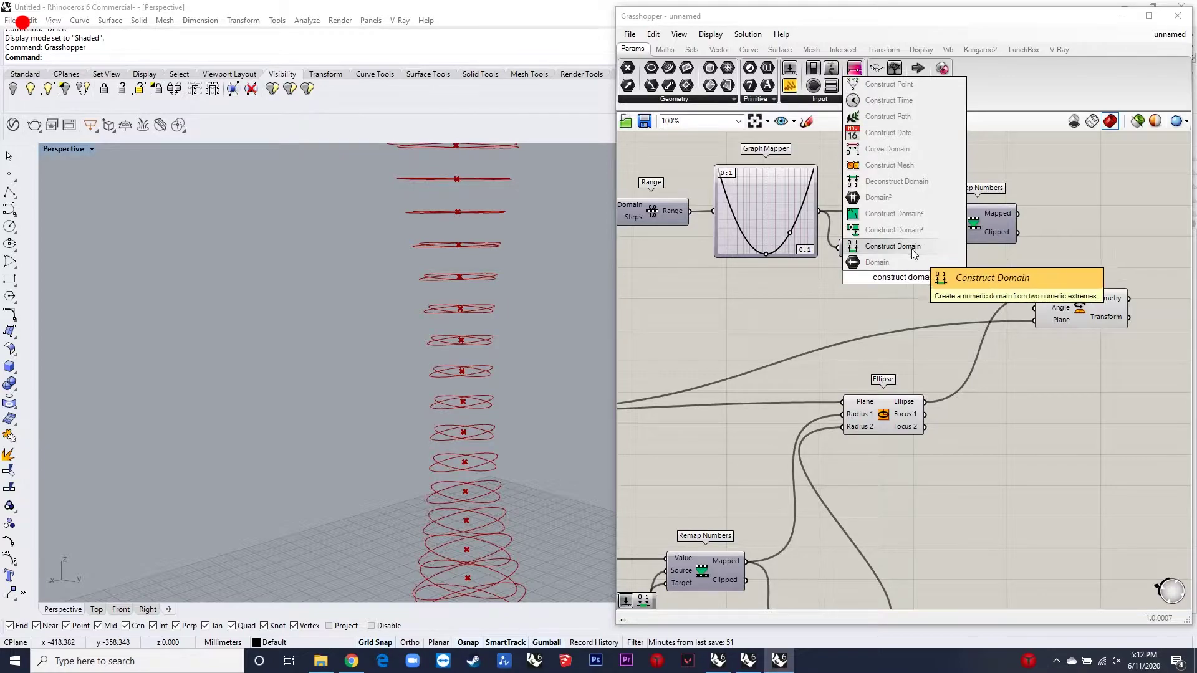
key(Return)
scroll(925, 268, up, 3)
drag(927, 286, 943, 245)
drag(885, 284, 896, 301)
- Add two Radians components and connect their outputs to the Domain start and Domain end inputs of the upper Construct Domain
scroll(898, 302, down, 4)
scroll(779, 299, up, 3)
double_click(781, 299)
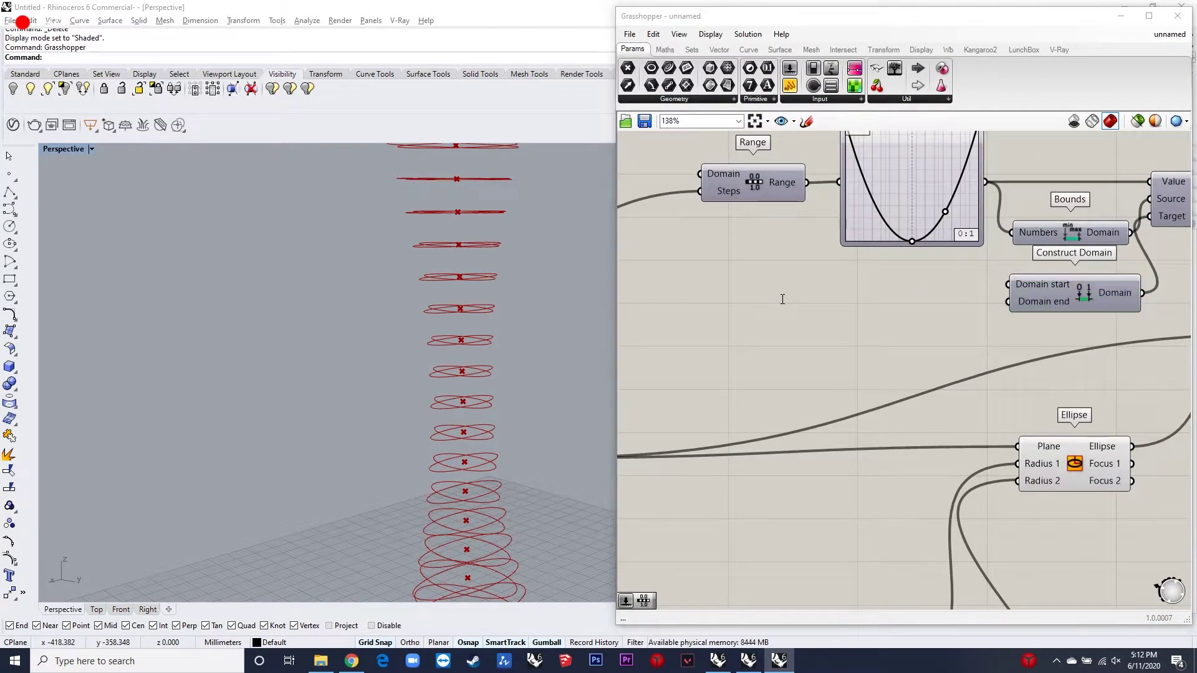
double_click(782, 299)
text(radain)
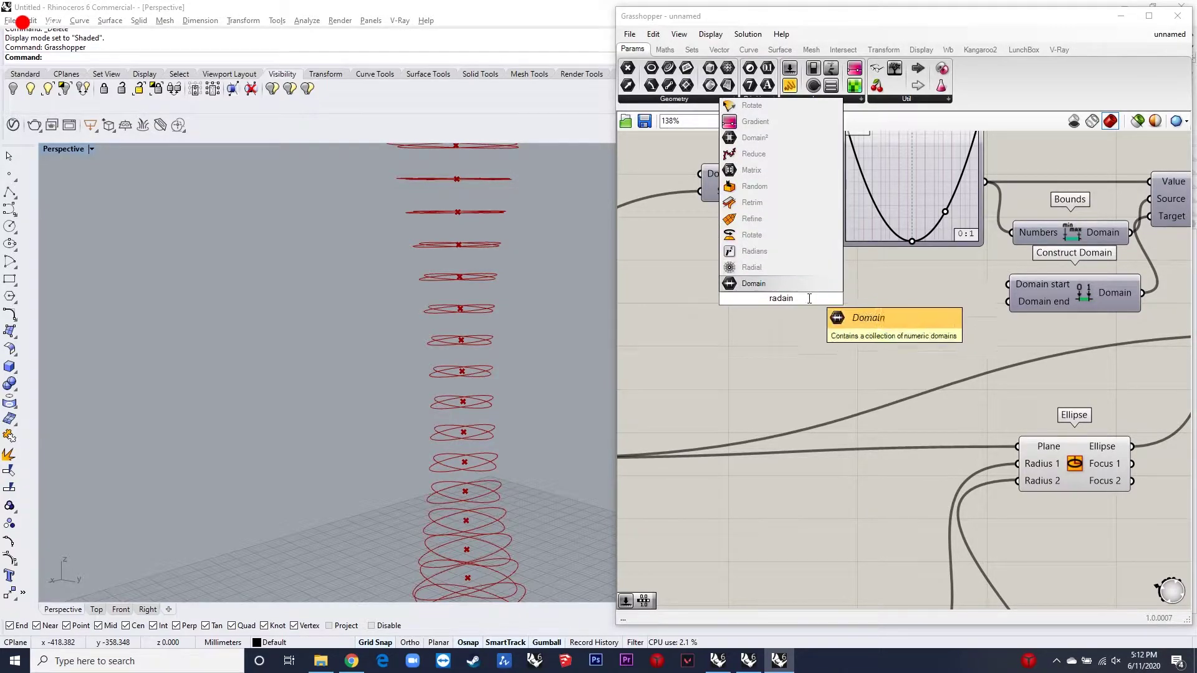
drag(805, 299, 762, 301)
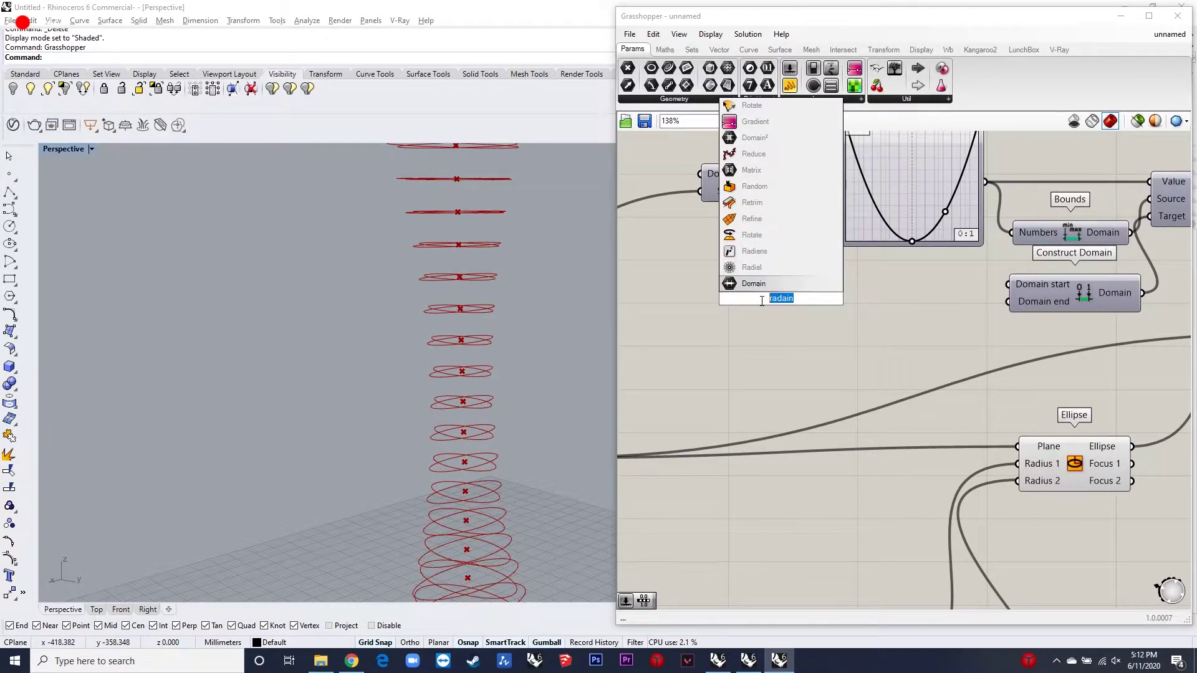
text(radian)
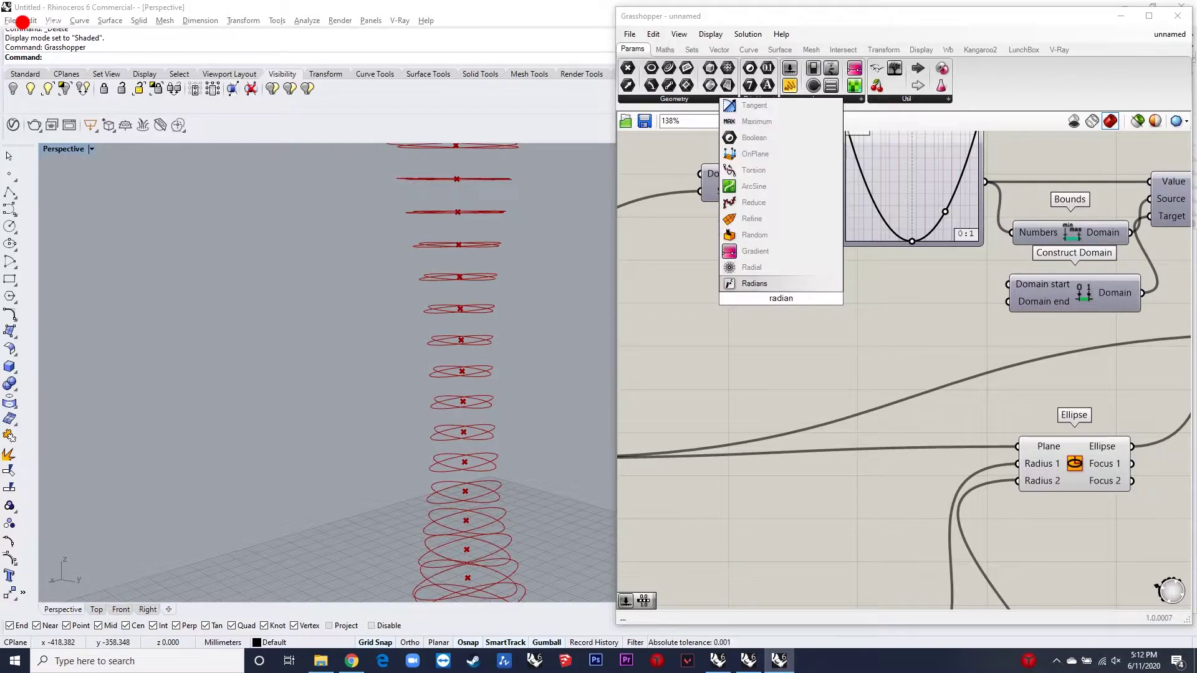
key(Return)
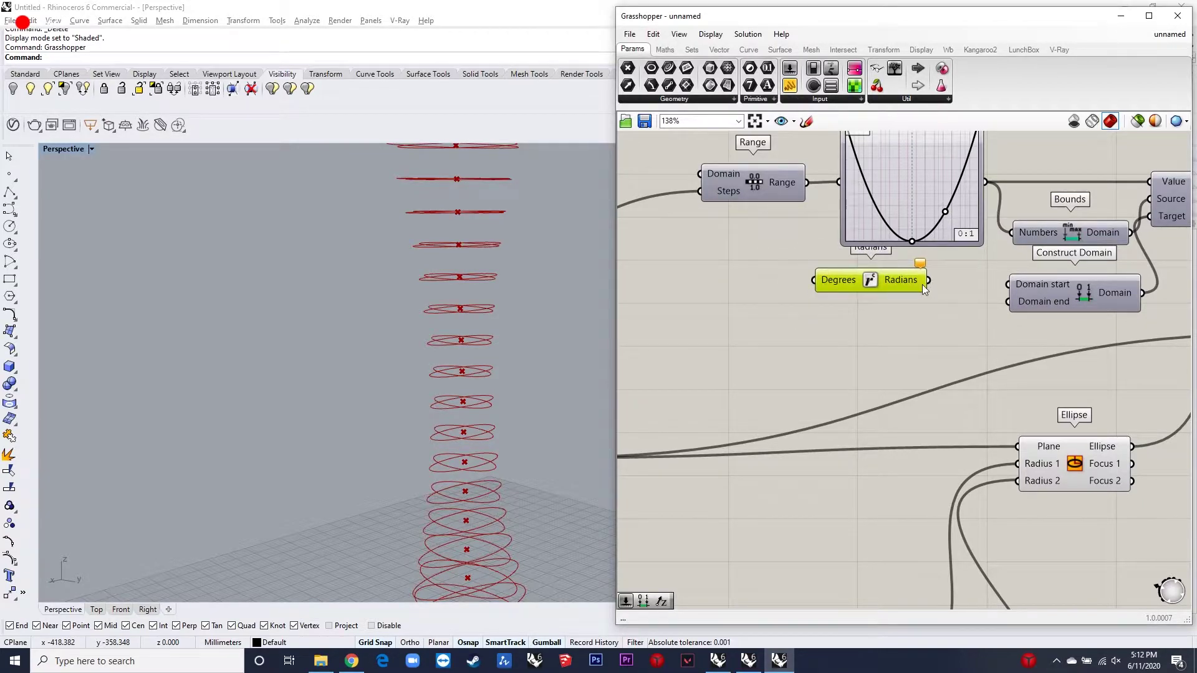
alt+drag(891, 283, 935, 316)
right_drag(939, 323, 1113, 331)
- Add number sliders set to 80 and 135 and connect them to the Degrees inputs of the upper and lower Radians components
click(867, 295)
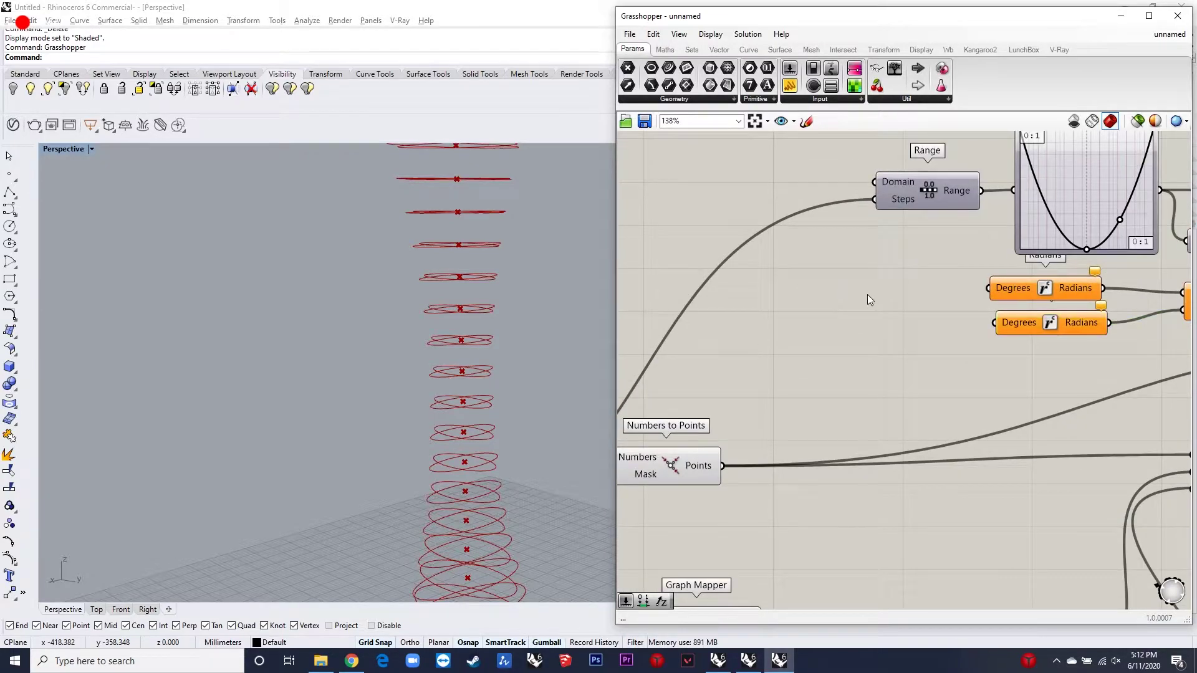
double_click(868, 298)
text(80)
key(Return)
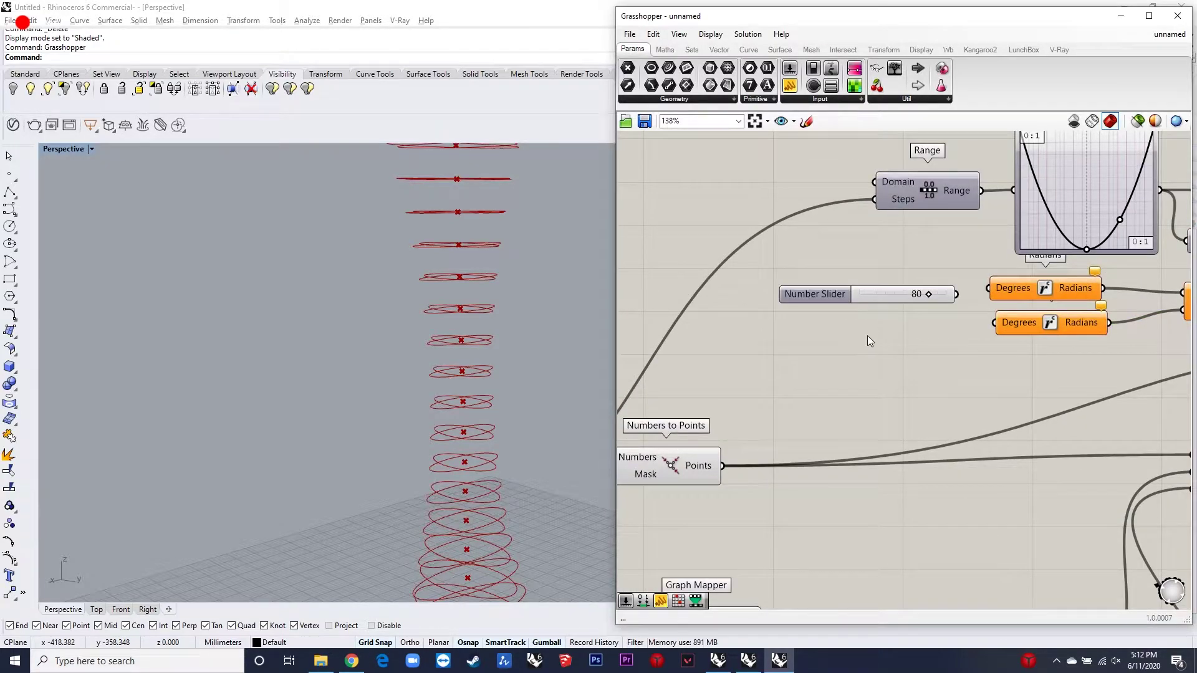
double_click(867, 336)
text(135)
key(Return)
drag(955, 294, 988, 288)
drag(954, 335, 994, 323)
- Connect the Mapped output of the upper Remap Numbers to the Angle input of the Rotate component
scroll(518, 402, down, 5)
scroll(474, 483, up, 5)
scroll(1046, 326, down, 5)
click(1063, 276)
scroll(1022, 243, up, 3)
drag(1020, 217, 1073, 305)
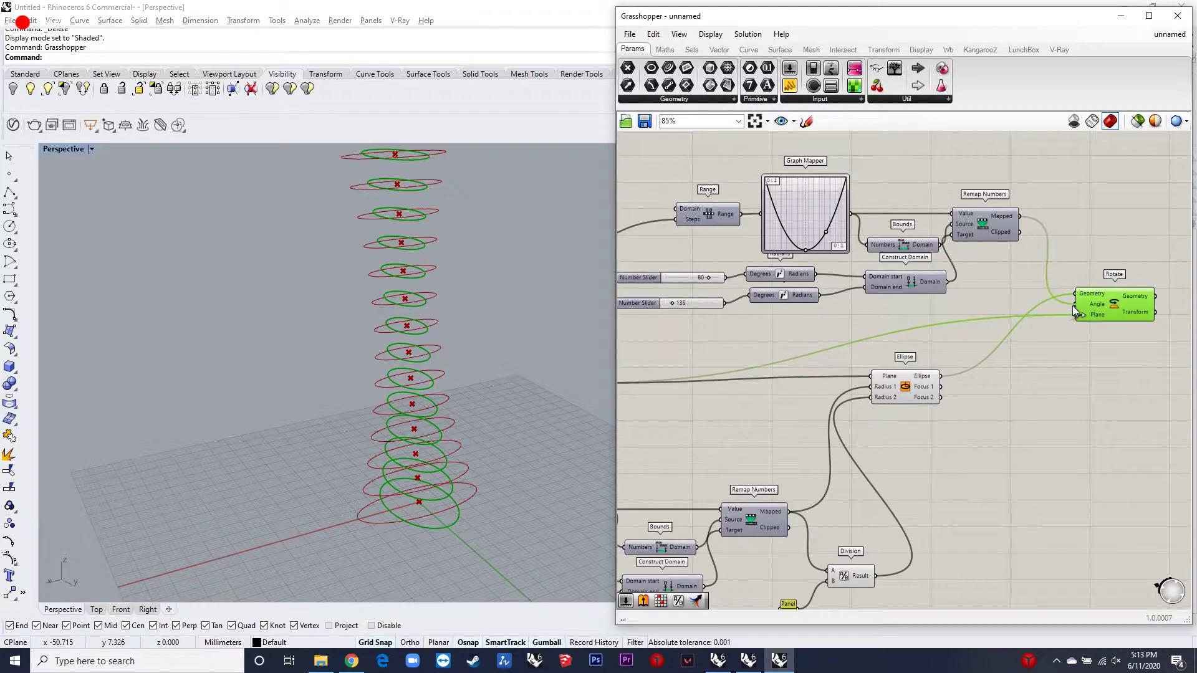
scroll(440, 466, up, 2)
- Turn off the preview of all components before Rotate, leaving only the rotated ellipses displayed
scroll(440, 466, down, 3)
scroll(994, 405, down, 3)
drag(998, 556, 655, 210)
middle_click(927, 226)
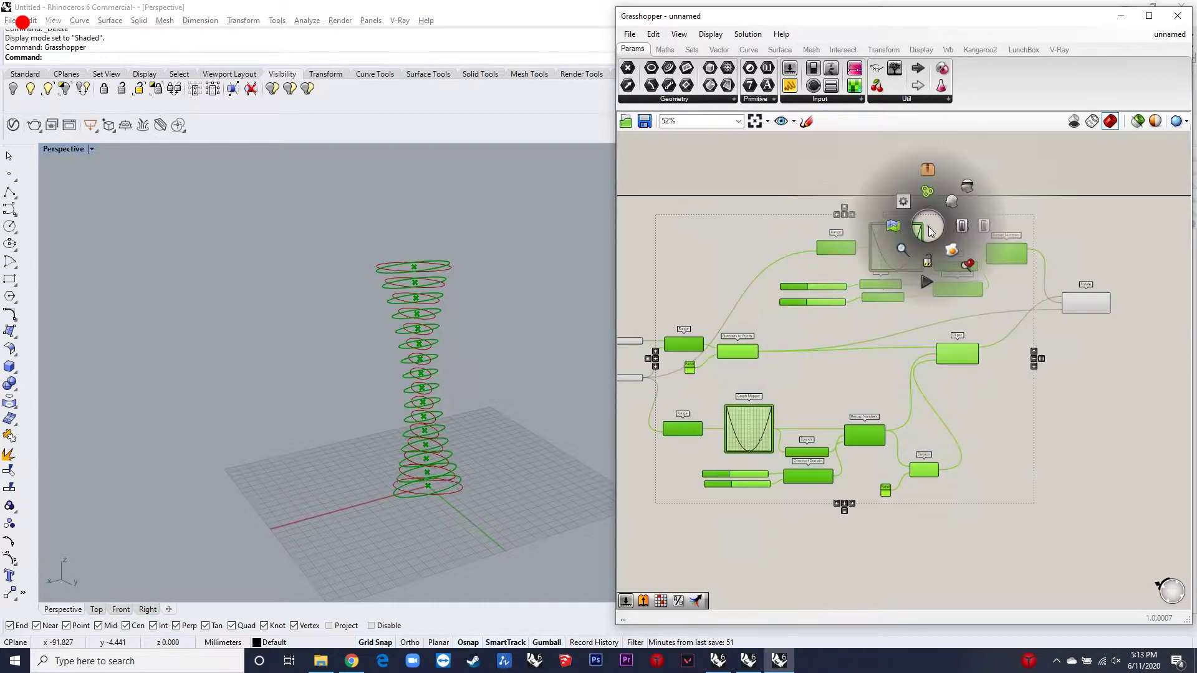
click(968, 187)
- Examine the stack of rotated ellipses in the Perspective viewport from several angles and distances
scroll(486, 367, up, 5)
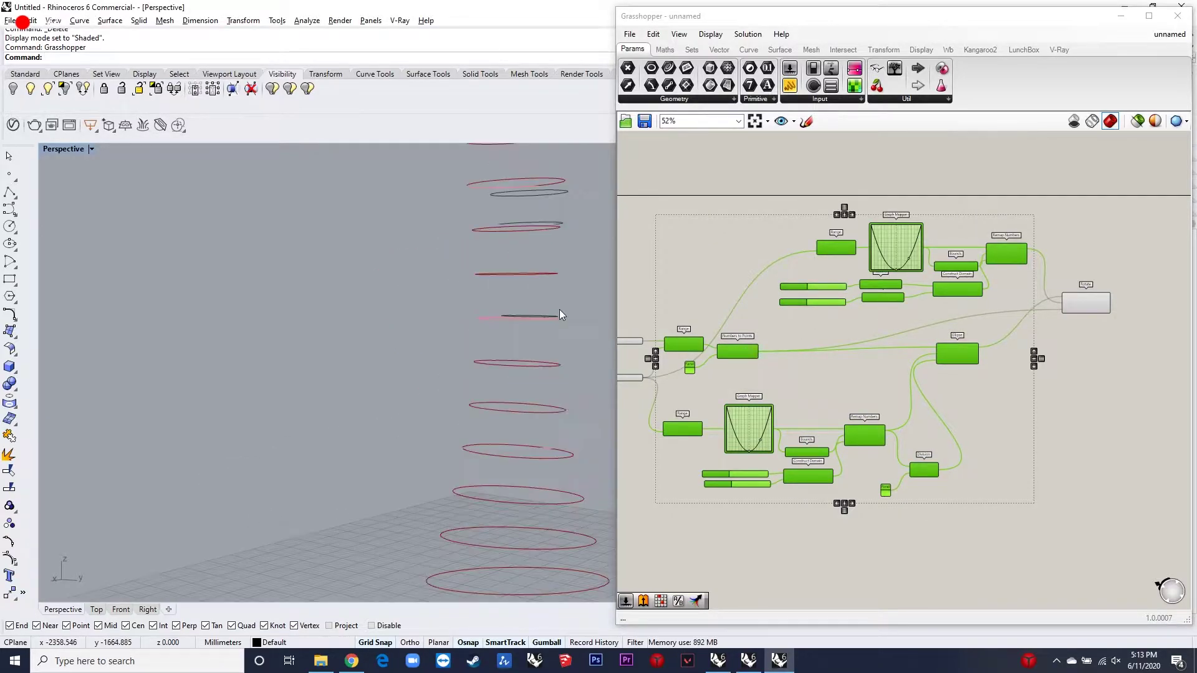
scroll(559, 310, down, 5)
scroll(435, 438, down, 4)
right_drag(312, 440, 523, 424)
scroll(349, 421, down, 4)
right_drag(349, 421, 405, 458)
scroll(529, 404, up, 5)
scroll(530, 404, down, 3)
scroll(558, 319, up, 6)
scroll(461, 393, down, 10)
right_drag(461, 415, 454, 461)
scroll(452, 394, down, 8)
scroll(361, 337, up, 12)
scroll(346, 419, down, 8)
scroll(382, 417, down, 9)
scroll(458, 413, up, 9)
- Set the lower rotation angle slider to 131
scroll(981, 278, up, 5)
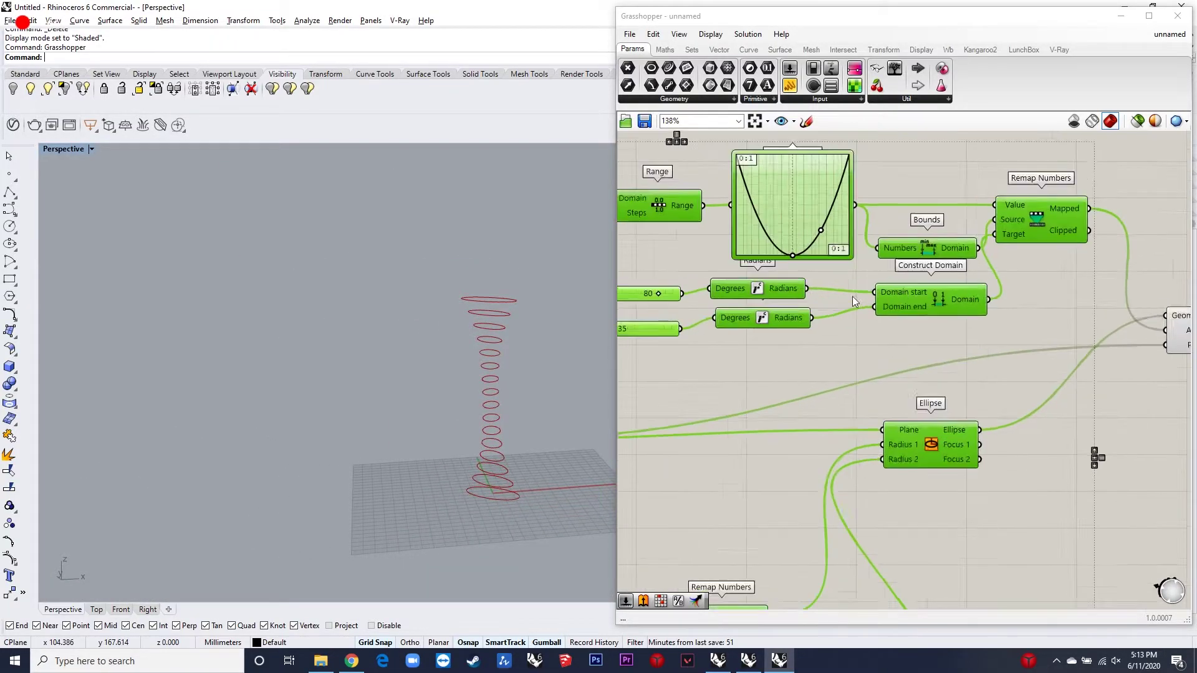
scroll(638, 320, up, 3)
scroll(688, 306, down, 4)
scroll(668, 316, up, 3)
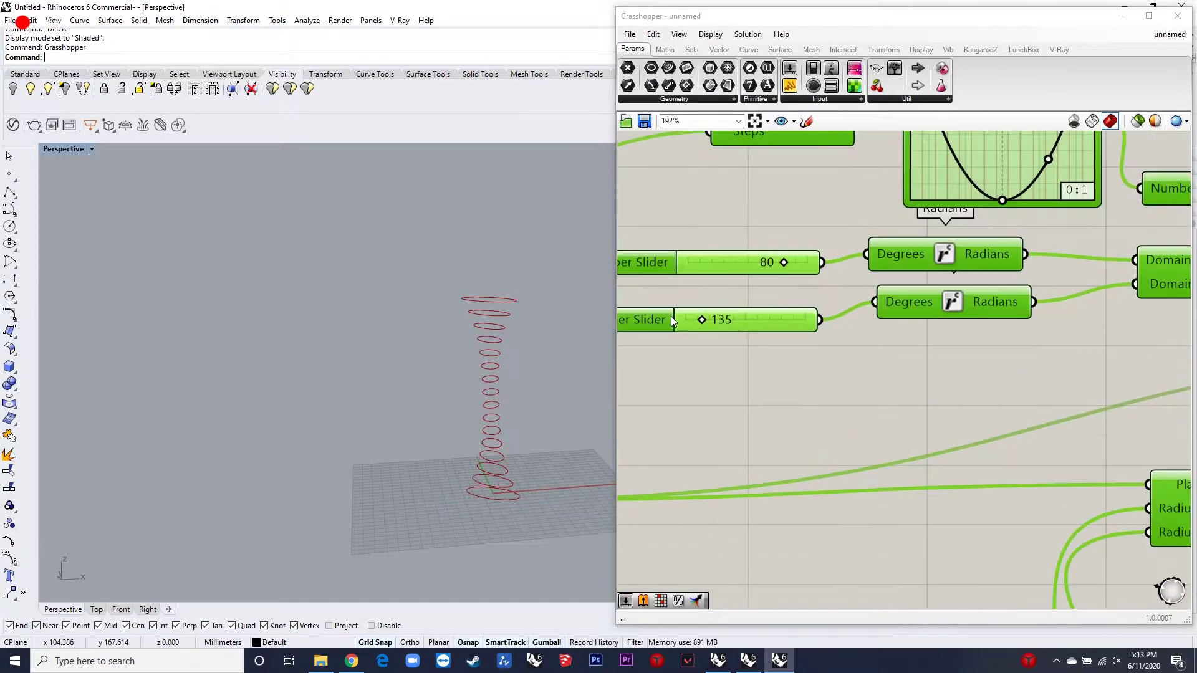
scroll(670, 319, up, 1)
drag(703, 320, 704, 320)
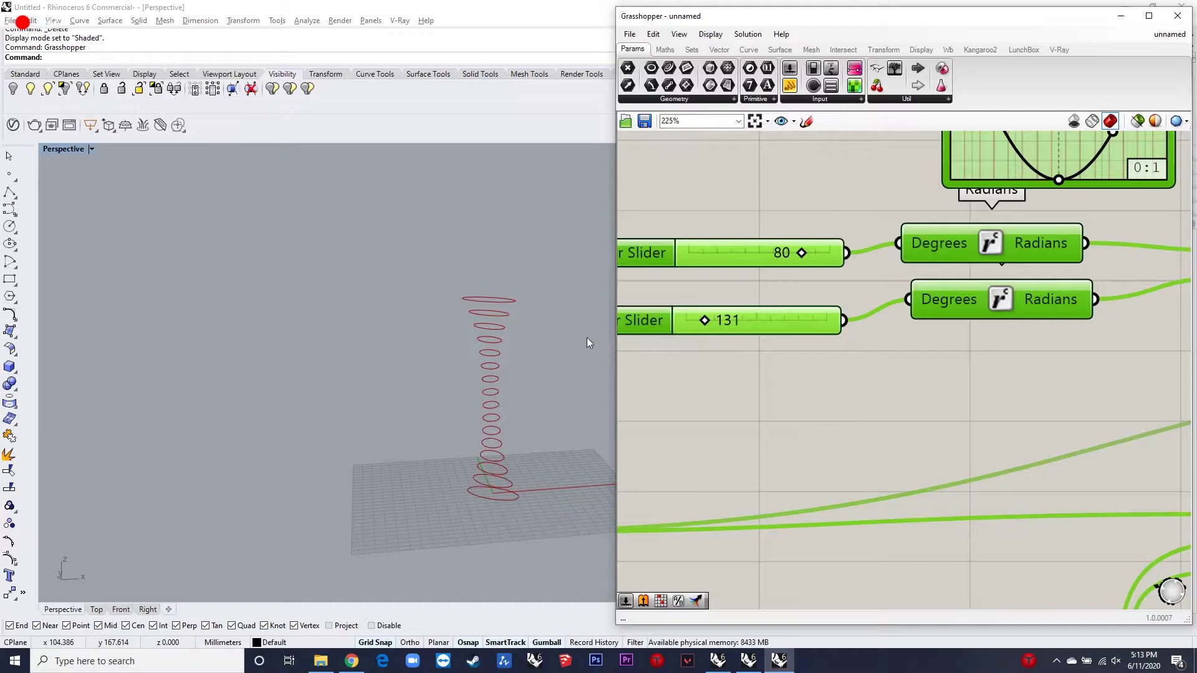
scroll(461, 400, down, 3)
scroll(506, 357, up, 6)
scroll(514, 438, down, 2)
scroll(820, 283, down, 5)
scroll(1014, 327, up, 5)
scroll(1014, 327, down, 4)
scroll(996, 341, up, 4)
double_click(1072, 319)
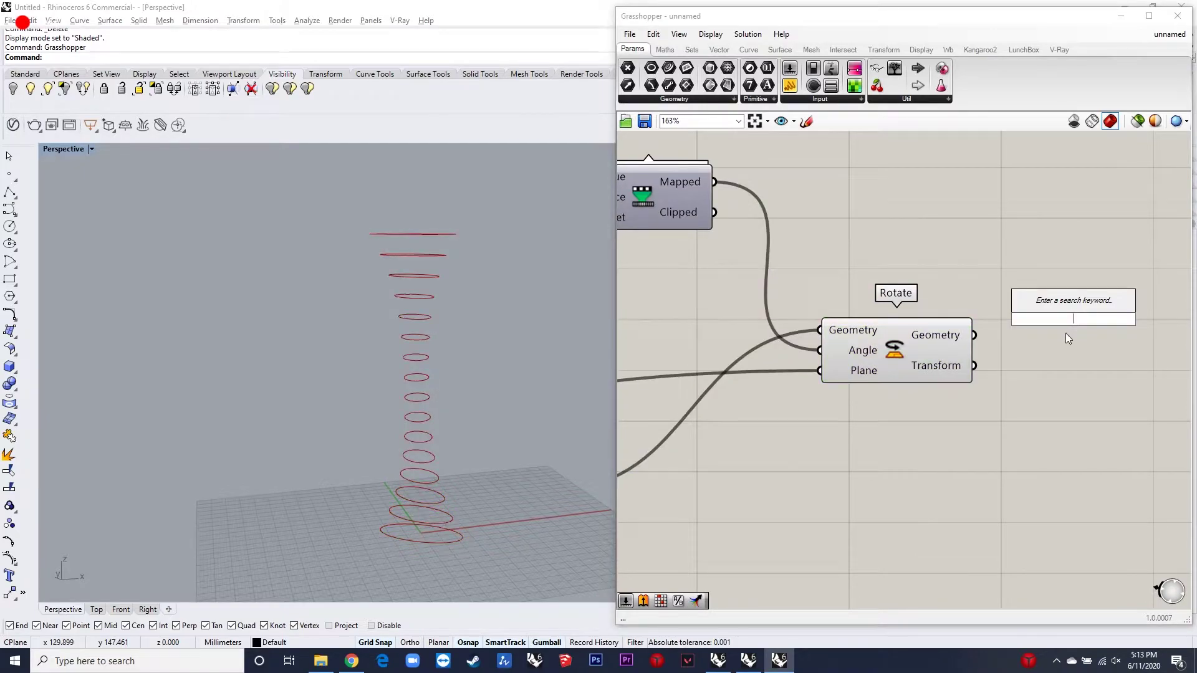
key(Escape)
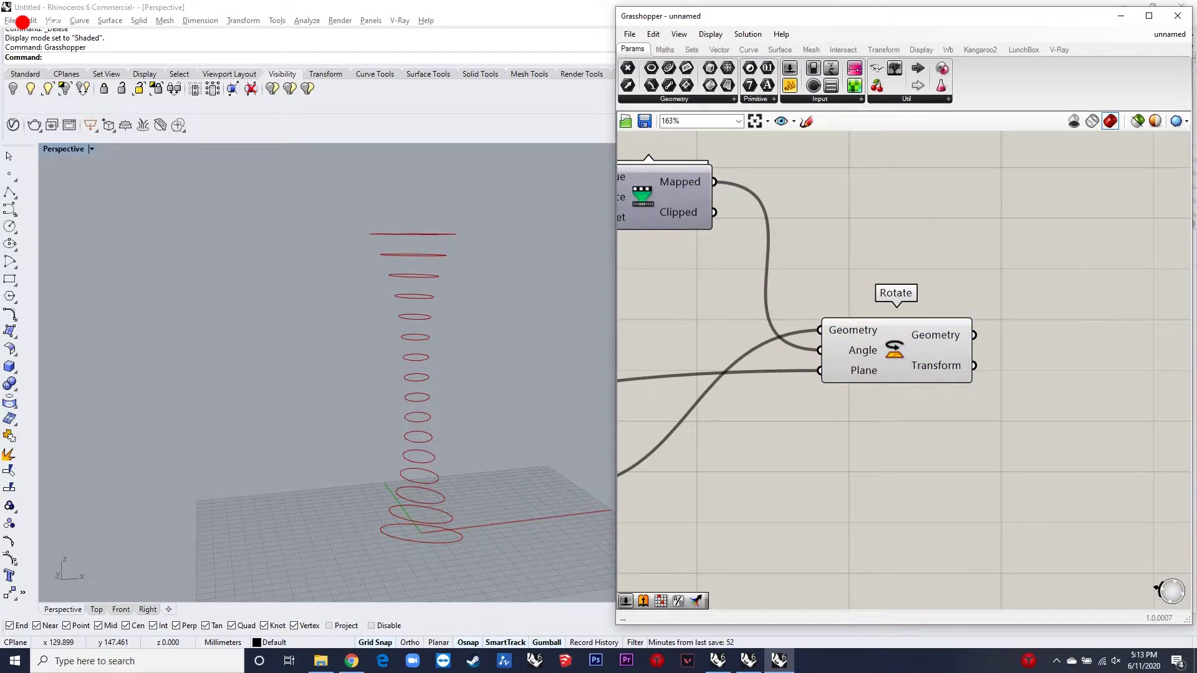
text(Box)
- Add a Boundary Surfaces component after Rotate and connect the rotated geometry to its Edges input
double_click(1053, 313)
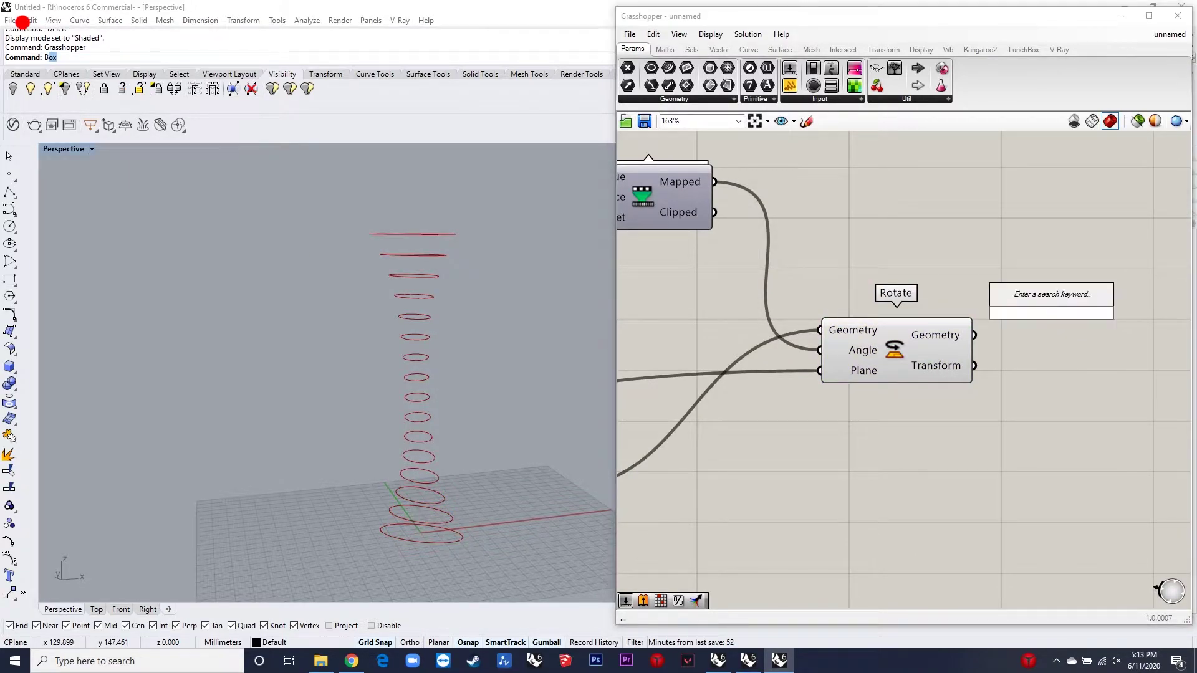
text(boundry surfaces)
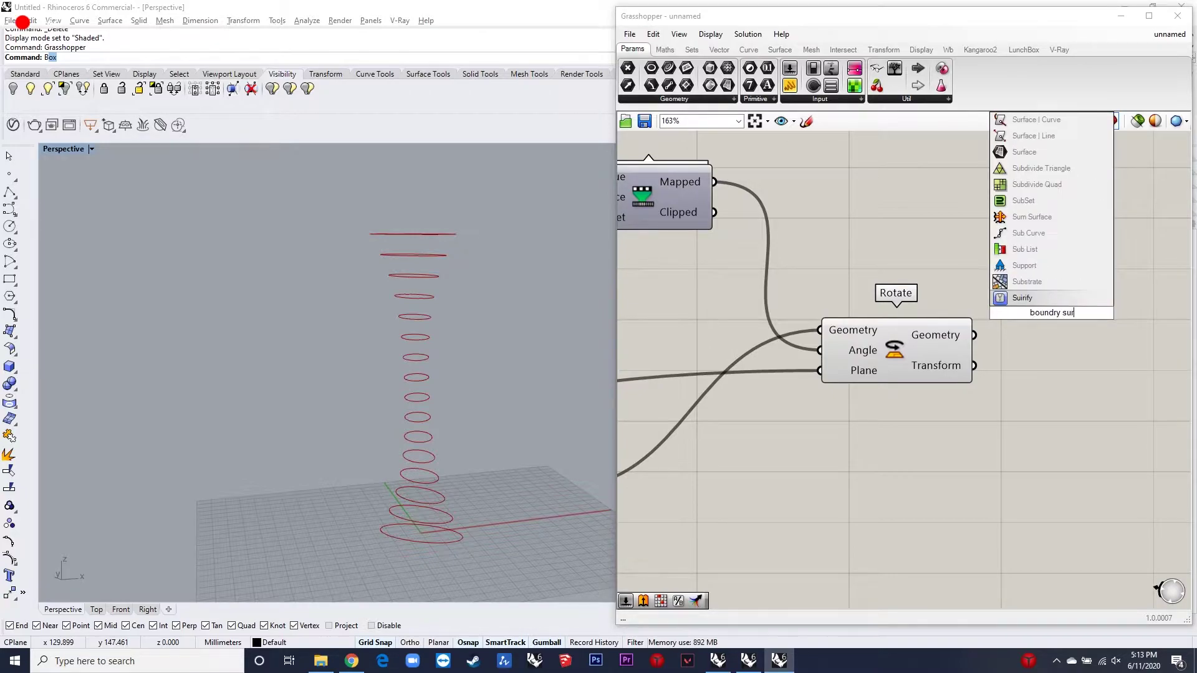
key(Return)
scroll(1001, 312, down, 2)
drag(1027, 314, 1002, 313)
scroll(1001, 307, down, 3)
scroll(1033, 309, up, 3)
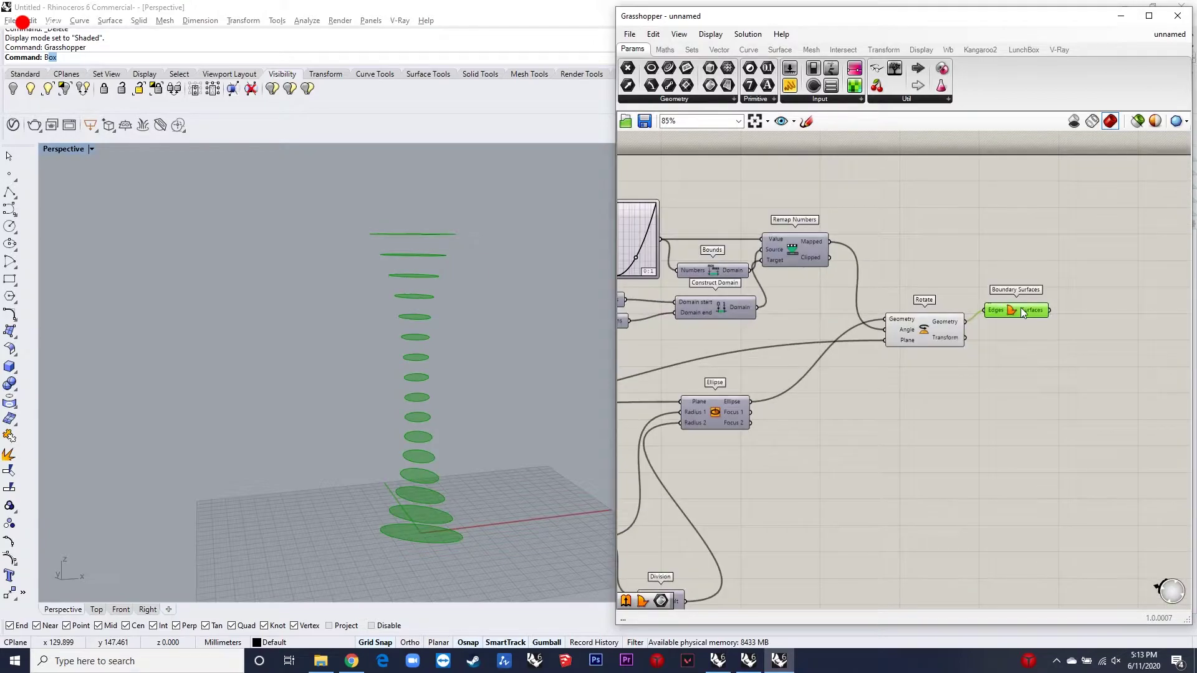
scroll(1070, 293, up, 1)
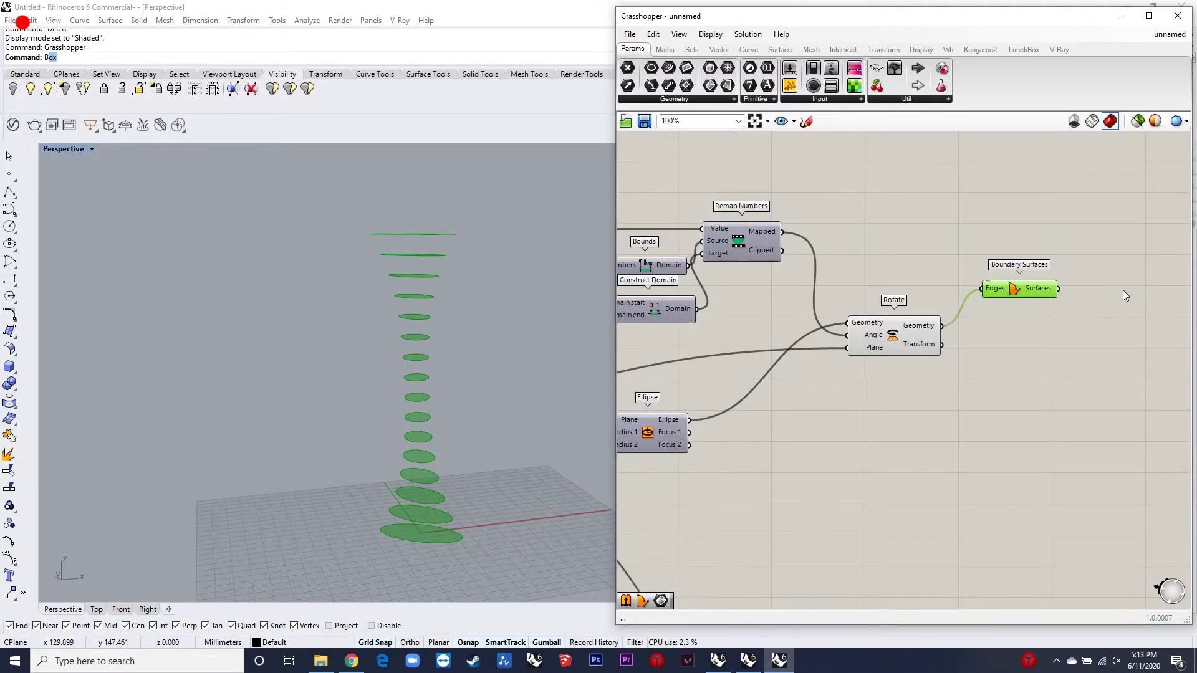
- Add an Extrude component with the boundary surfaces connected to its Base input, and shift both components upward
double_click(1122, 289)
text(extrudew)
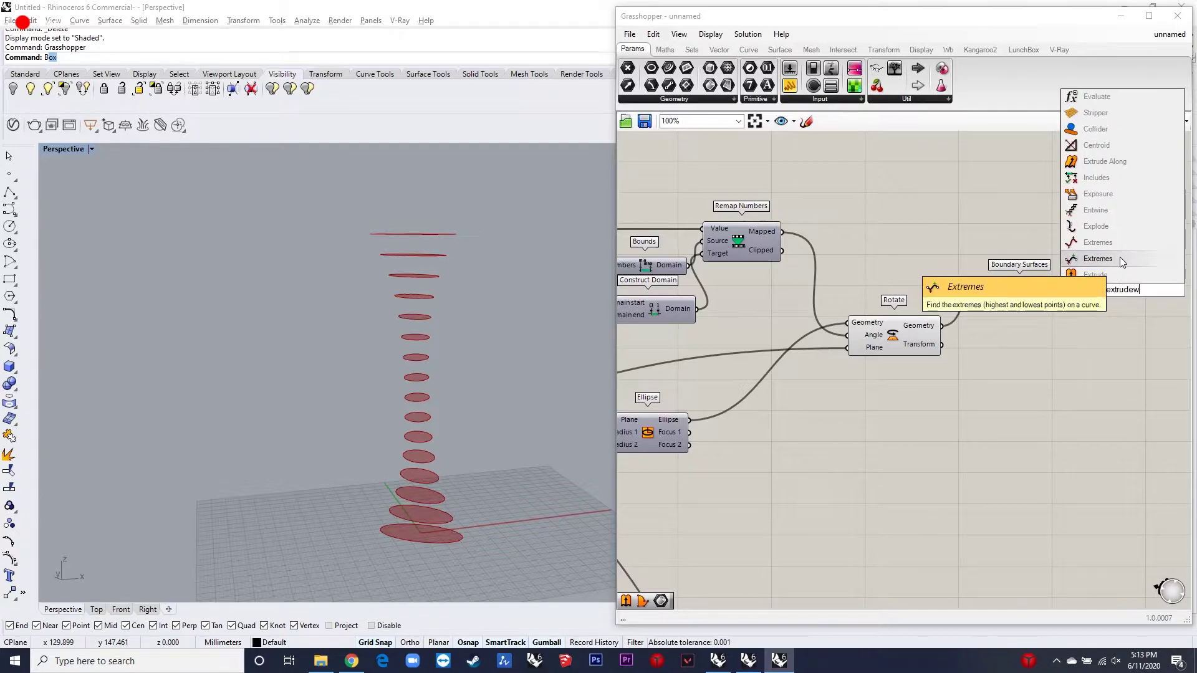
click(1119, 257)
right_drag(983, 226, 792, 162)
drag(957, 229, 978, 233)
scroll(898, 222, up, 2)
click(890, 223)
drag(907, 225, 875, 230)
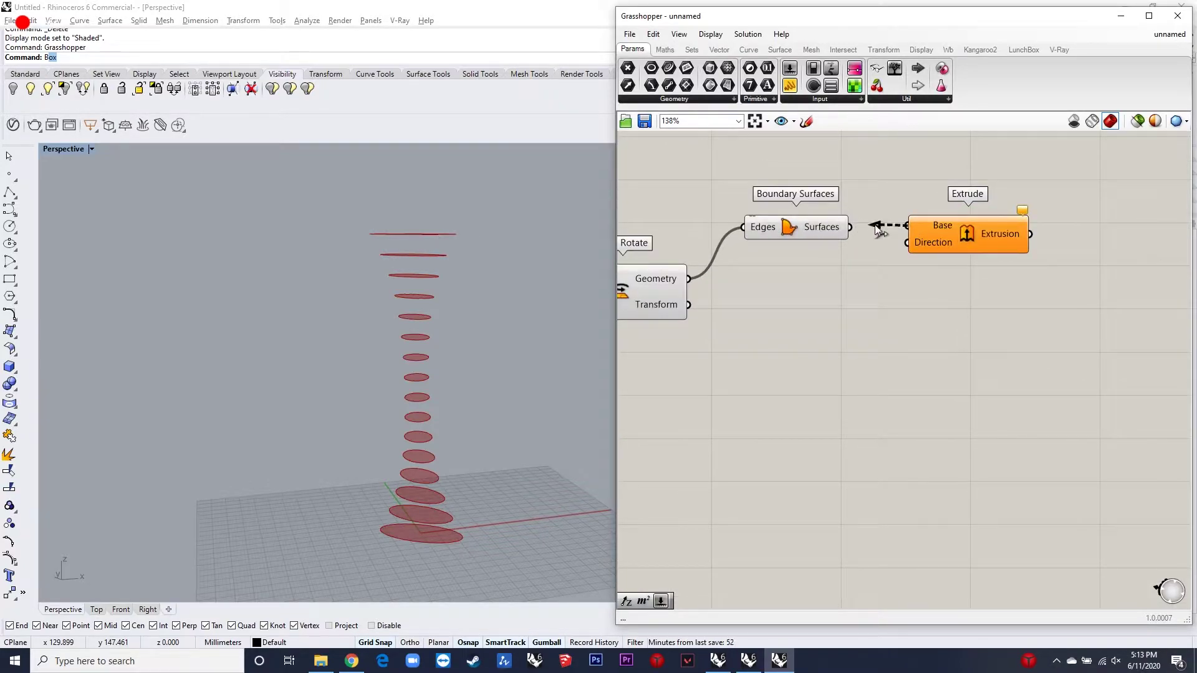
drag(958, 268, 808, 196)
scroll(876, 244, down, 4)
drag(920, 234, 939, 198)
click(912, 225)
scroll(909, 205, up, 4)
double_click(892, 255)
text(Bz)
key(Return)
- Add a Unit Z component connected to the Direction input of Extrude, and move the extrusion components farther from Rotate
double_click(847, 282)
text(z)
key(Return)
scroll(921, 293, down, 2)
click(935, 237)
click(874, 285)
drag(967, 309, 854, 202)
drag(858, 224, 931, 183)
click(1023, 298)
- Try a number slider set to 1 as the Factor of the Unit Z component and delete it again
scroll(780, 232, up, 3)
double_click(772, 259)
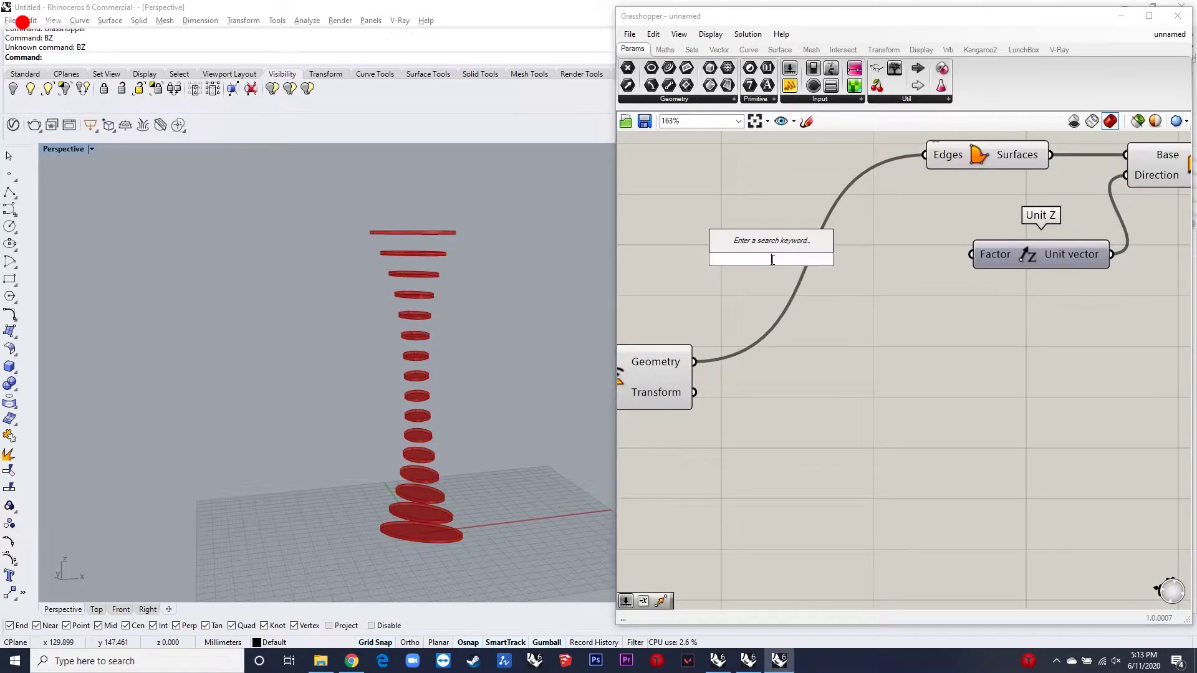
text(1)
key(Return)
drag(876, 260, 970, 255)
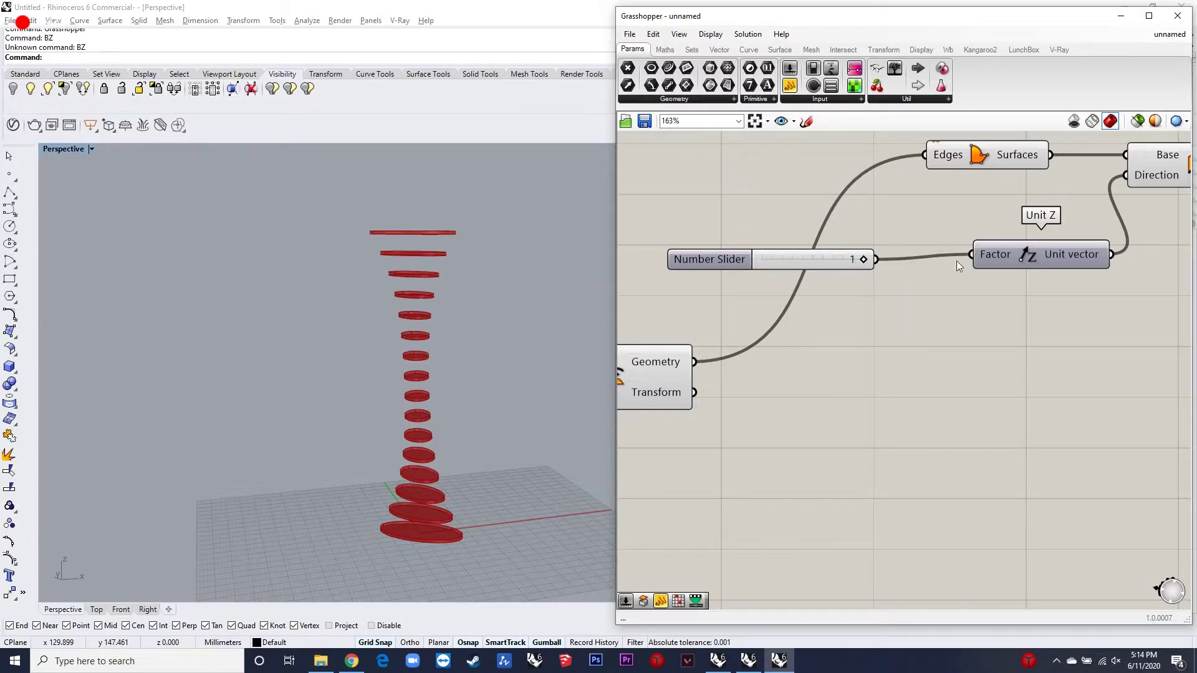
scroll(809, 290, down, 4)
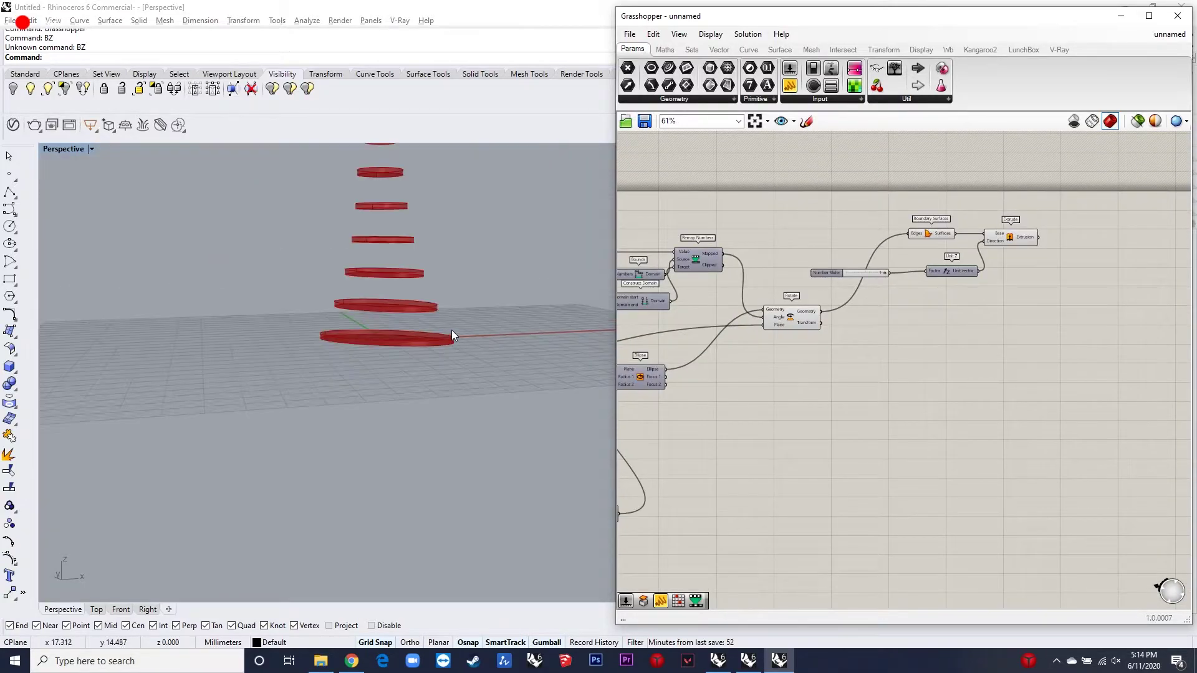
click(854, 273)
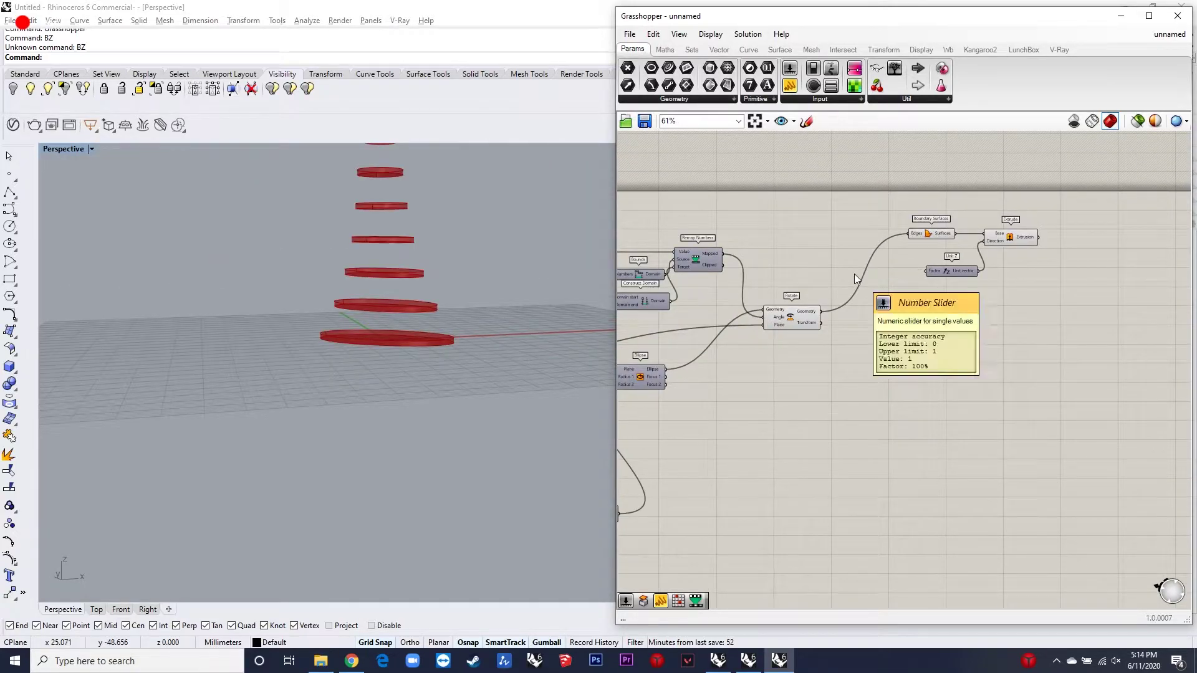
key(Delete)
- Add a number slider set to 0.4 and connect it to the Factor input of Unit Z
scroll(855, 273, up, 5)
double_click(851, 266)
text(0.4)
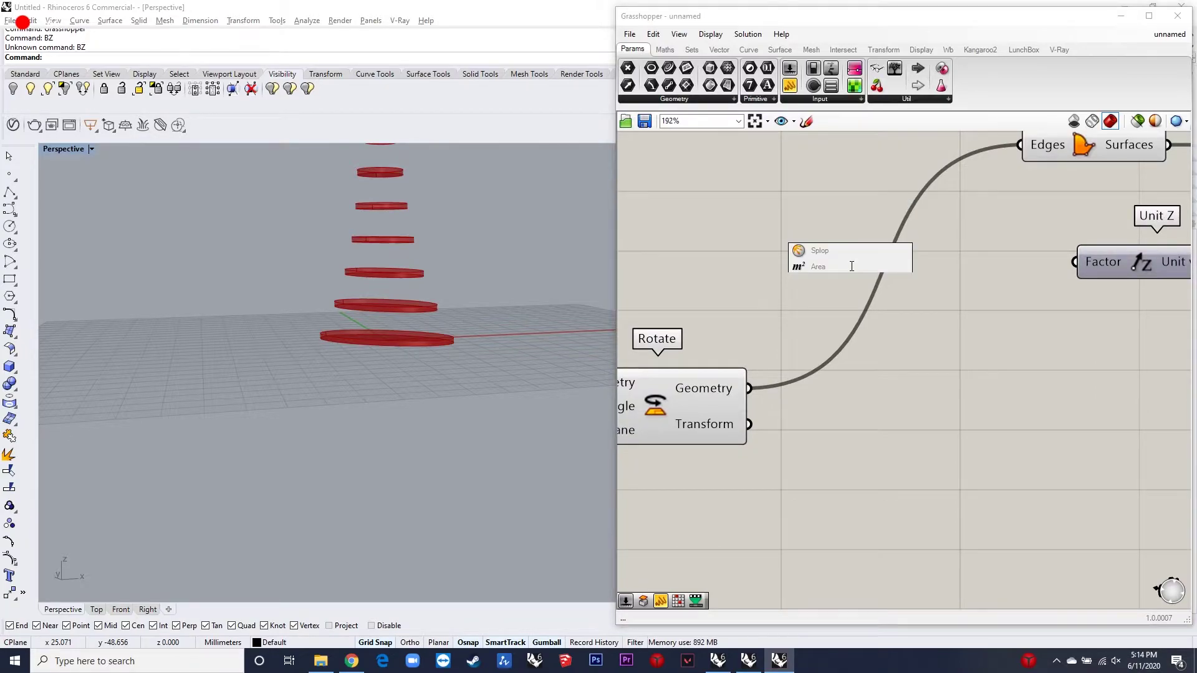
key(Return)
drag(975, 266, 1074, 262)
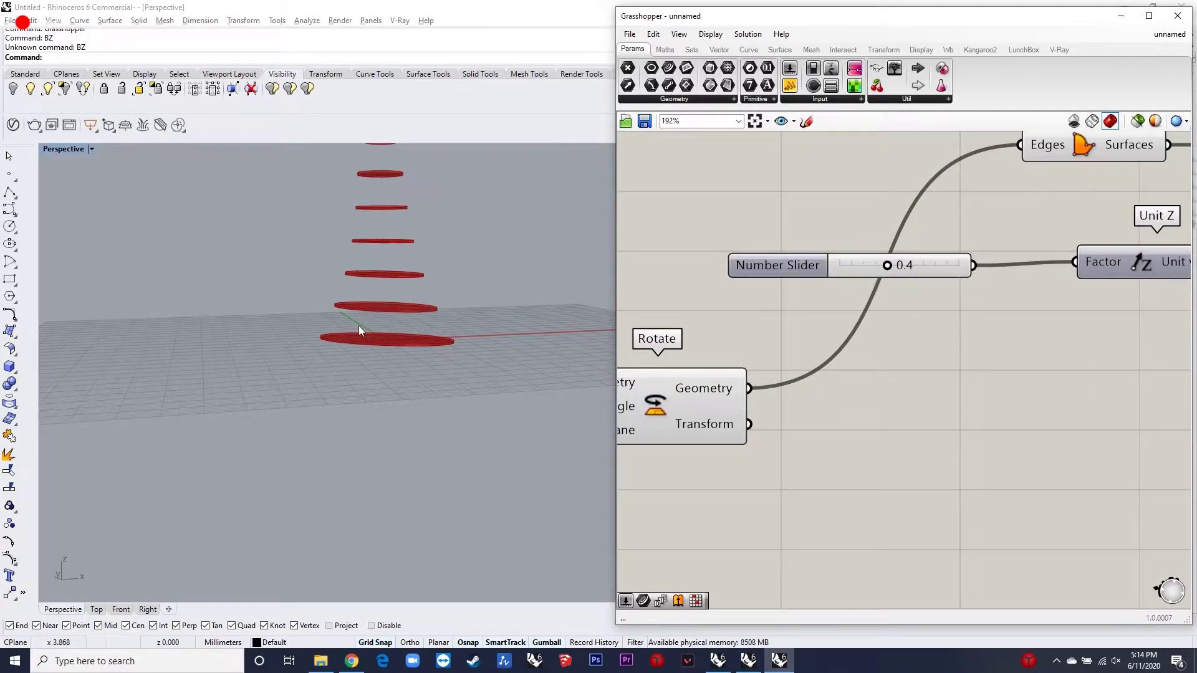
- Zoom the Perspective view to the model extents and examine the thickness of the extruded elliptical discs
scroll(357, 328, up, 3)
scroll(357, 342, down, 5)
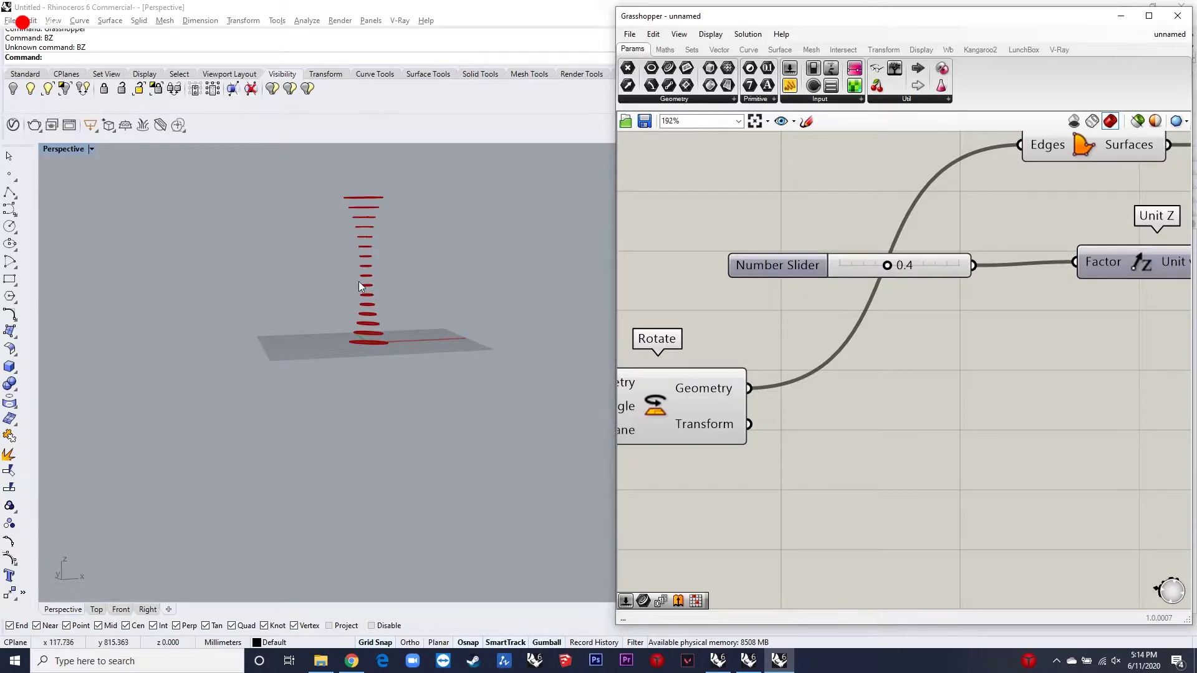
click(28, 74)
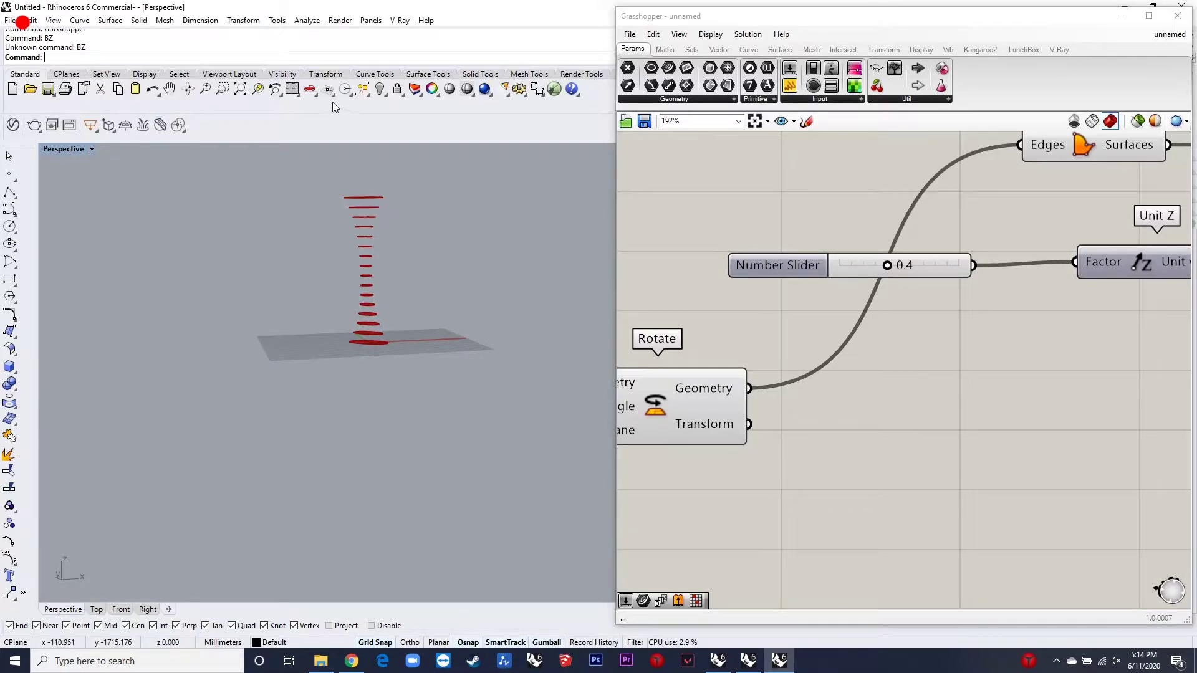
click(239, 92)
scroll(422, 251, down, 5)
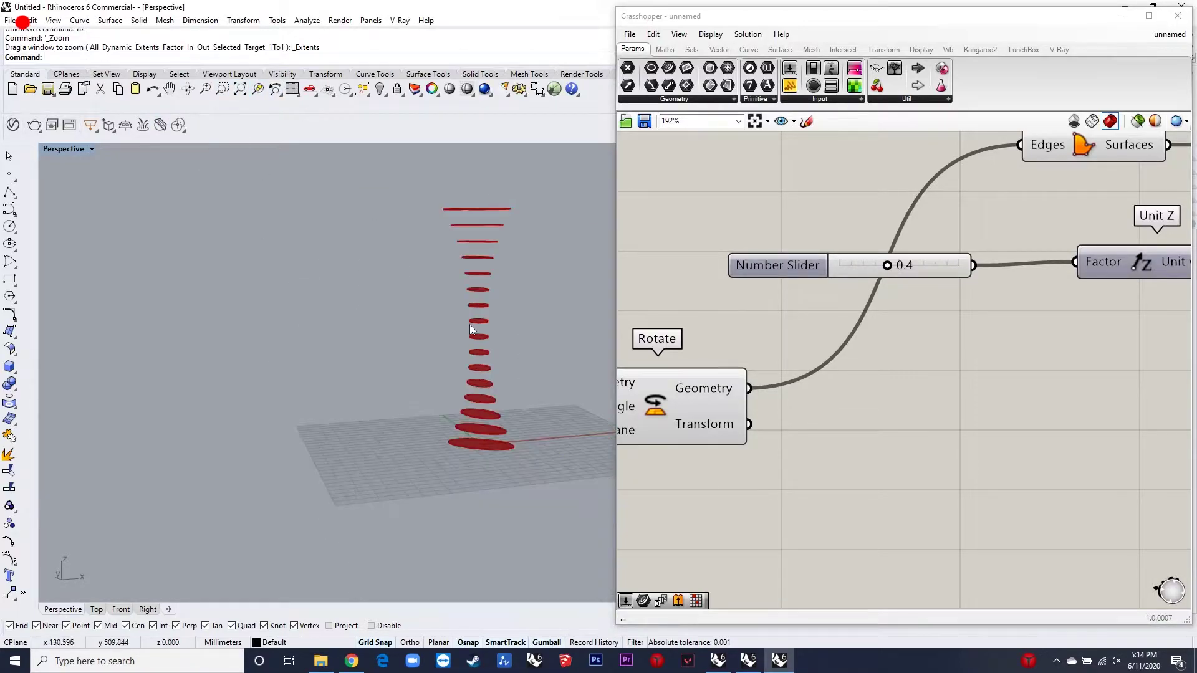
scroll(476, 326, up, 5)
scroll(923, 291, down, 4)
scroll(1070, 241, up, 5)
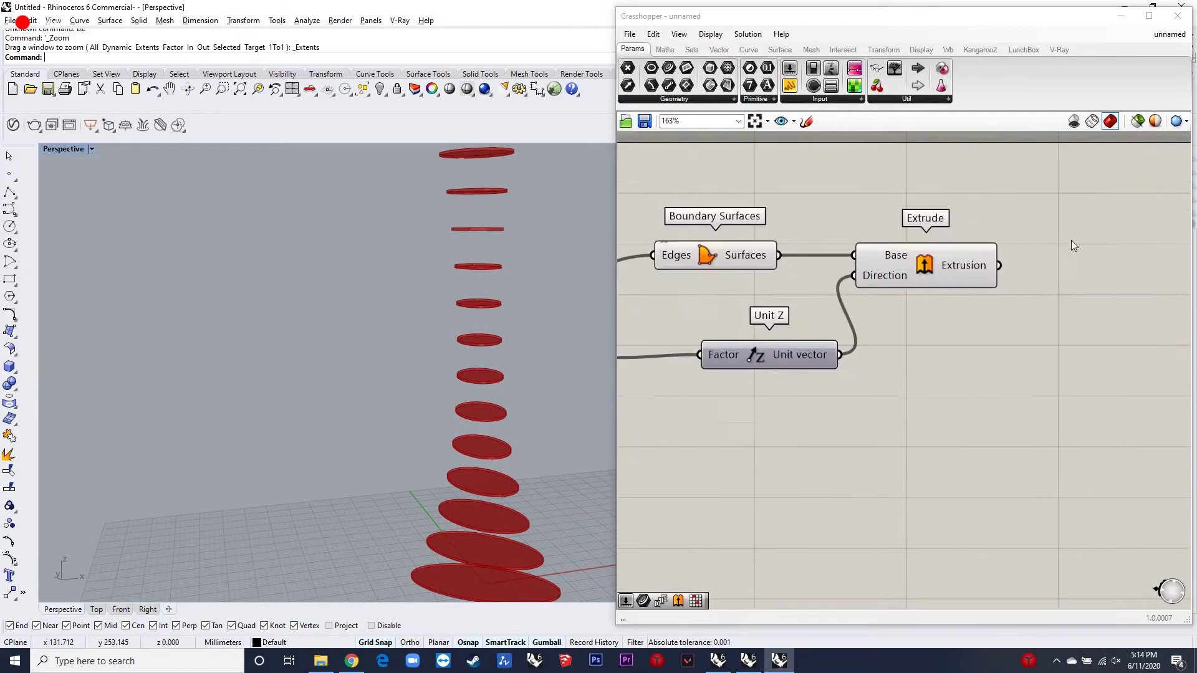
- Add a Cap Holes component after Extrude and connect the extrusion to its Brep input
double_click(1109, 292)
text(cap holes)
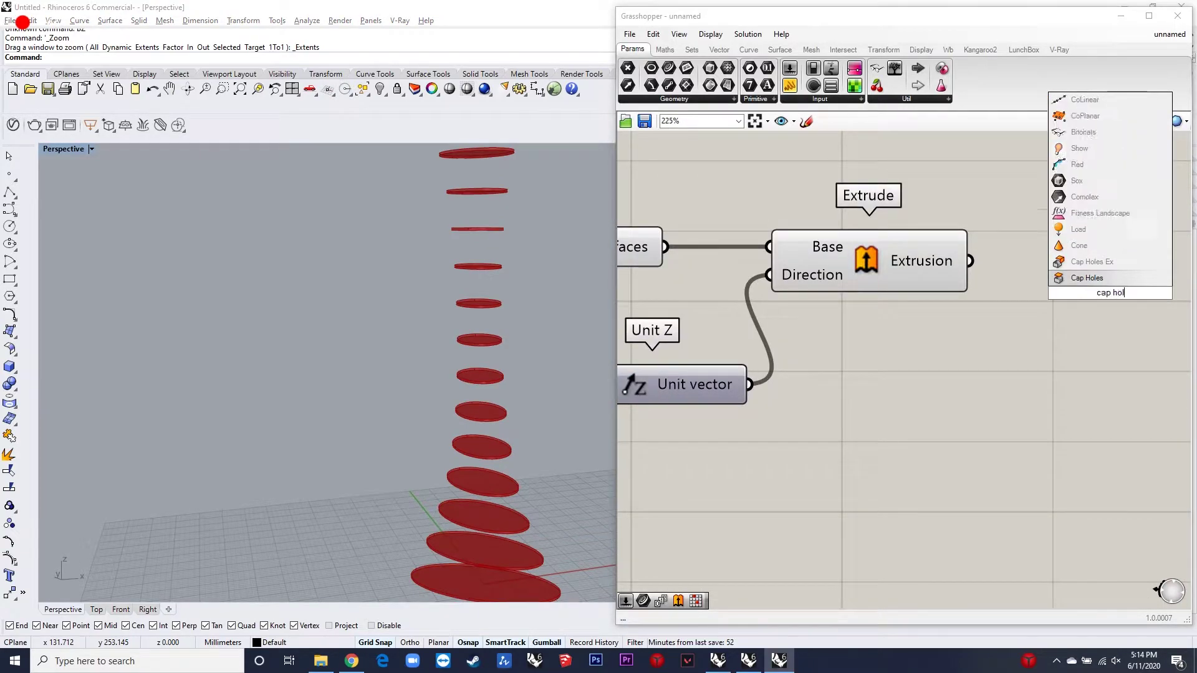
click(1094, 278)
drag(969, 261, 1003, 272)
scroll(918, 285, down, 5)
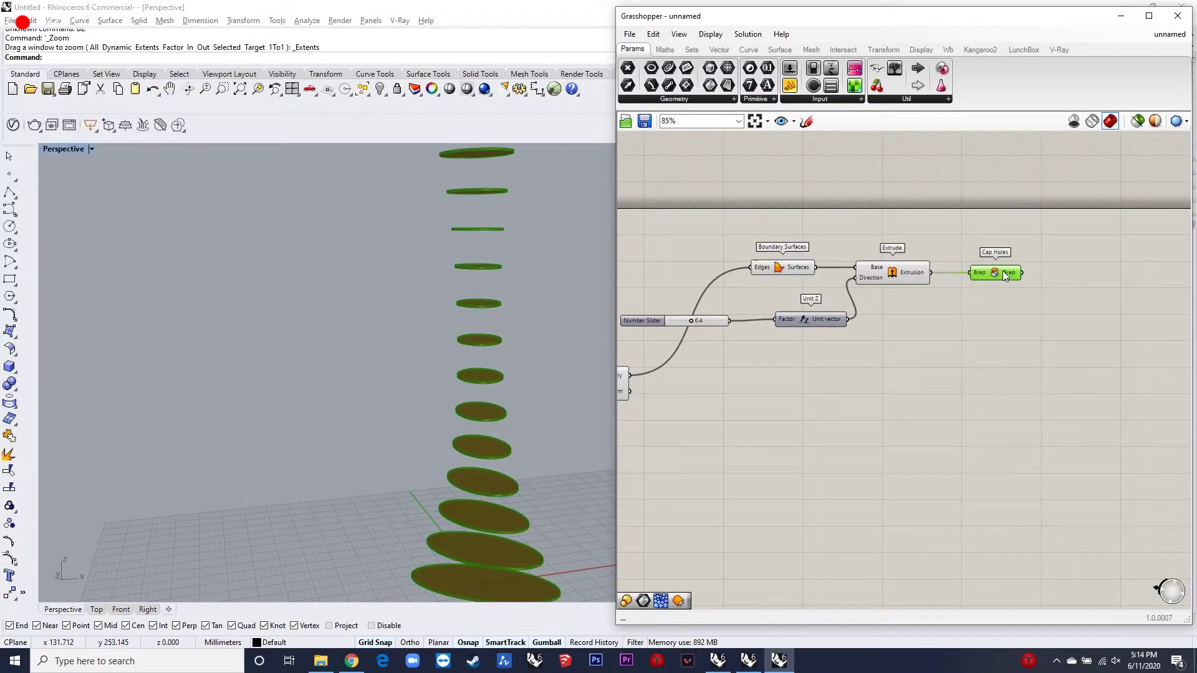
- Put the Cap Holes component into a group of its own
middle_click(999, 270)
click(1000, 238)
click(1009, 325)
scroll(990, 312, down, 2)
scroll(923, 347, up, 2)
scroll(923, 345, down, 2)
scroll(761, 308, up, 4)
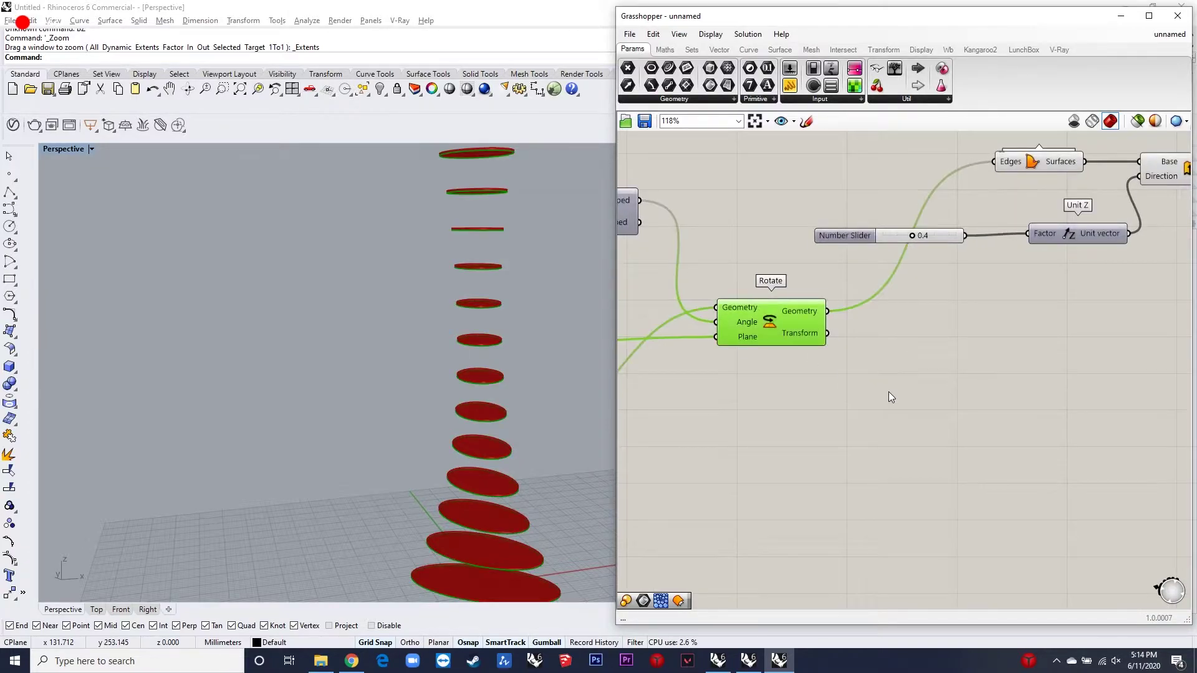
scroll(887, 390, down, 3)
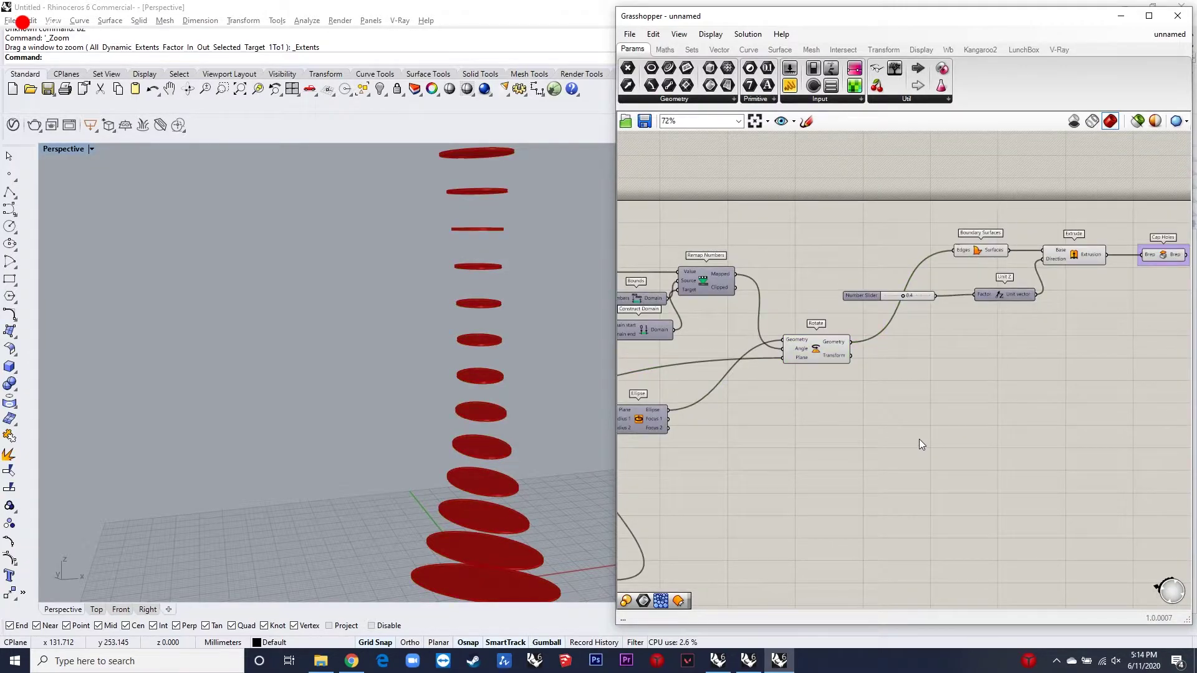
- Add a Loft component below Rotate and connect Rotate's Geometry output to its Curves input
double_click(919, 439)
text(loft)
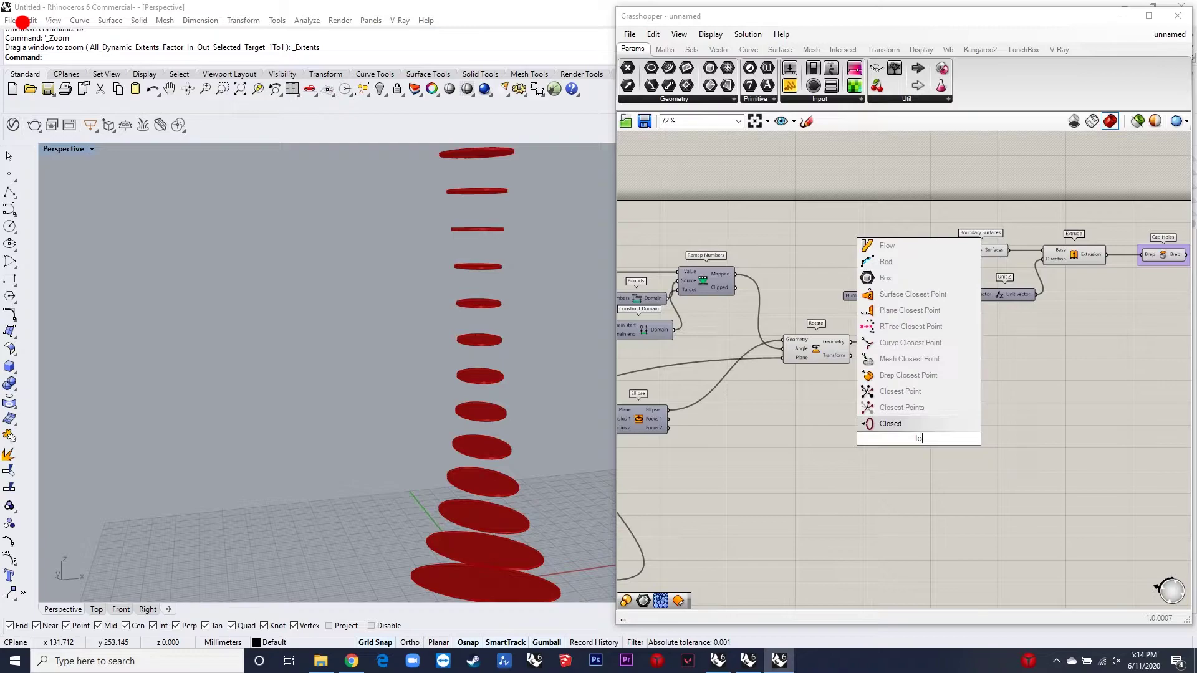
key(Return)
scroll(910, 443, up, 3)
scroll(910, 443, down, 3)
drag(830, 301, 899, 402)
scroll(858, 425, up, 3)
double_click(861, 427)
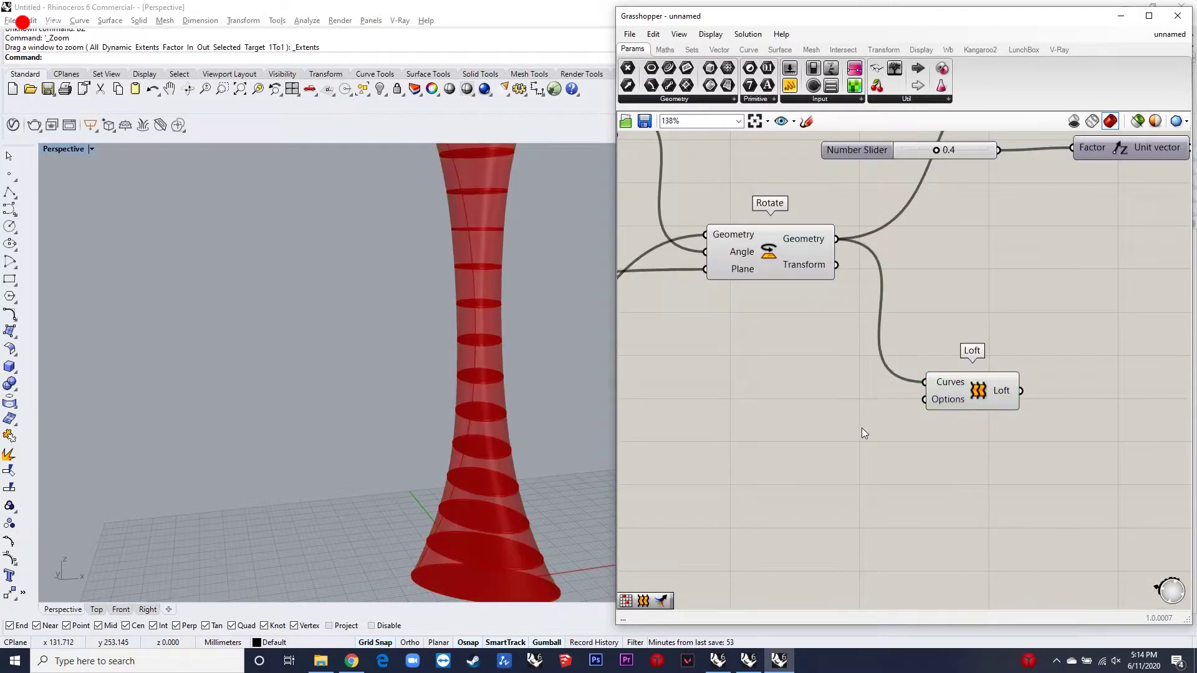
key(Escape)
drag(959, 399, 952, 385)
- Add an Offset Surface component below Loft and connect the Loft output to its Surface input
double_click(949, 447)
text(offset surface)
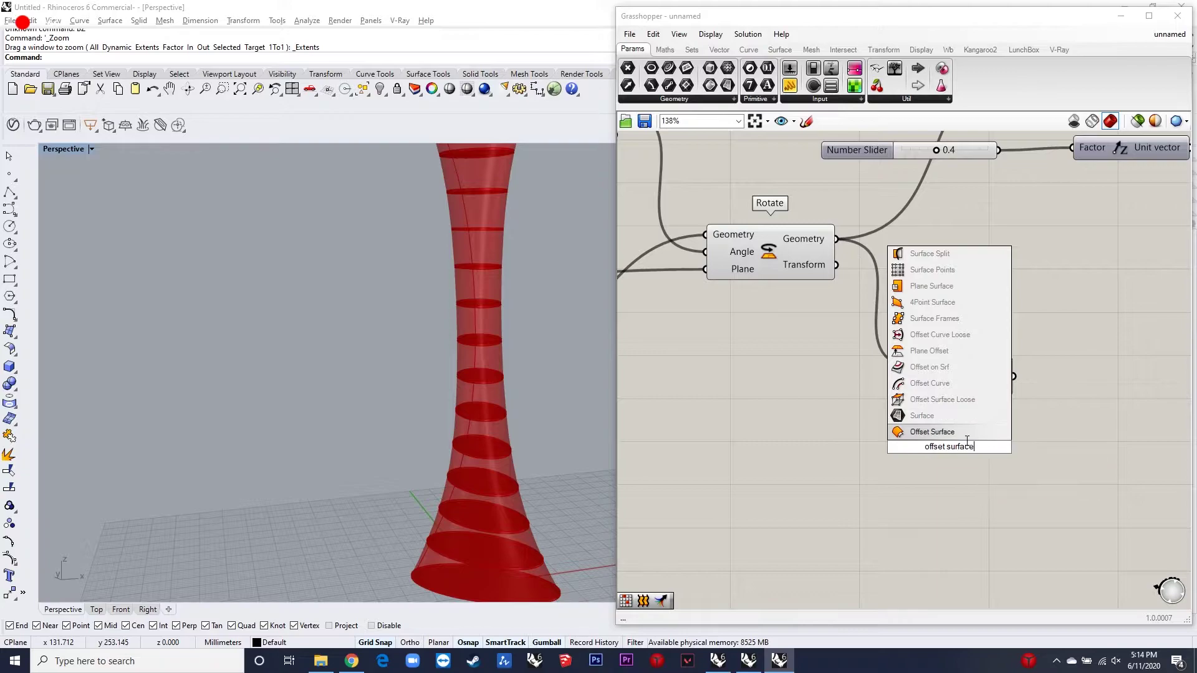
click(963, 430)
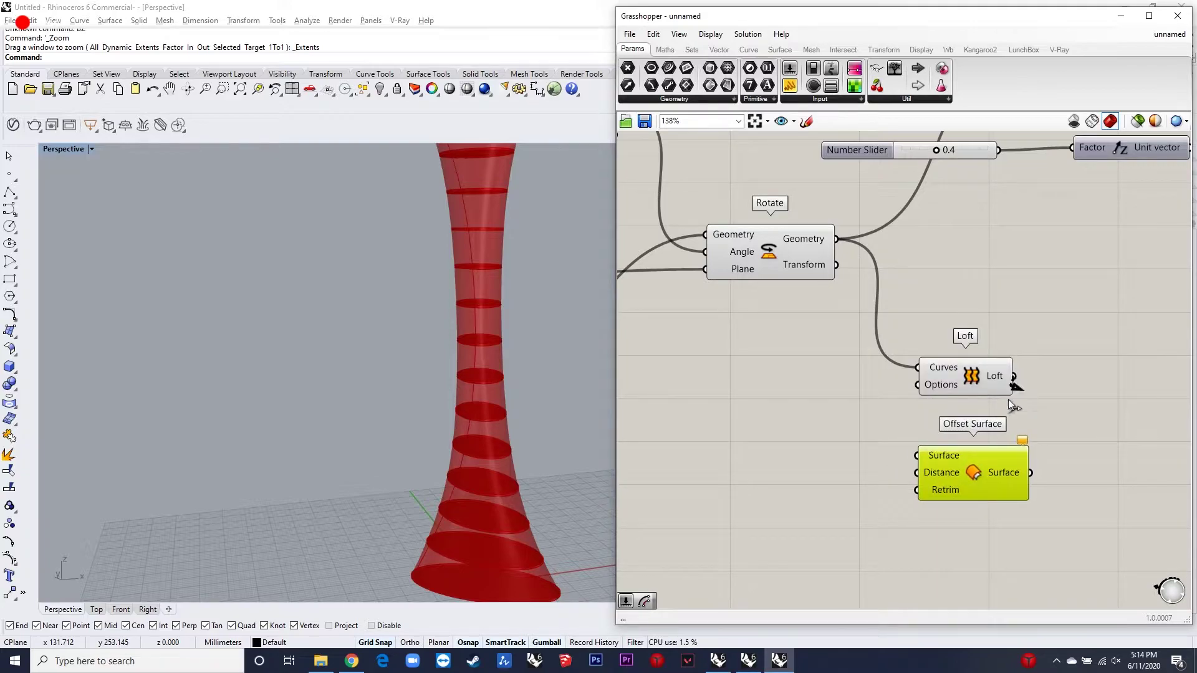
drag(1014, 377, 916, 455)
- Add a number slider set to 2 and connect it to the Distance input of Offset Surface
double_click(832, 475)
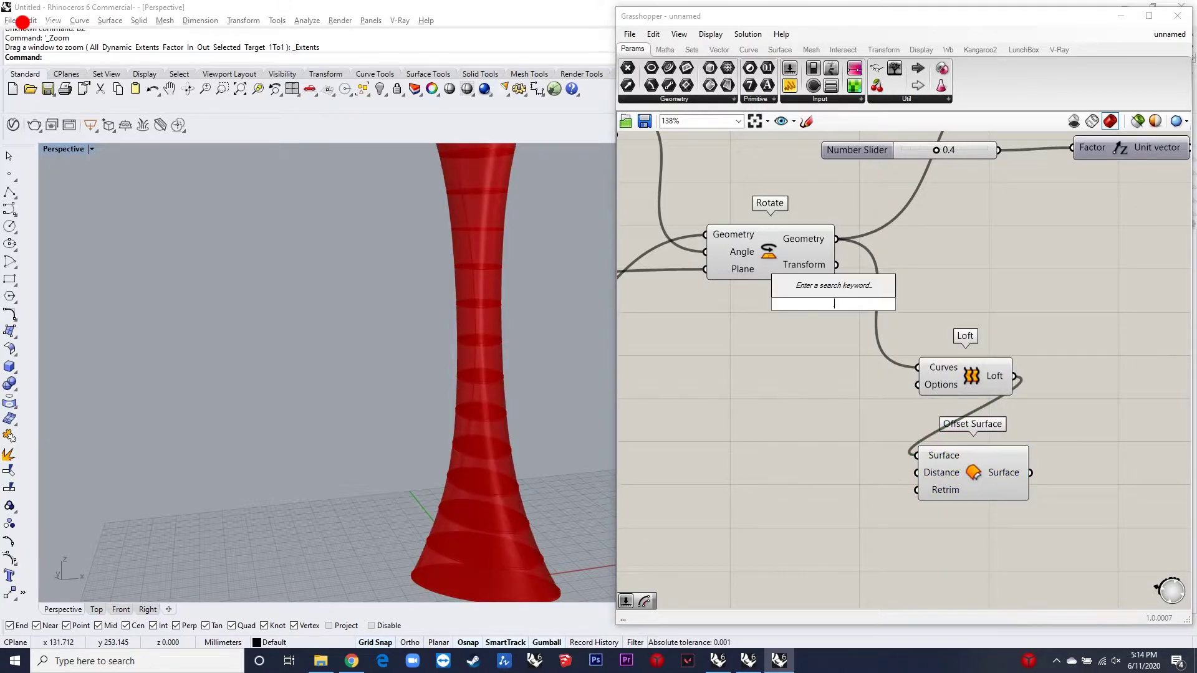
text(2)
key(Return)
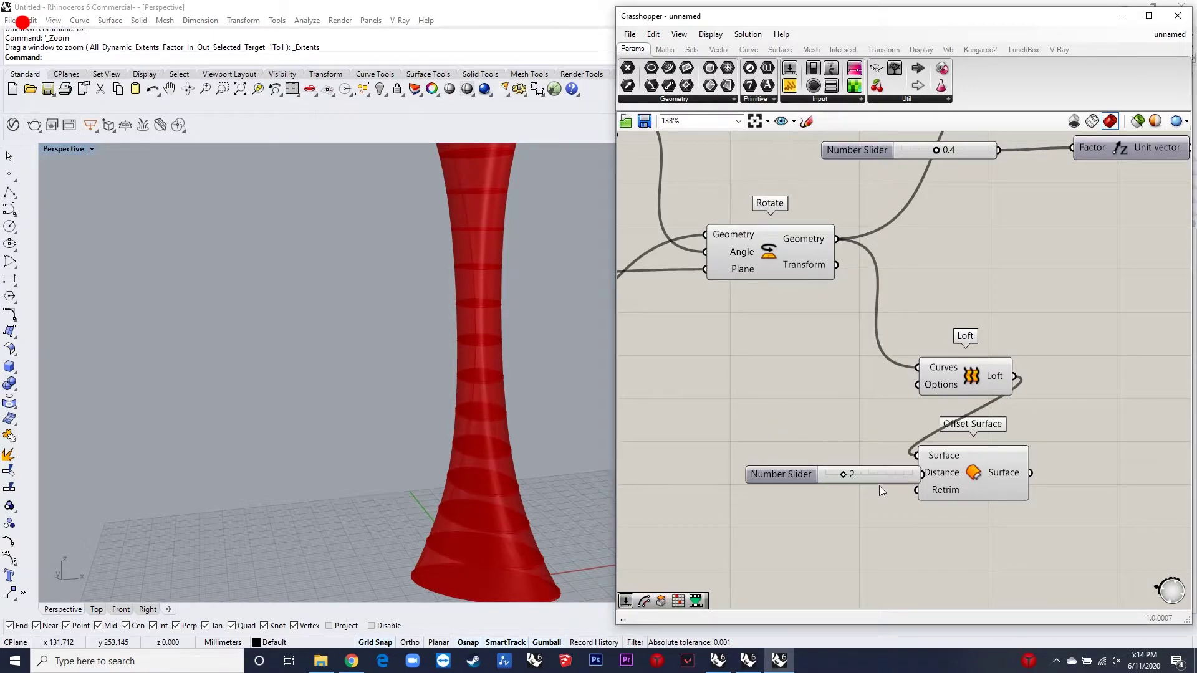
click(840, 473)
drag(884, 475, 903, 475)
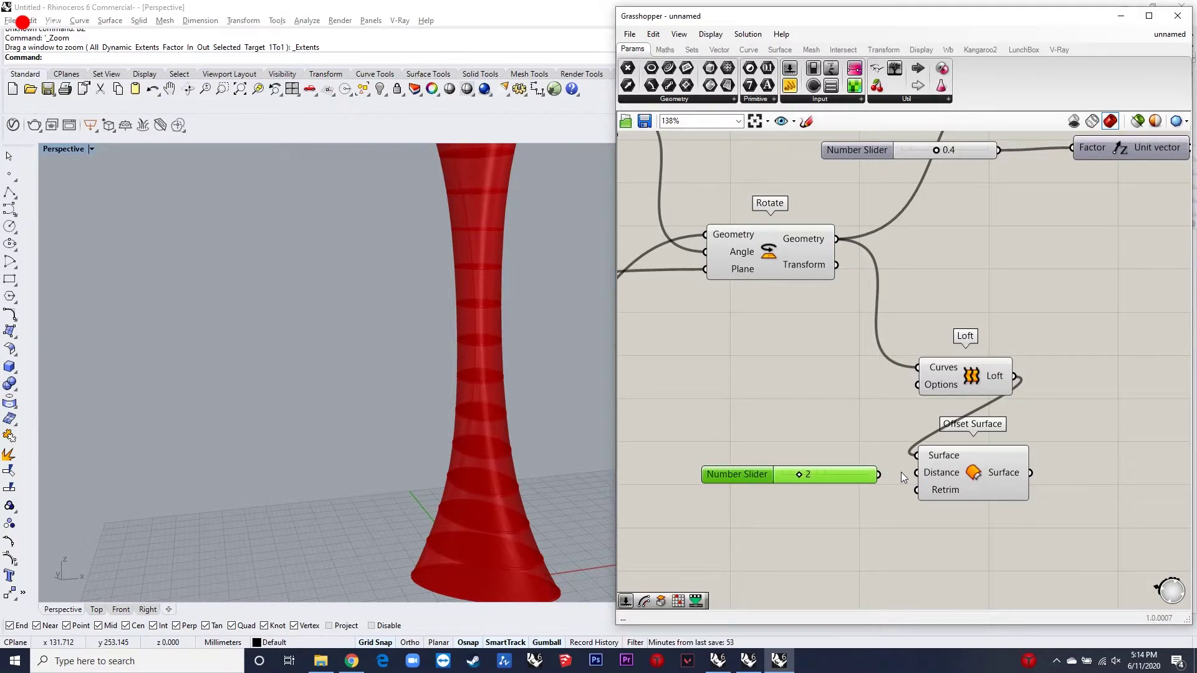
scroll(867, 372, down, 3)
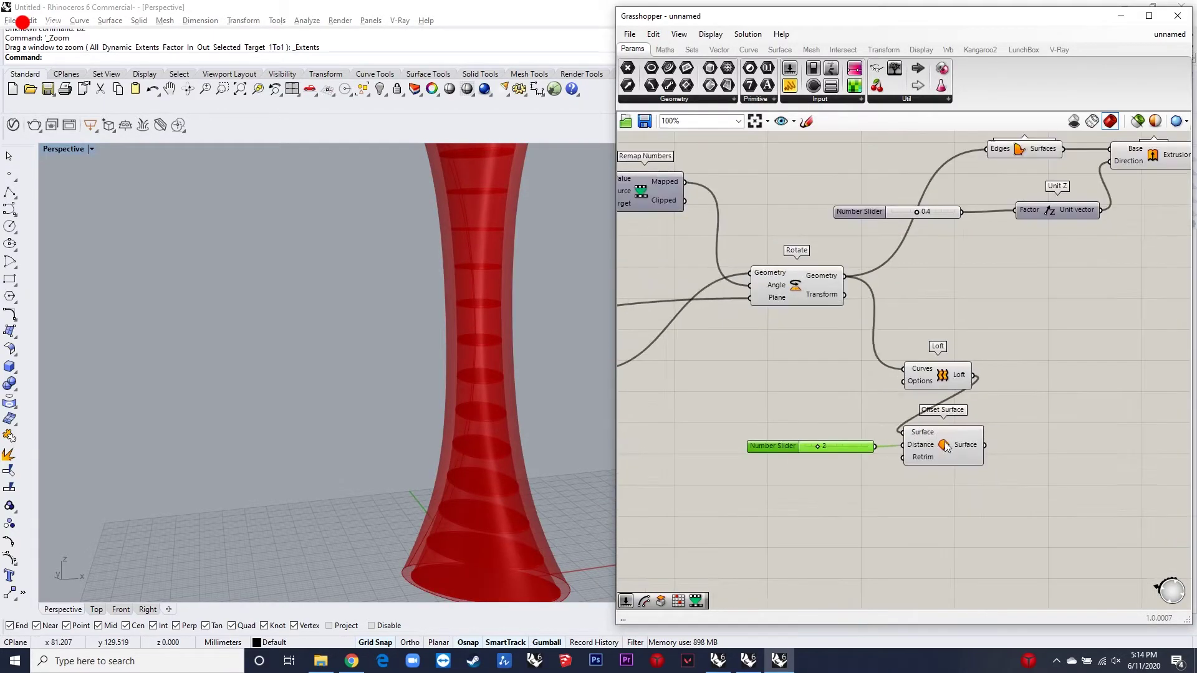
- Put the Loft and Offset Surface components each into a group of their own
click(947, 446)
click(943, 376)
middle_click(943, 373)
click(944, 340)
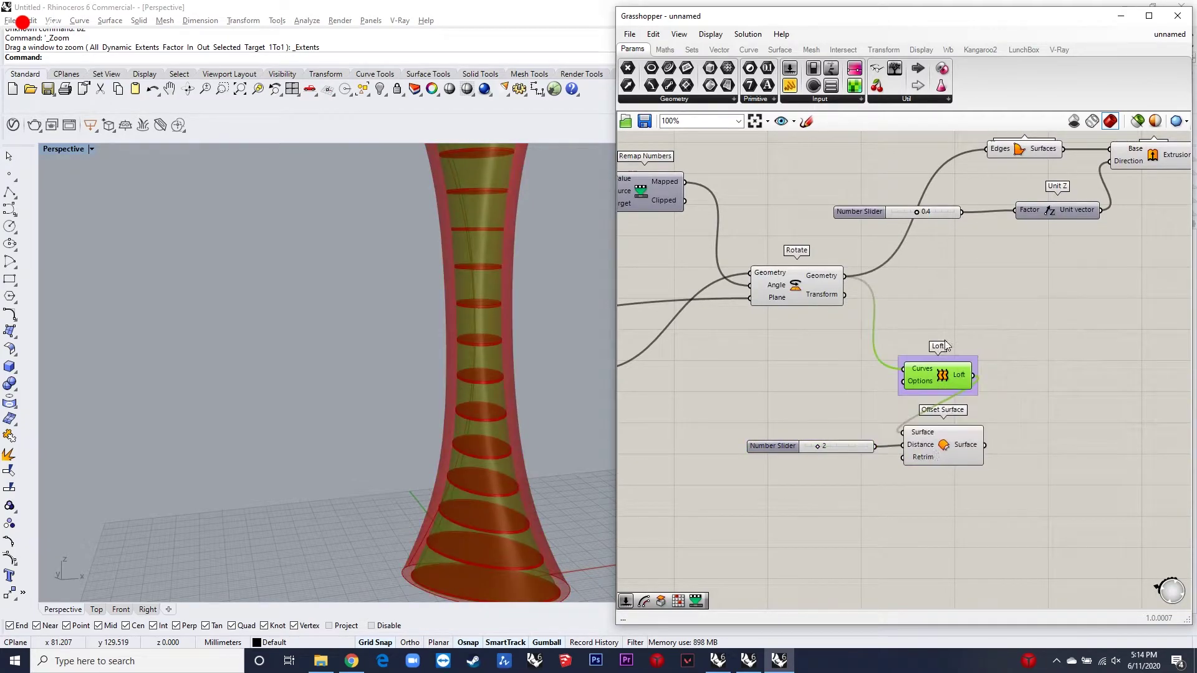
click(935, 443)
middle_click(935, 444)
scroll(929, 399, down, 2)
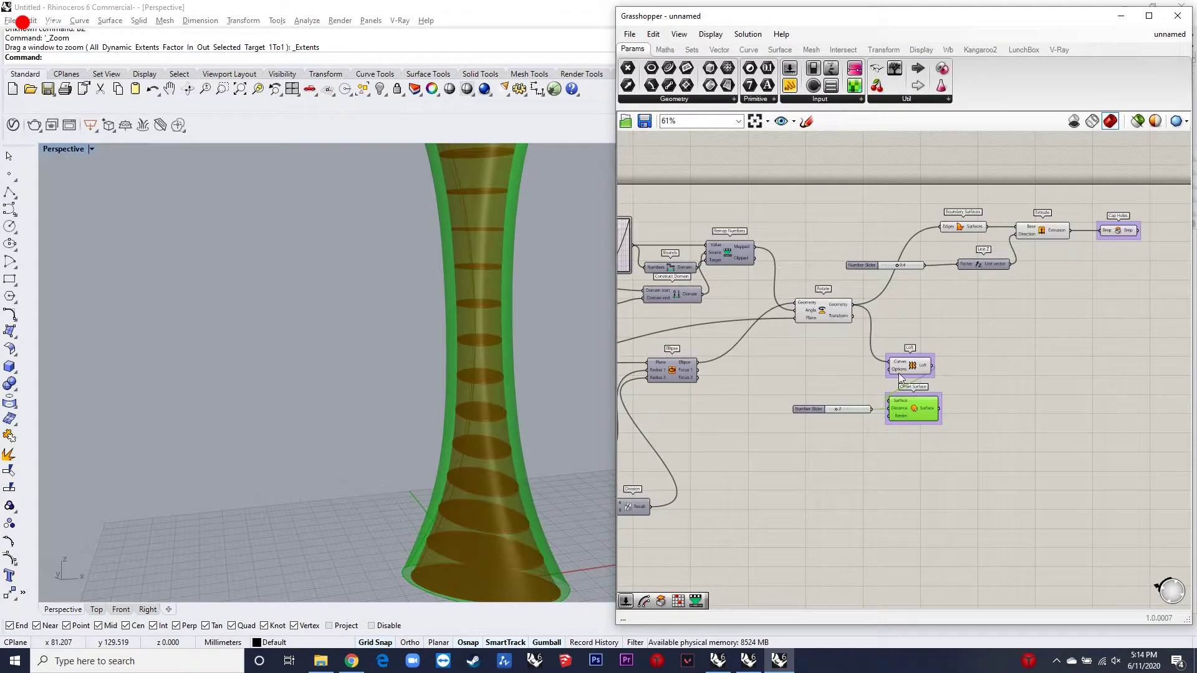
scroll(966, 393, up, 2)
click(1004, 374)
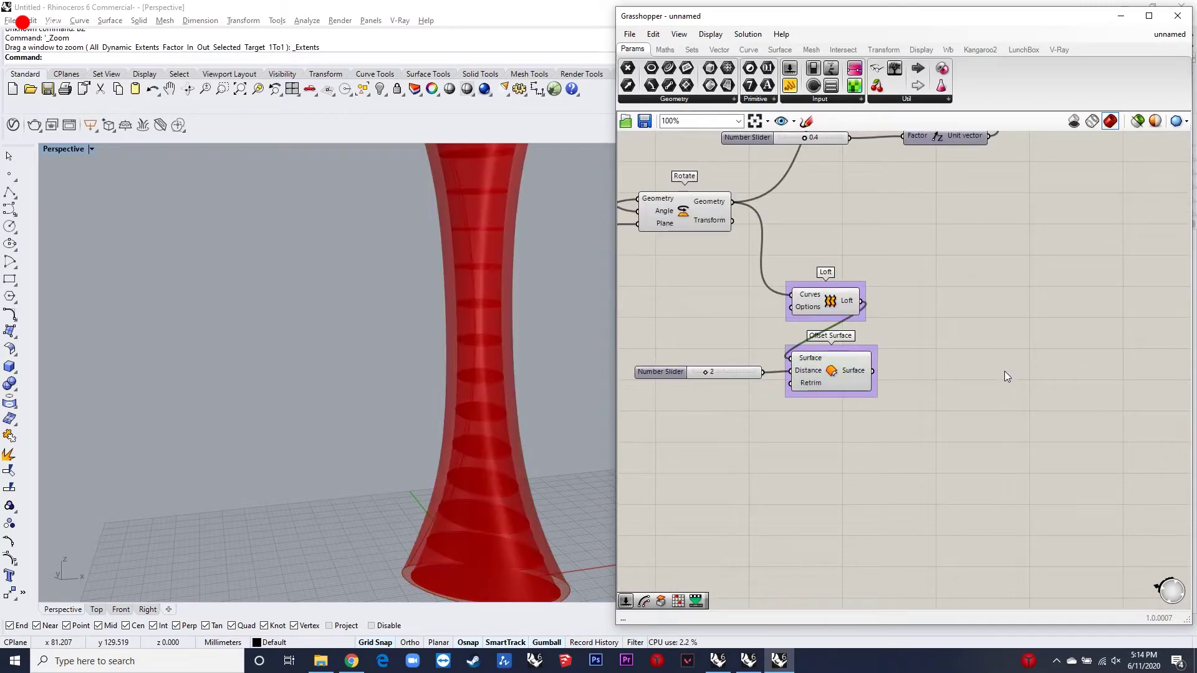
double_click(1005, 371)
text(boundary)
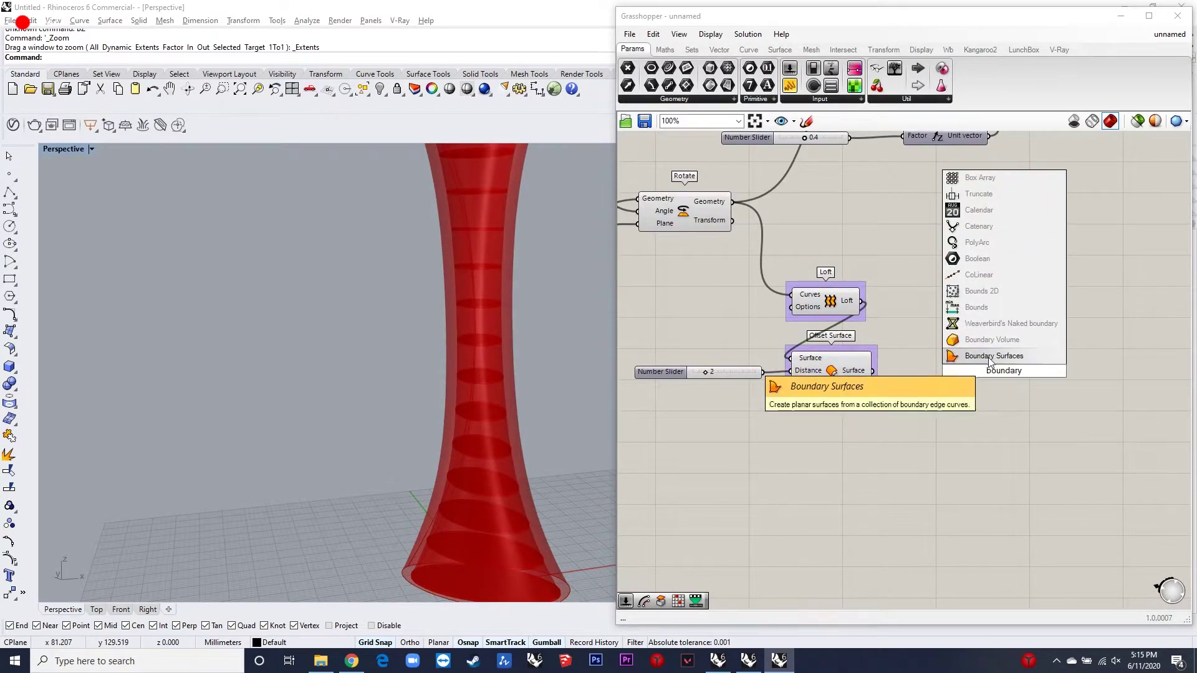
click(994, 356)
drag(992, 371, 972, 305)
drag(885, 305, 960, 305)
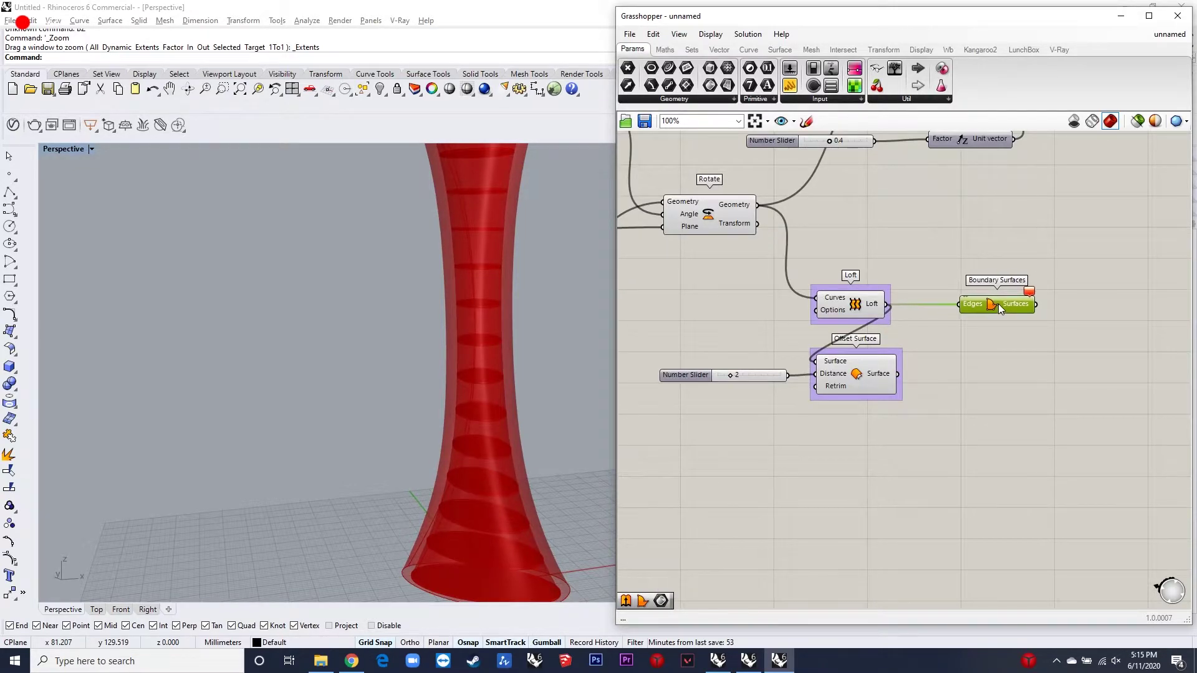
scroll(997, 304, up, 2)
key(Delete)
- Add a Dimensions component beside Loft and connect the Loft output to its Surface input
double_click(988, 313)
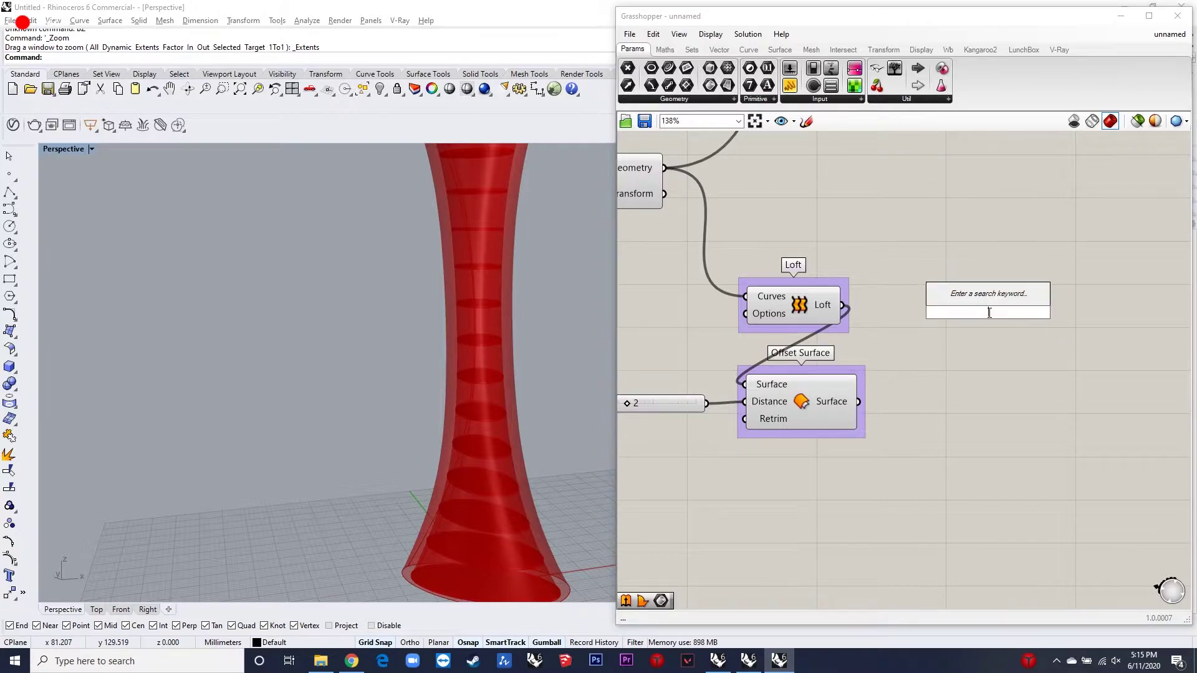
text(dimesnions)
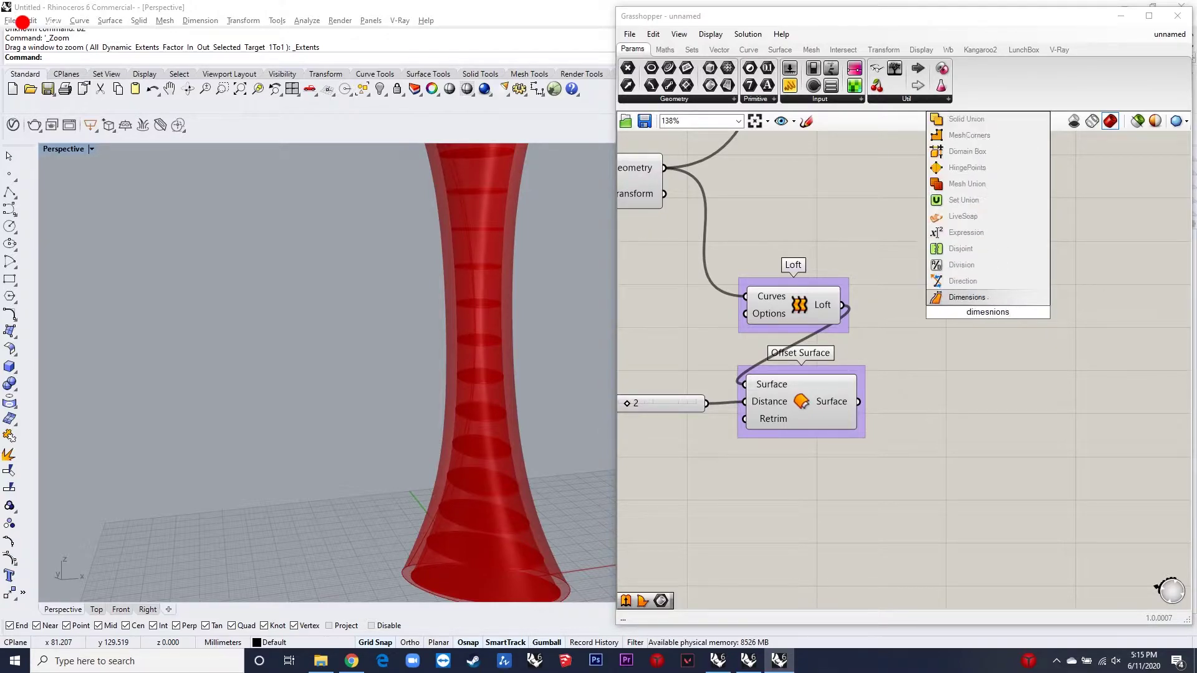
click(966, 265)
scroll(829, 297, up, 3)
drag(856, 306, 987, 319)
scroll(929, 293, down, 6)
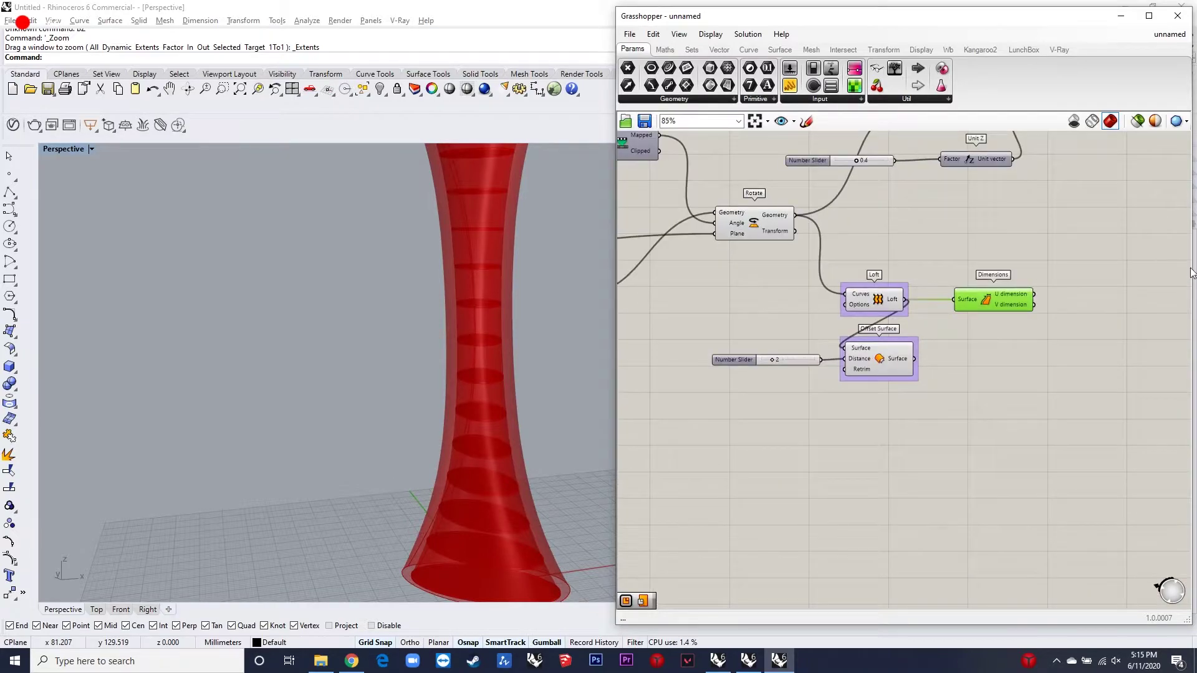
- Add a Plane Surface component and connect the U dimension to X Size and the V dimension to Y Size
scroll(1037, 265, up, 4)
click(1033, 294)
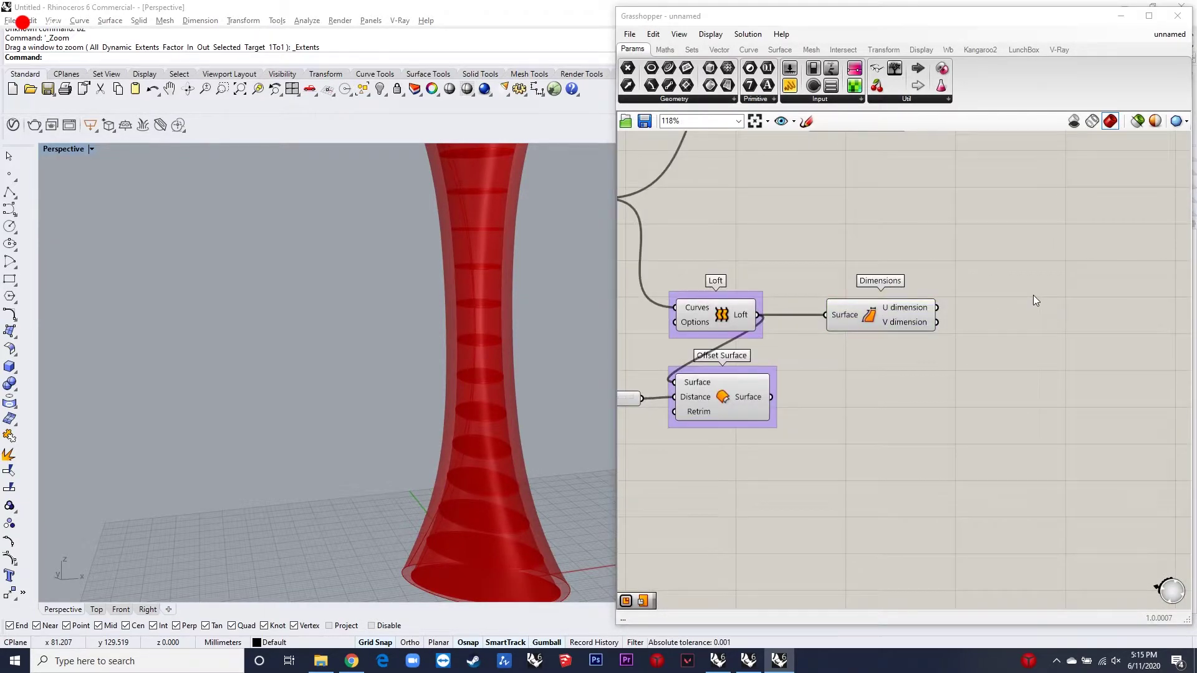
double_click(1033, 294)
text(planar surface)
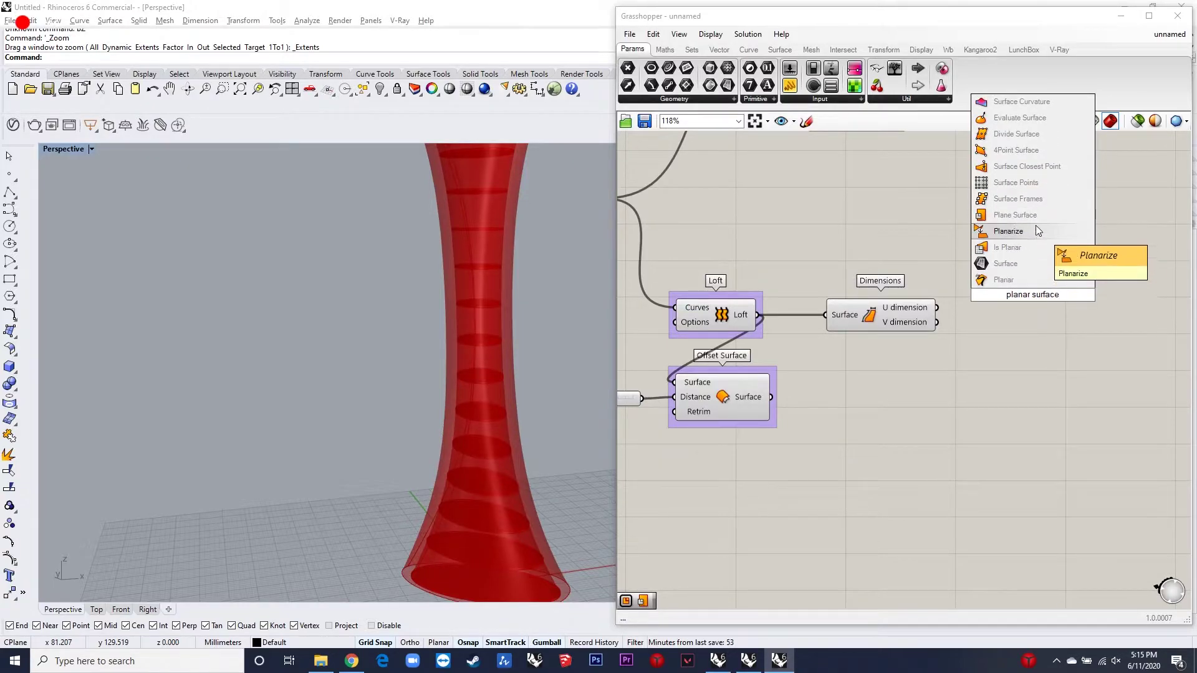
click(1015, 214)
drag(937, 307, 992, 296)
drag(992, 310, 937, 322)
drag(1033, 297, 1035, 309)
- Switch to the four-viewport layout and examine the new plane surface in the Top view
scroll(554, 357, down, 3)
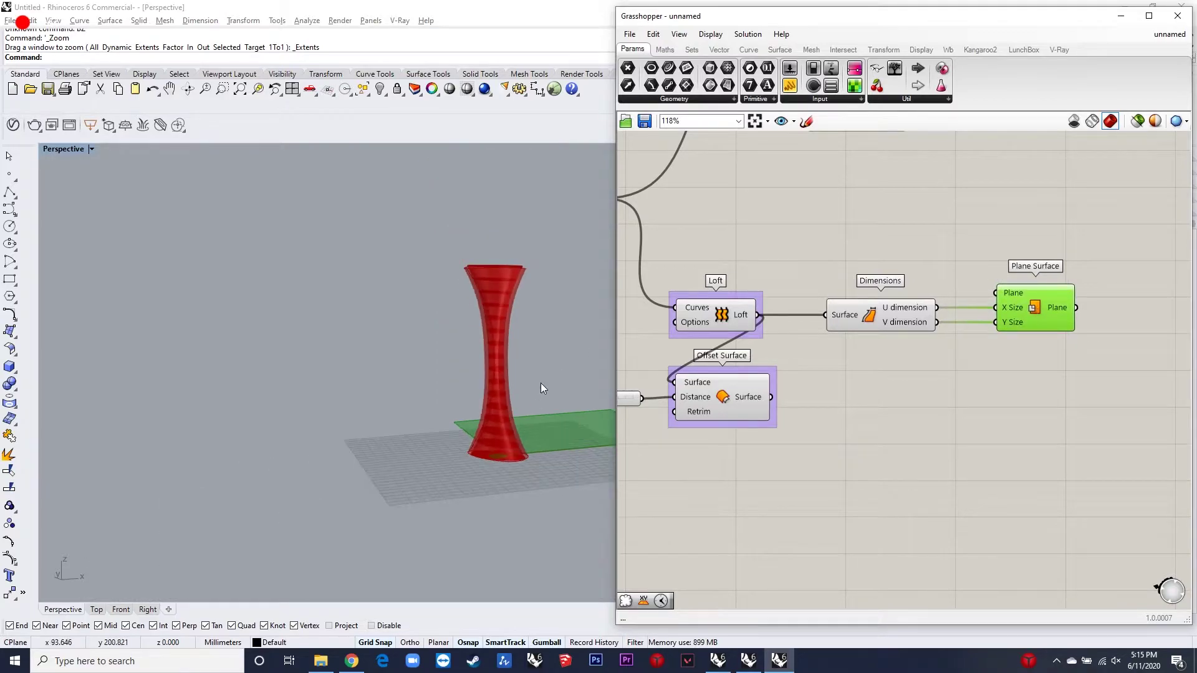
double_click(55, 148)
scroll(278, 218, down, 6)
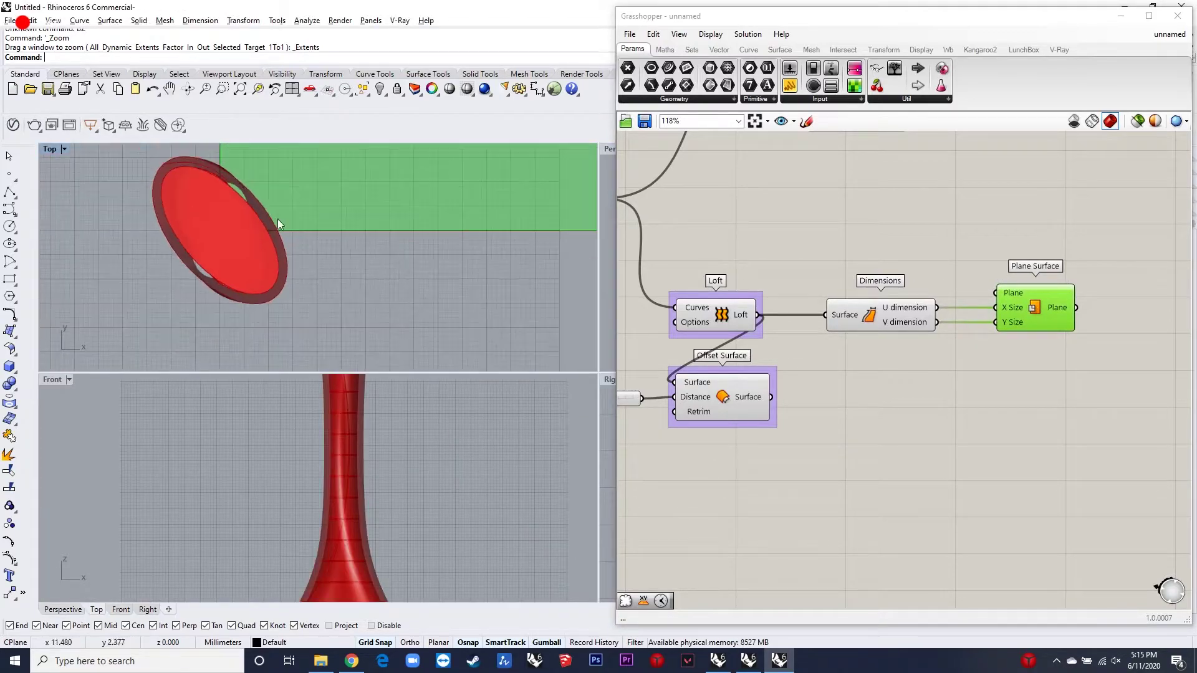
scroll(344, 284, up, 10)
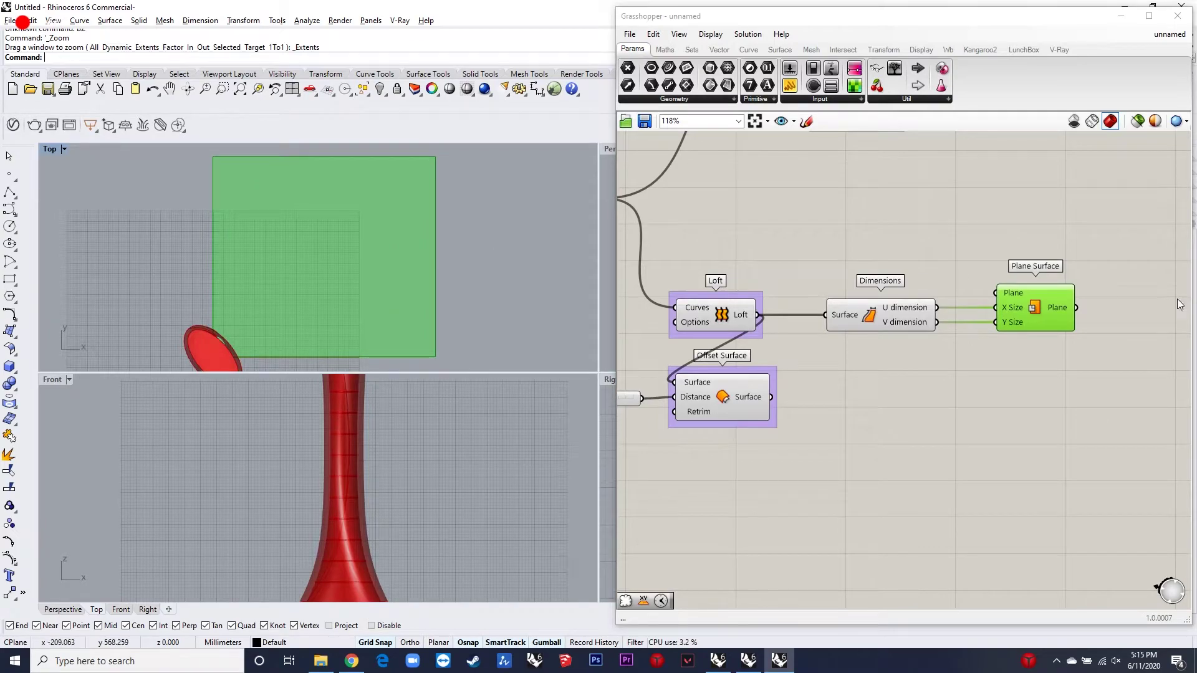
scroll(891, 267, down, 3)
scroll(1120, 376, up, 3)
- Add a Populate Geometry component and connect the Plane Surface output to its Geometry input
click(1004, 289)
double_click(1004, 286)
text(p)
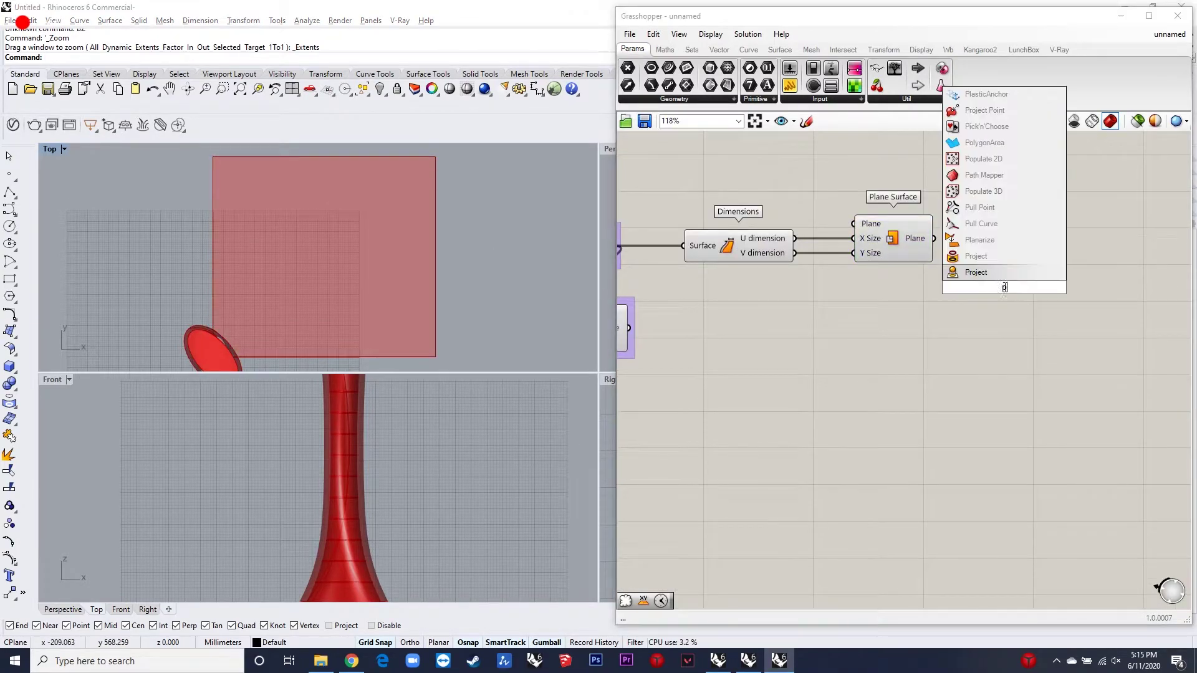
text(opulategeometry)
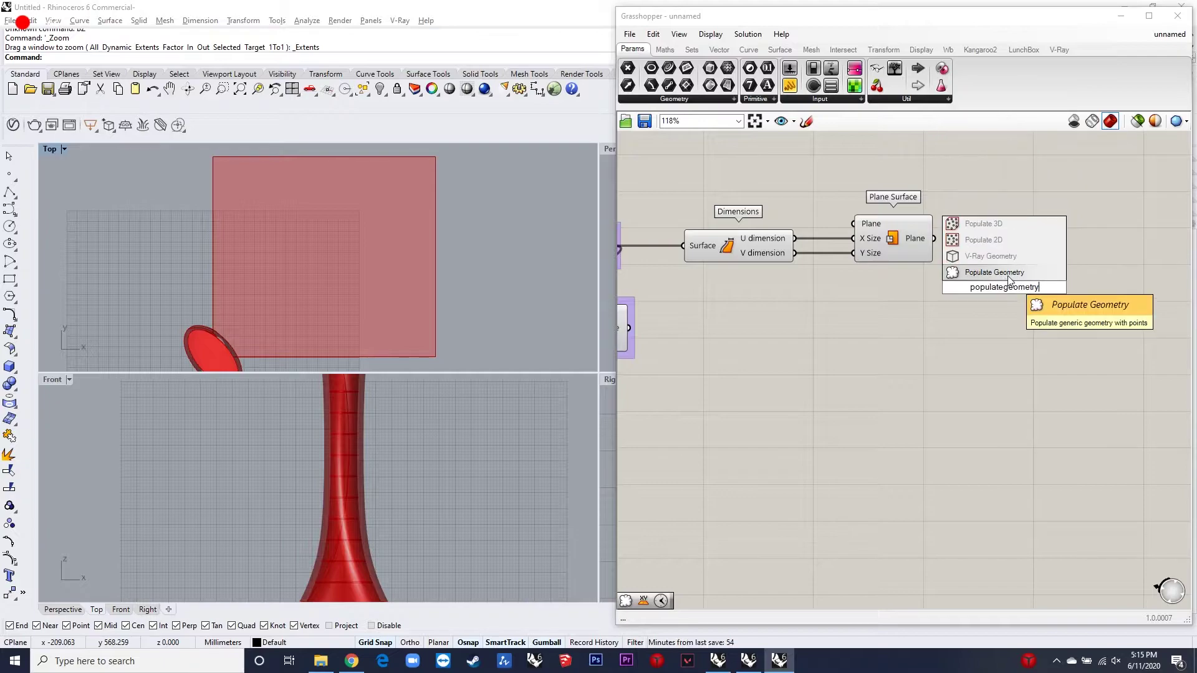
click(991, 271)
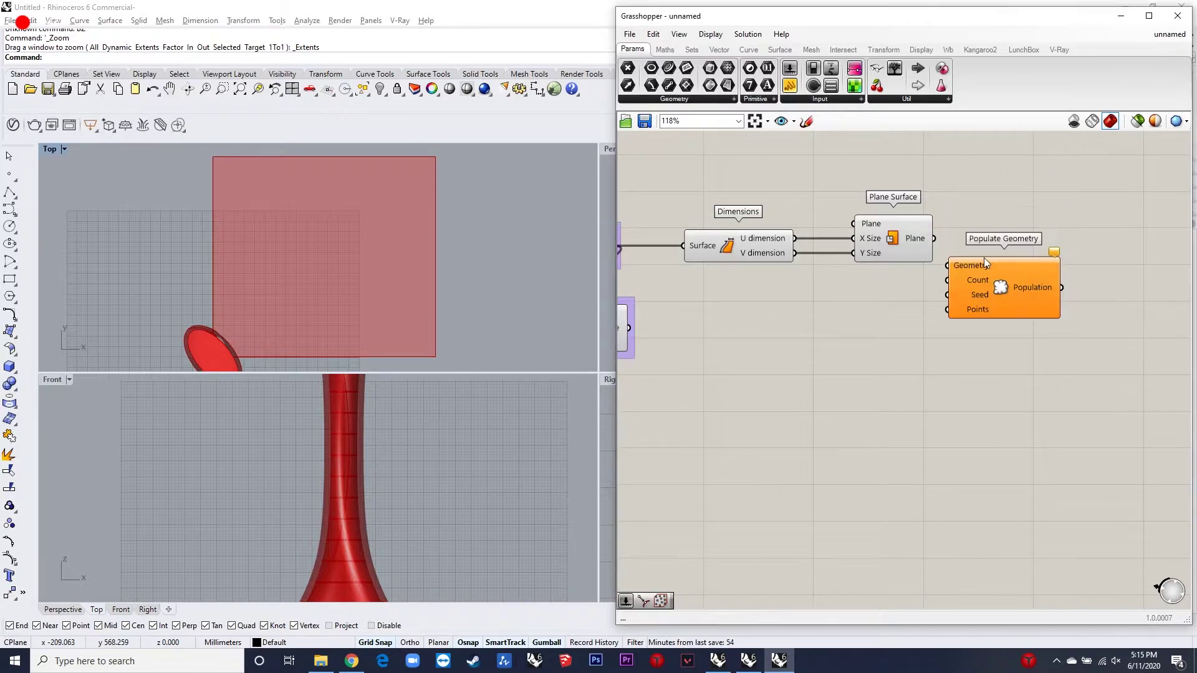
scroll(984, 256, up, 3)
drag(905, 229, 1031, 297)
scroll(1029, 308, down, 3)
click(899, 342)
double_click(899, 342)
text(65)
key(Return)
scroll(920, 337, up, 3)
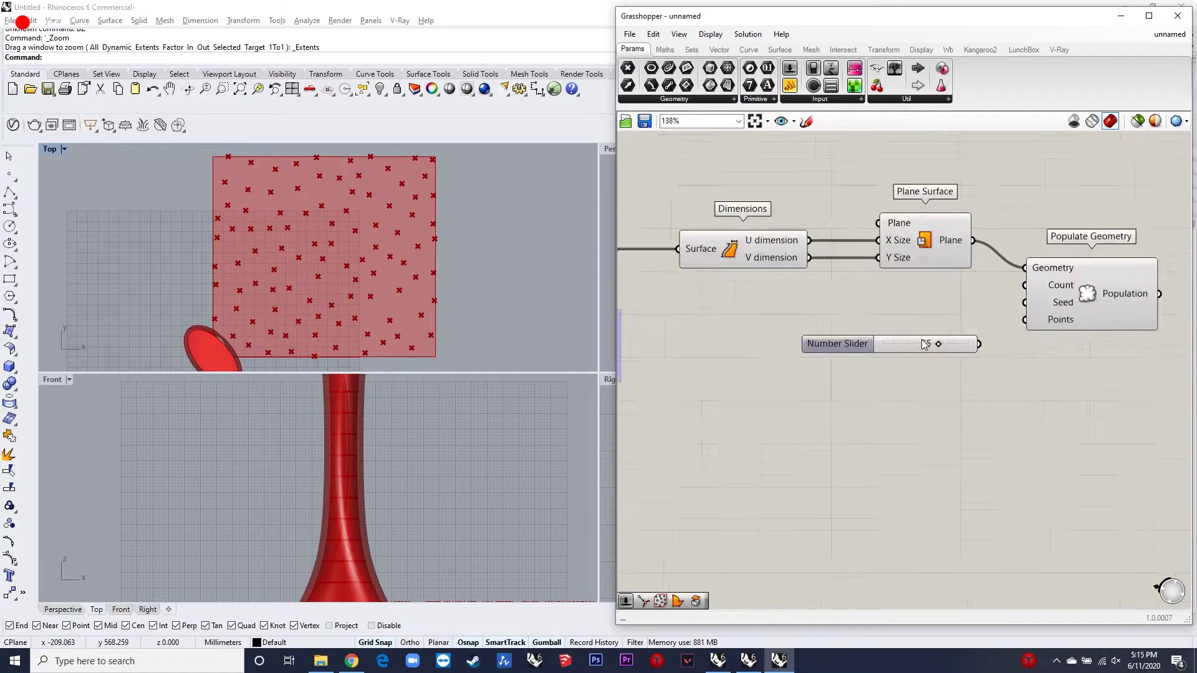
drag(900, 342, 881, 335)
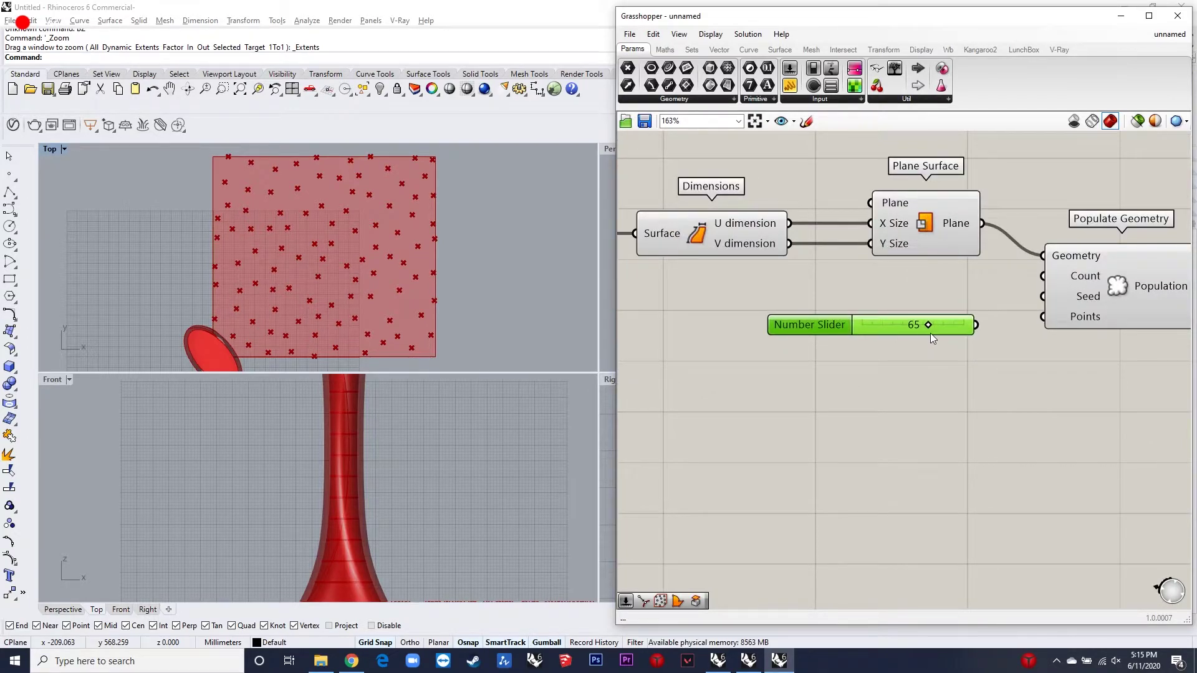
key(Delete)
- Add a number slider set to 130 and connect it to the Count input of Populate Geometry
double_click(915, 325)
text(130)
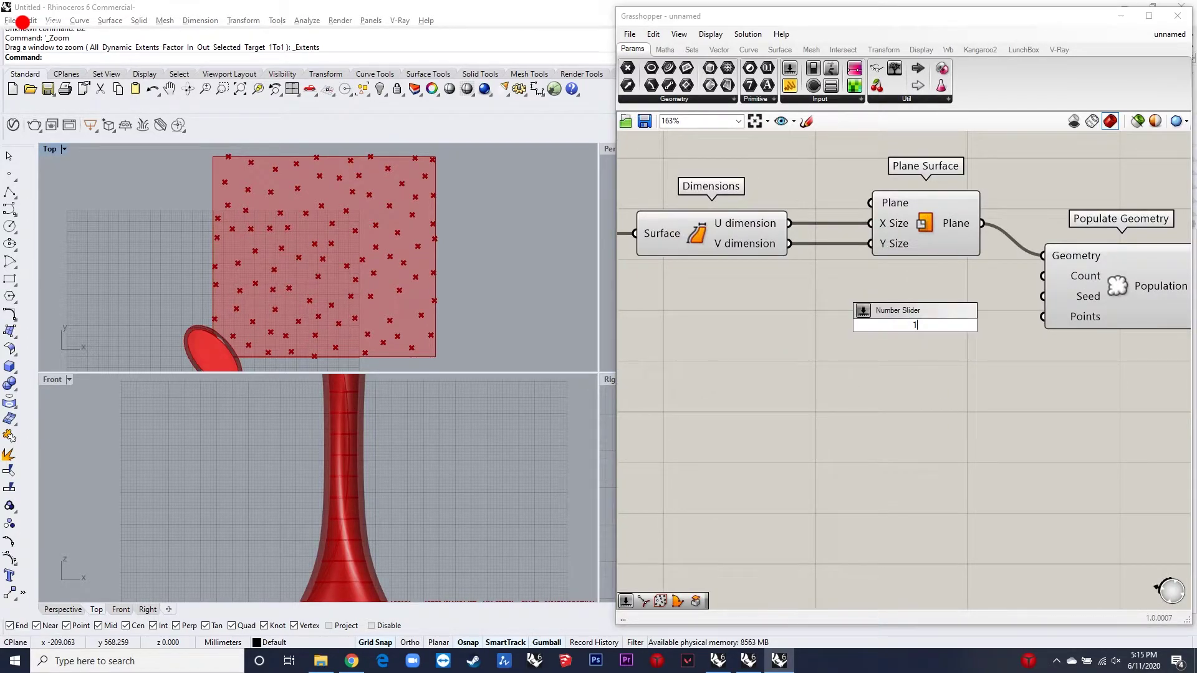
key(Return)
drag(984, 306, 963, 287)
- Add a number slider set to 5, connect it to Populate Geometry's Seed input and align it under the 130 slider
double_click(889, 342)
text(5)
key(Return)
drag(951, 339, 1044, 299)
drag(979, 364, 956, 284)
drag(955, 284, 938, 294)
scroll(922, 287, down, 3)
drag(1017, 292, 1021, 304)
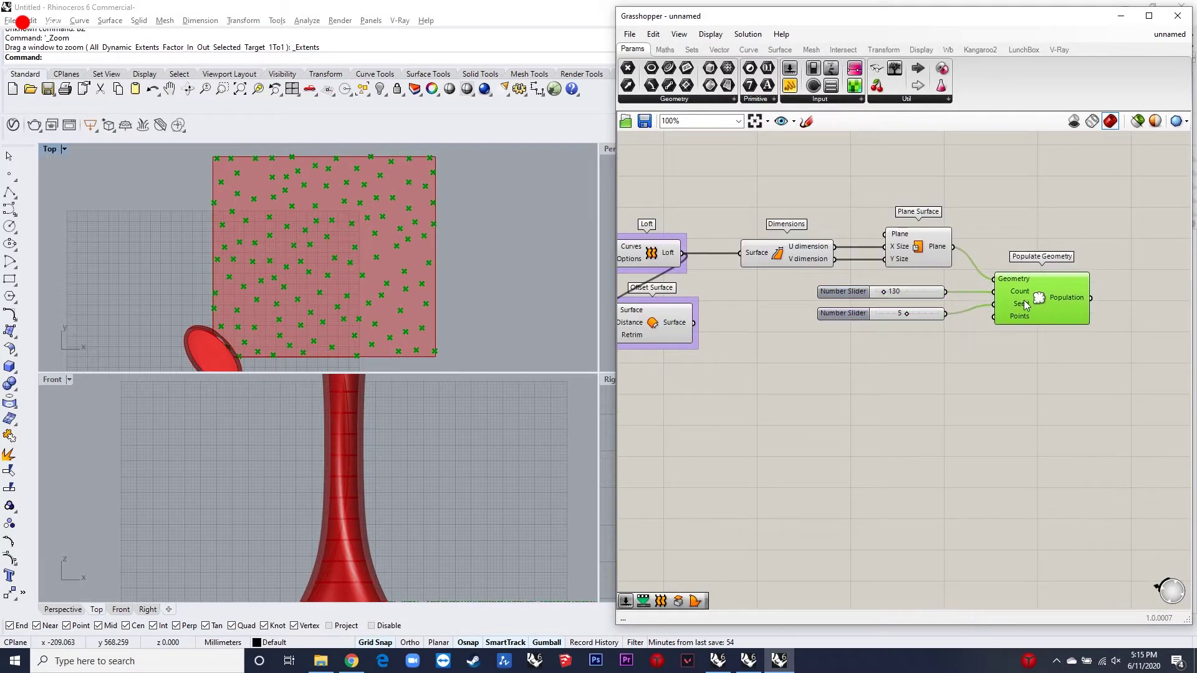
- Add a Voronoi component, connecting the population to its Points input and the plane surface to its Boundary input
right_drag(1146, 294, 1046, 287)
scroll(1045, 287, up, 1)
scroll(941, 304, down, 2)
double_click(1032, 254)
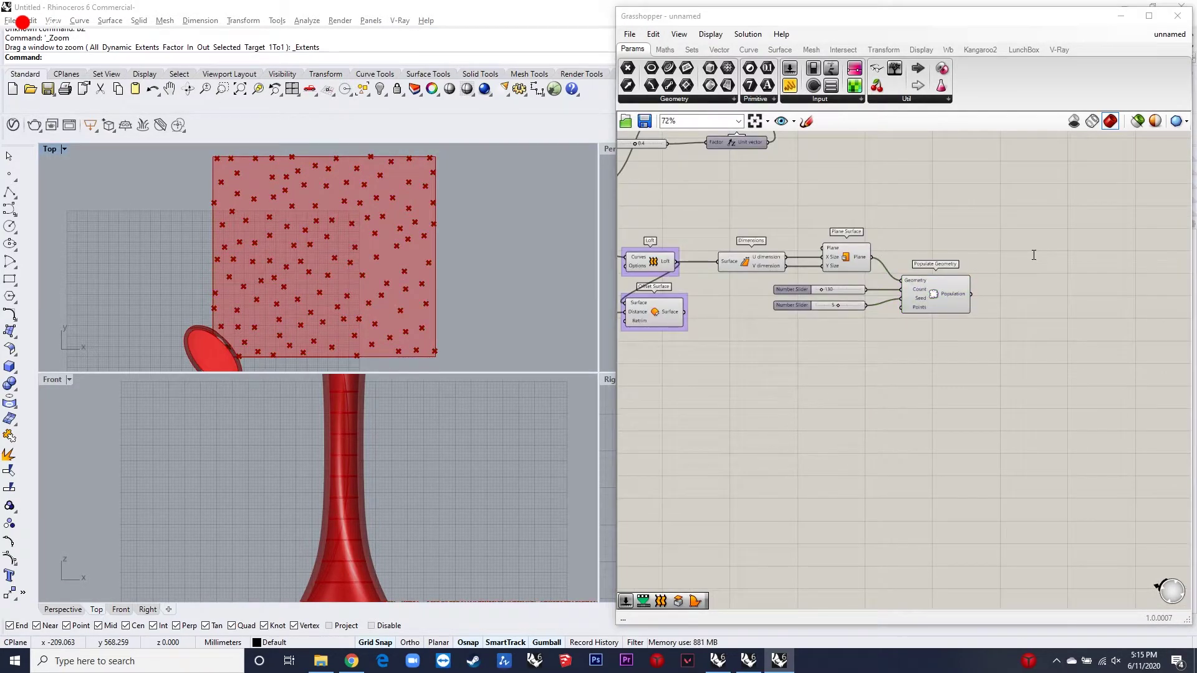
text(voronoi)
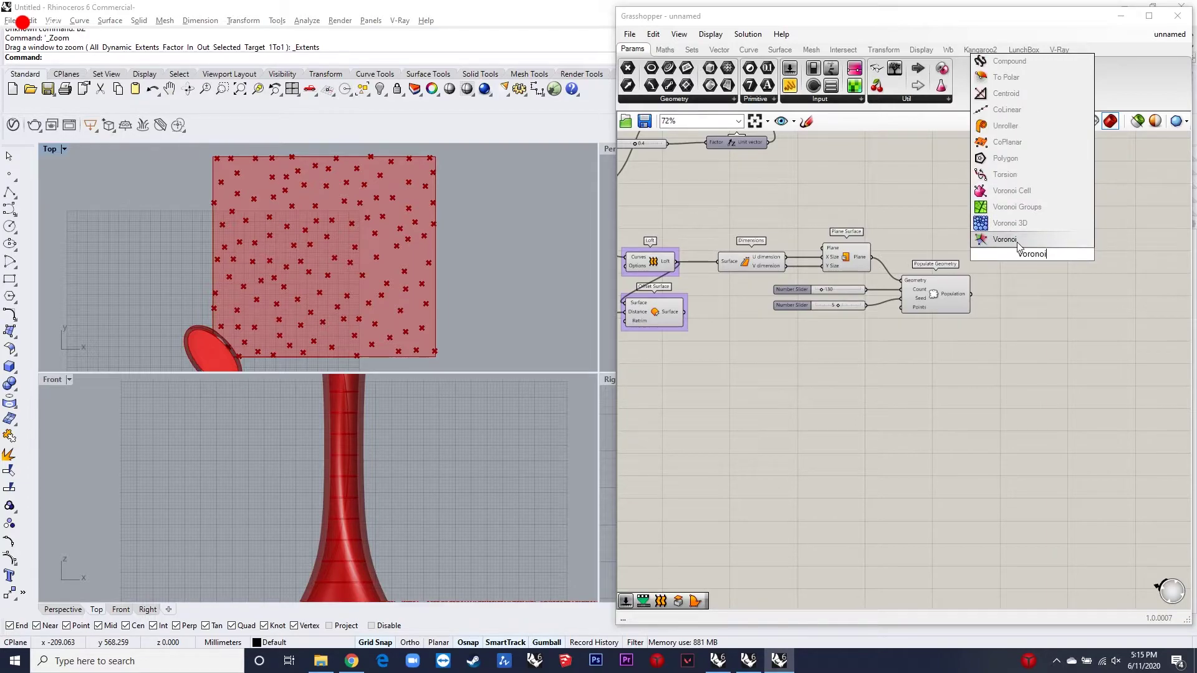
key(Return)
scroll(1014, 251, up, 2)
mouse_move(942, 320)
mouse_down()
mouse_move(997, 233)
mouse_move(780, 259)
mouse_up()
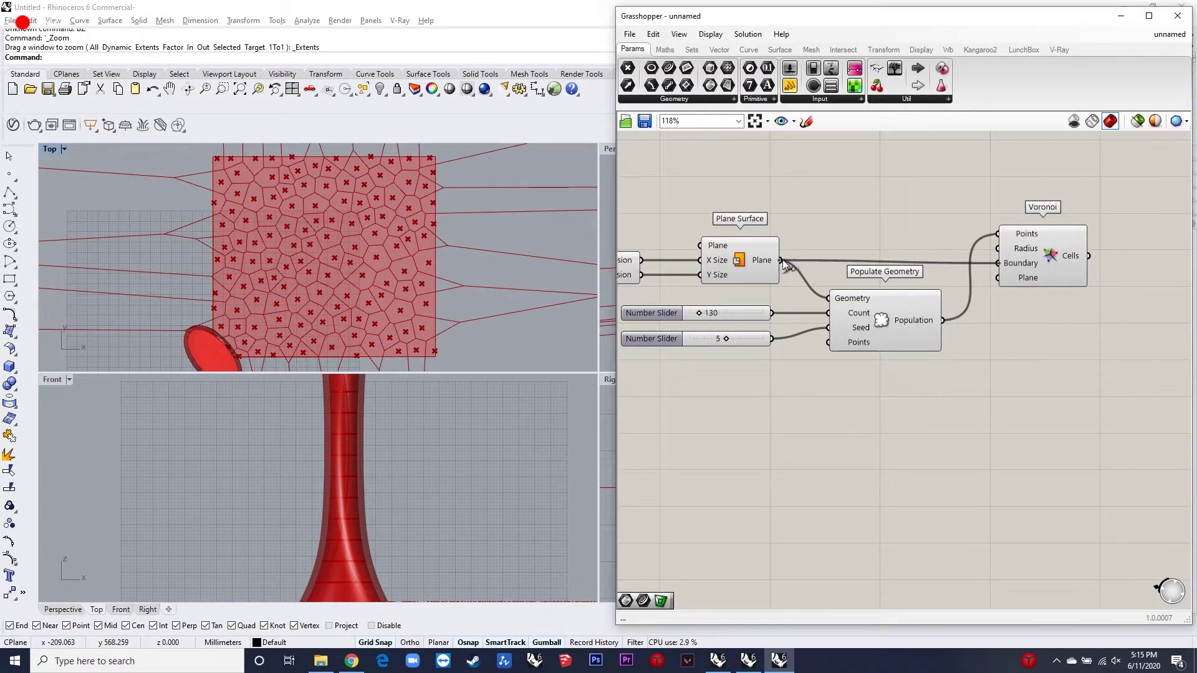
drag(1049, 256, 1046, 252)
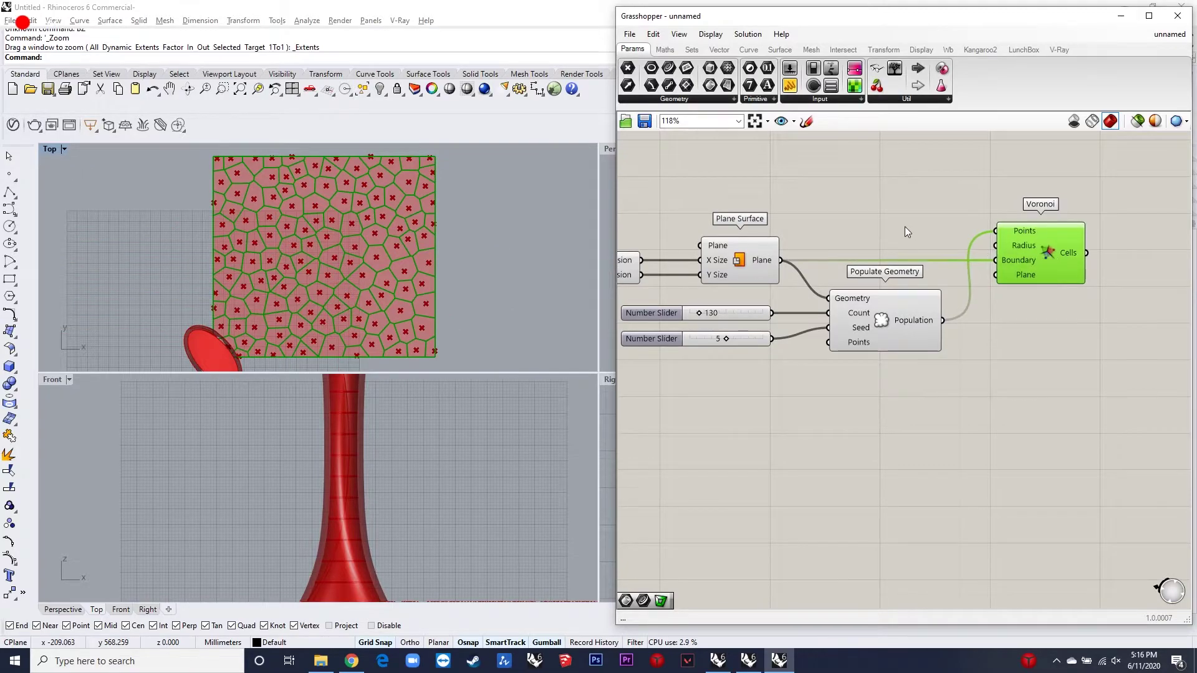
- Add a Weaverbird's Picture Frame component and connect the Voronoi Cells output to its Mesh/Polylines input
scroll(904, 226, down, 4)
scroll(1017, 242, up, 4)
scroll(955, 235, down, 1)
scroll(1050, 268, up, 3)
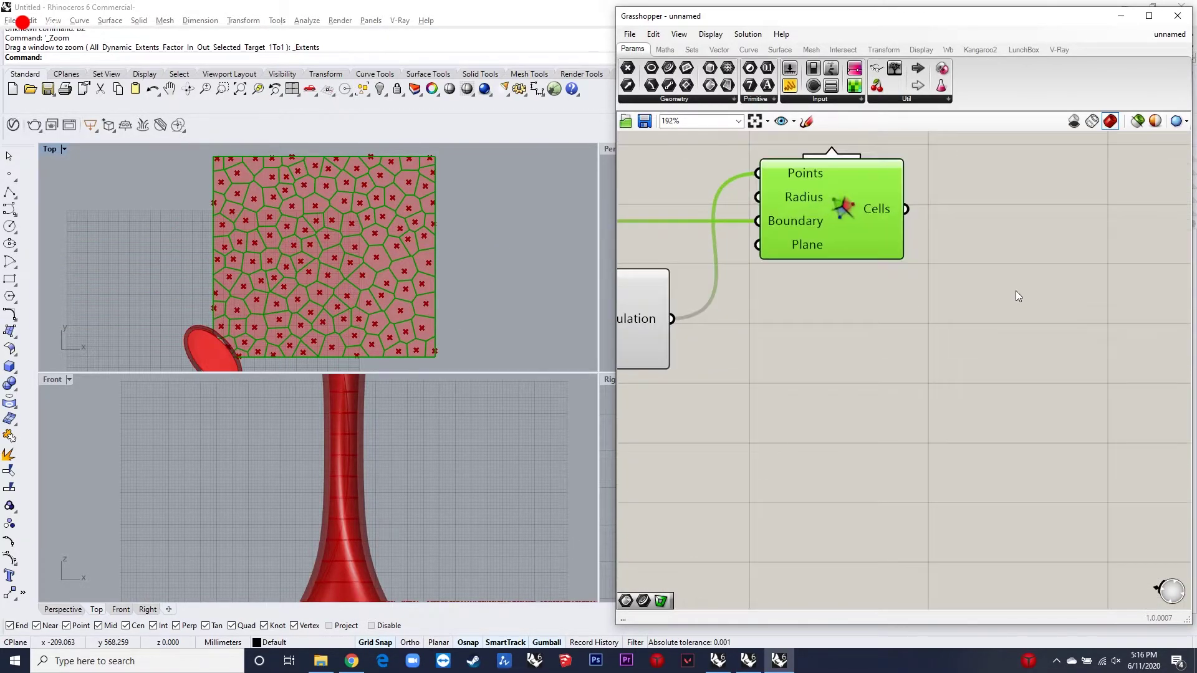
click(1015, 290)
double_click(1015, 289)
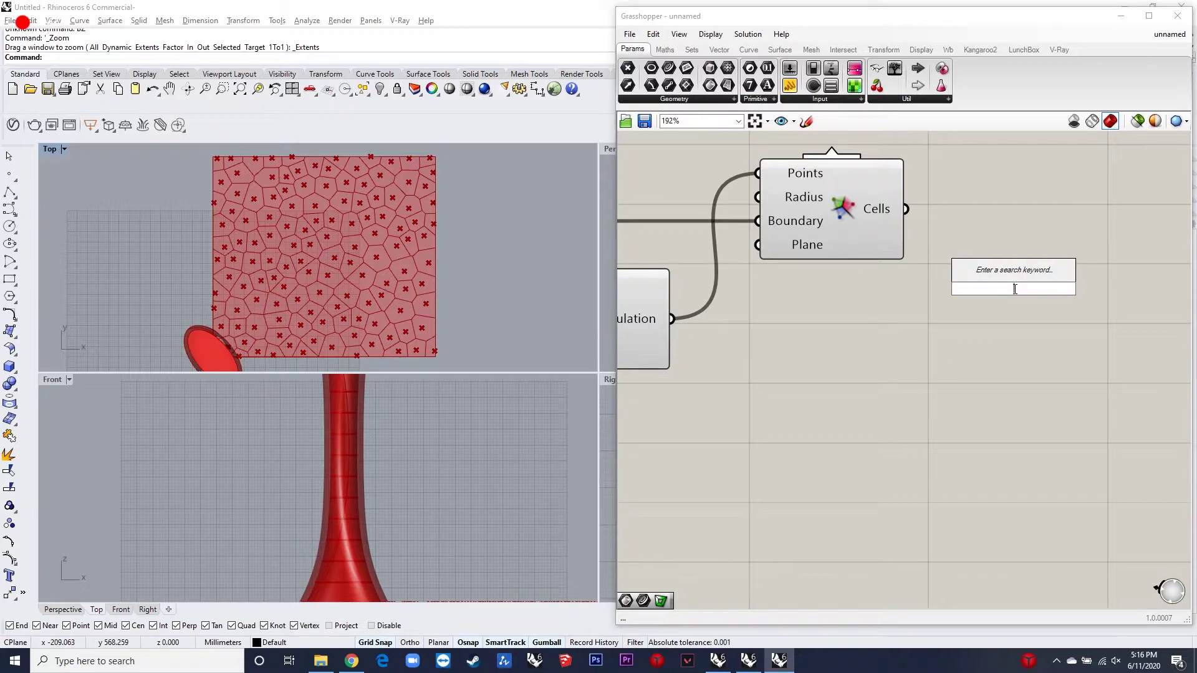
click(948, 49)
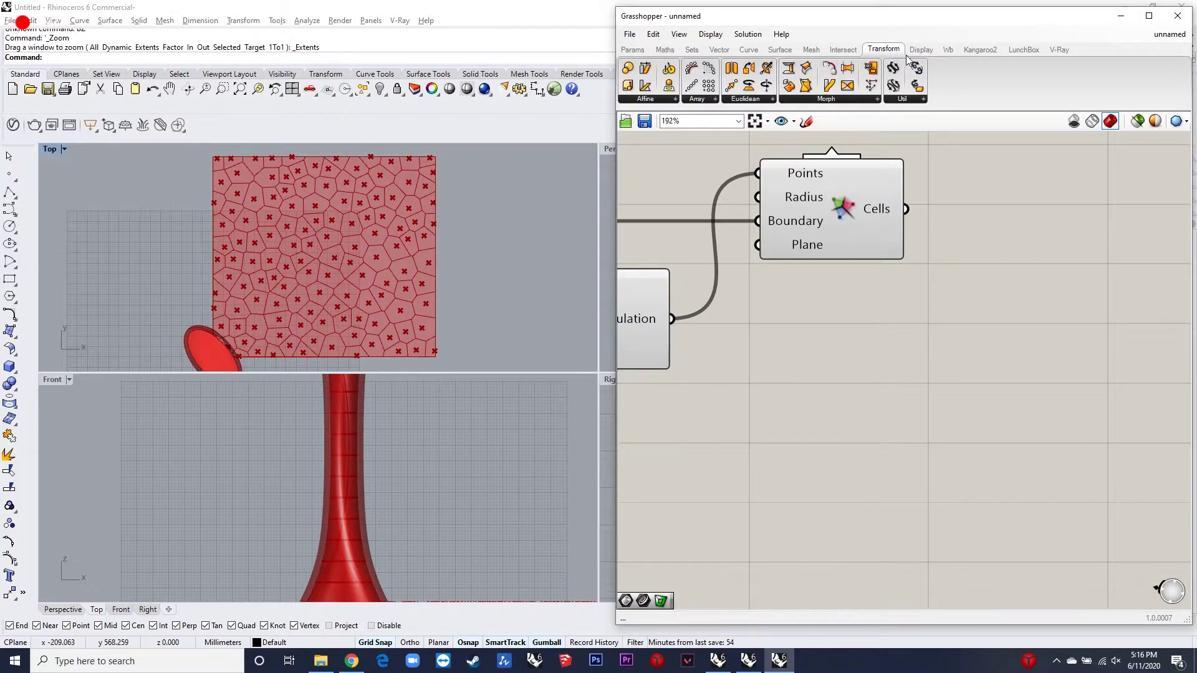
click(950, 99)
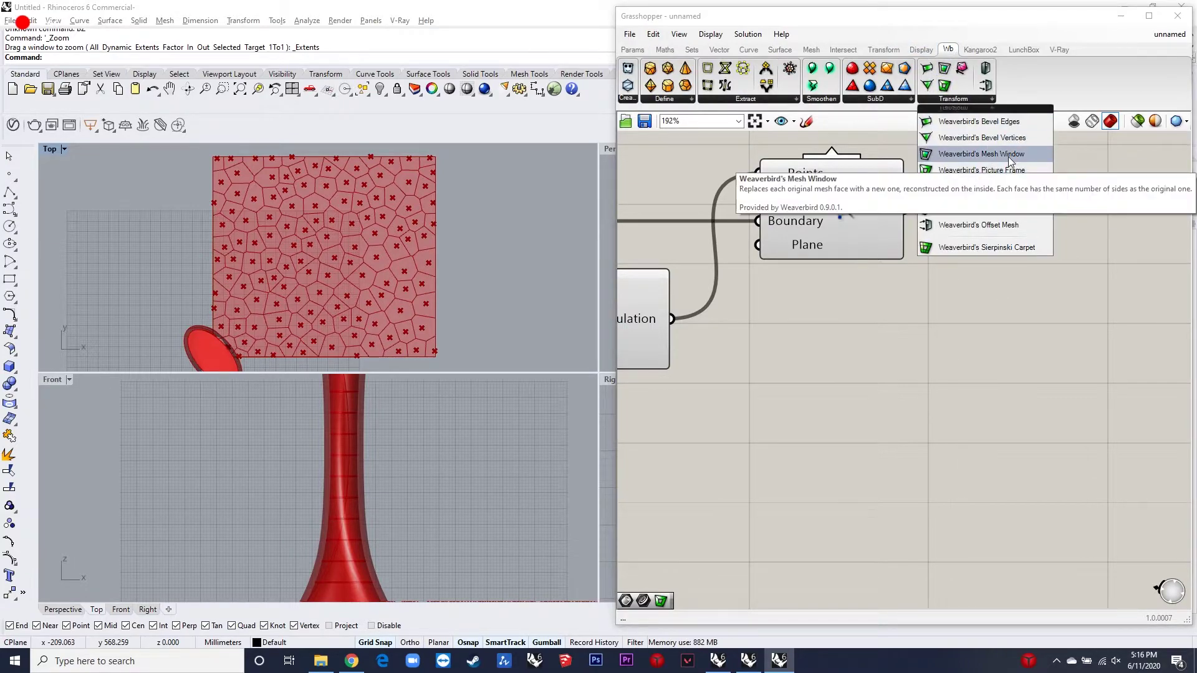
click(1014, 172)
click(1001, 260)
scroll(997, 260, down, 3)
drag(997, 261, 1027, 249)
scroll(359, 275, up, 6)
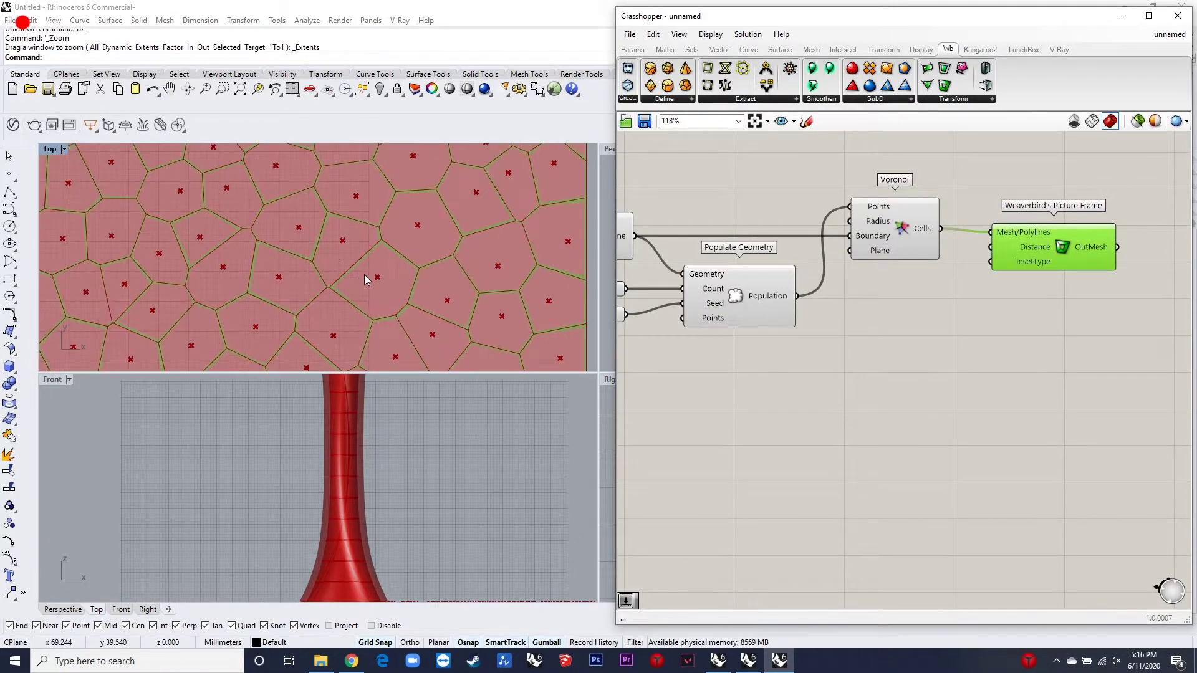
scroll(429, 291, down, 4)
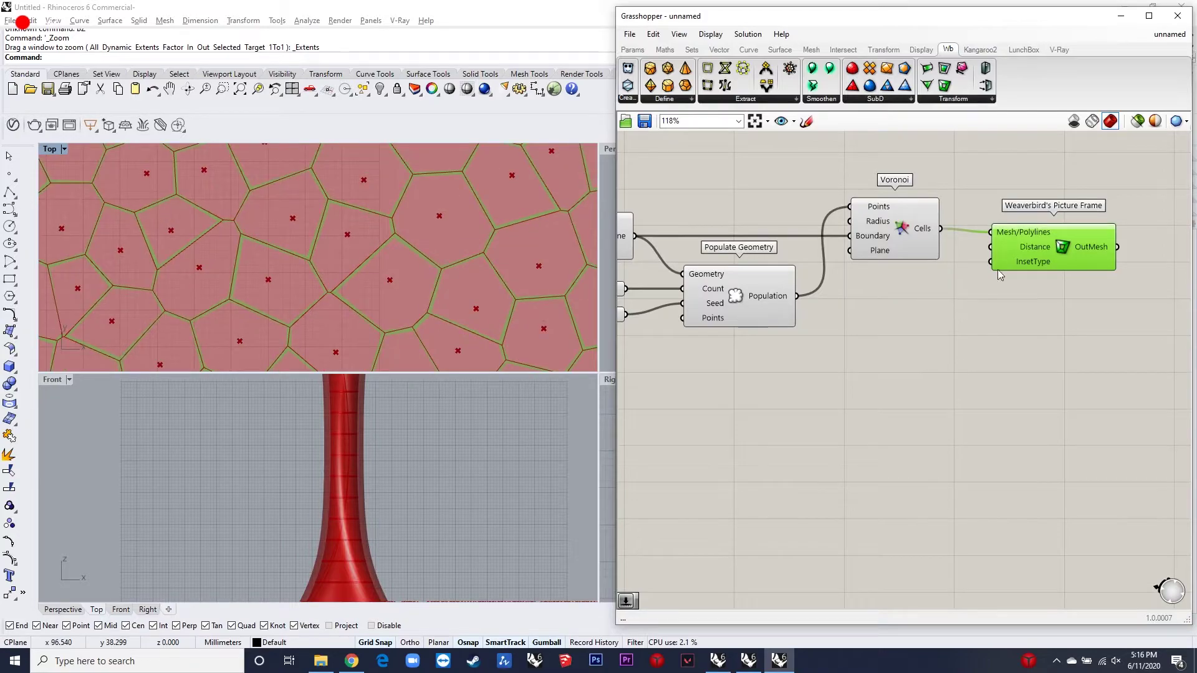
- Add a number slider, connect it to the Picture Frame's Distance input and set it to 11
scroll(991, 283, up, 1)
double_click(968, 365)
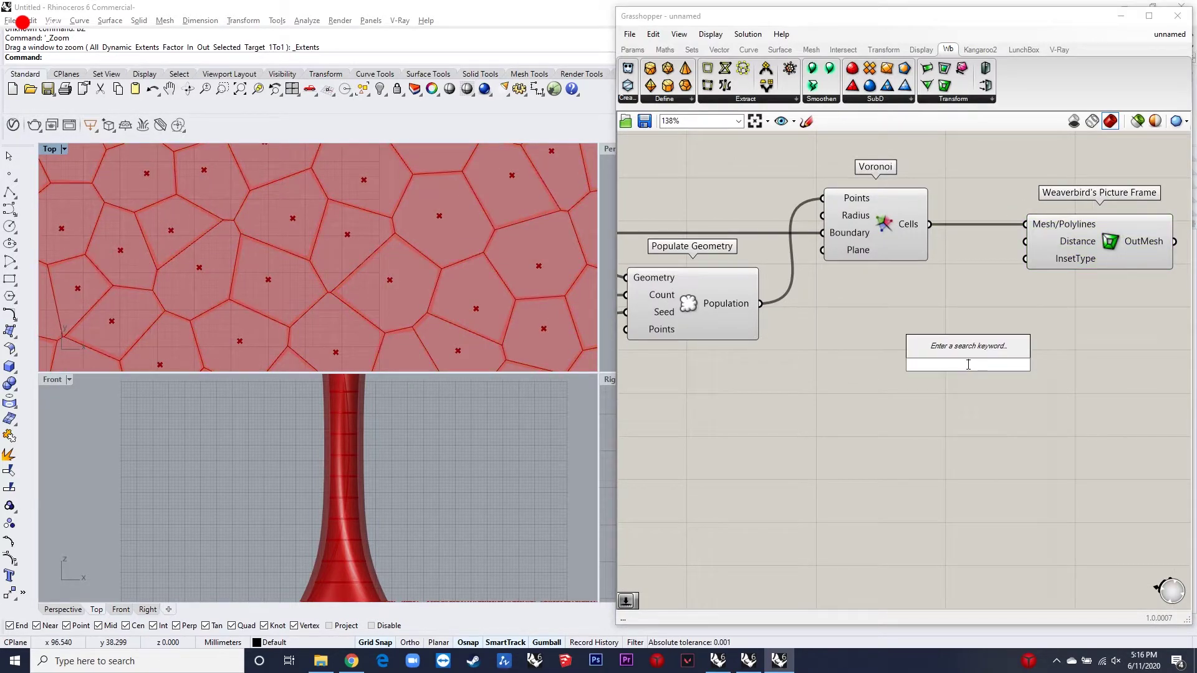
text(14)
key(Return)
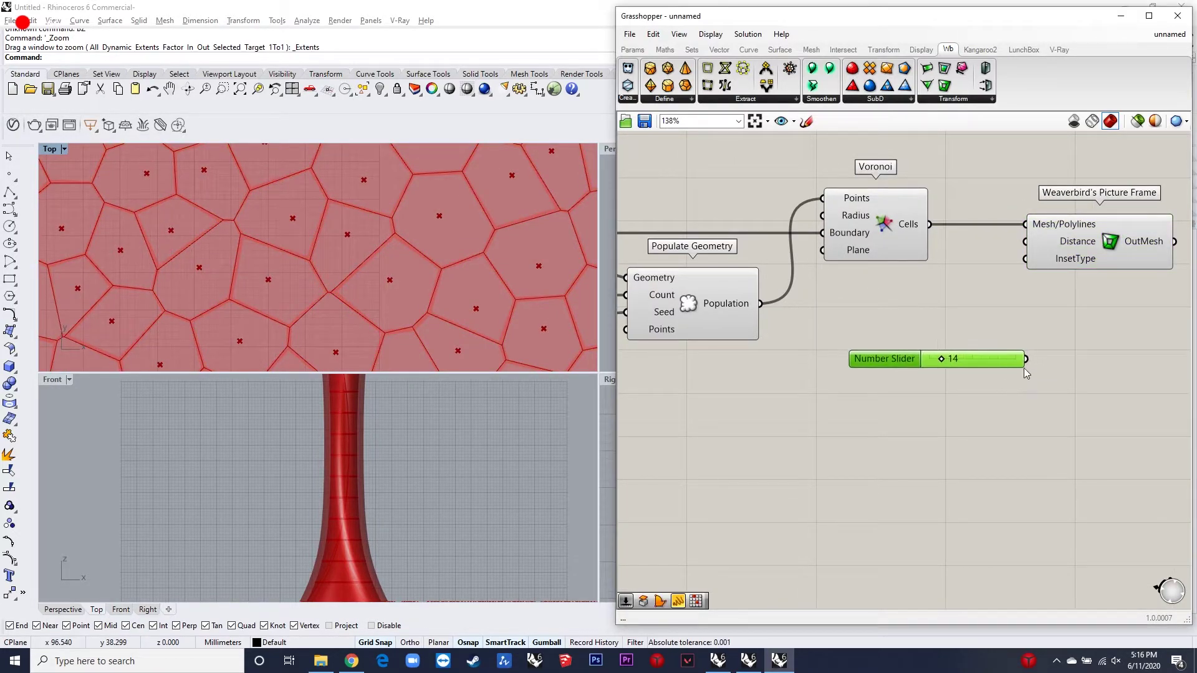
scroll(410, 269, up, 2)
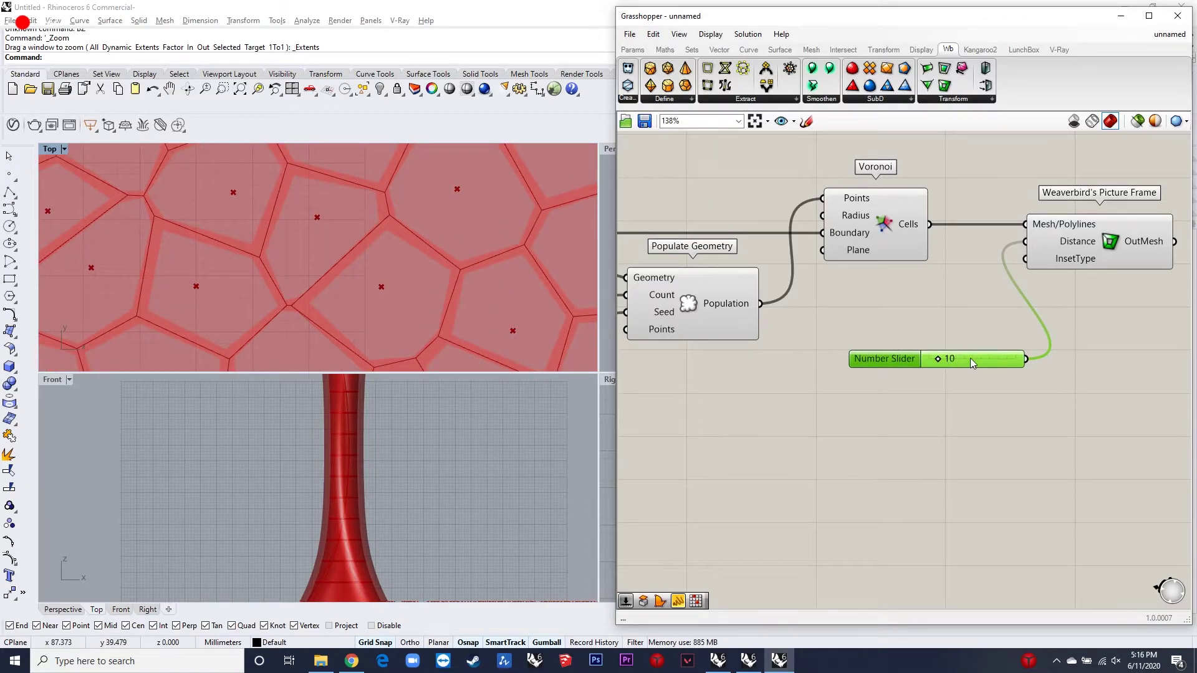
drag(934, 357, 981, 360)
right_drag(1086, 231, 1022, 257)
click(1025, 265)
- Add a Weaverbird's Mesh Thicken component and connect the Picture Frame's OutMesh to its Mesh/Curves input
scroll(1053, 274, down, 3)
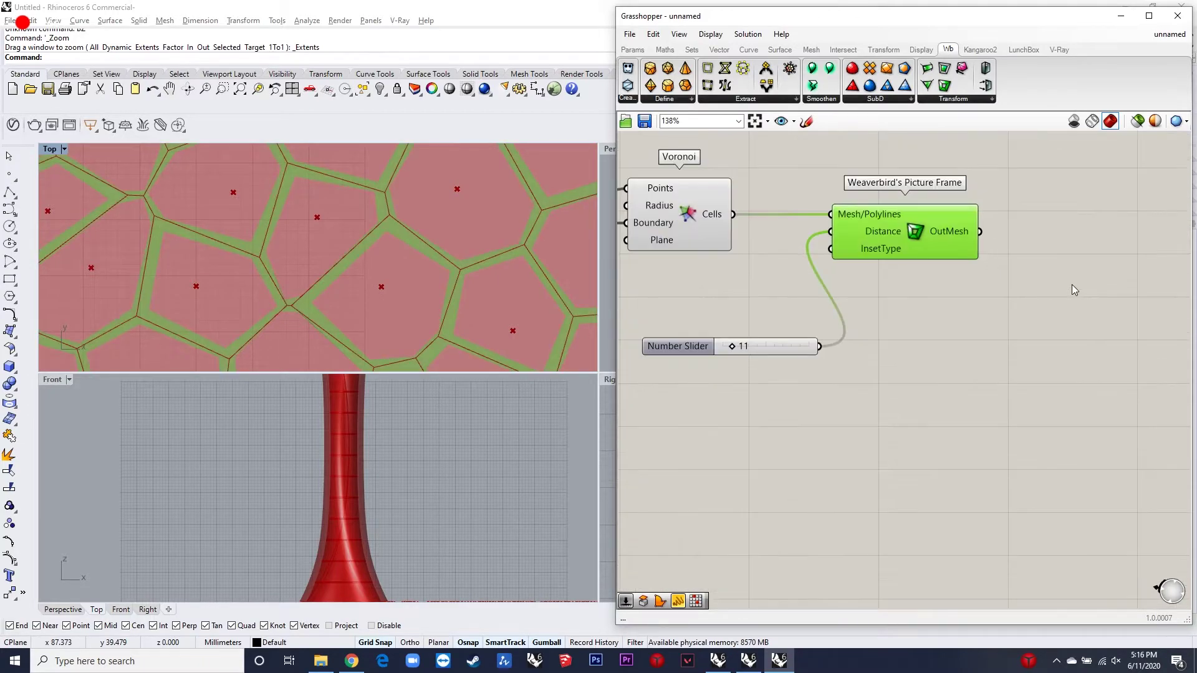
double_click(993, 242)
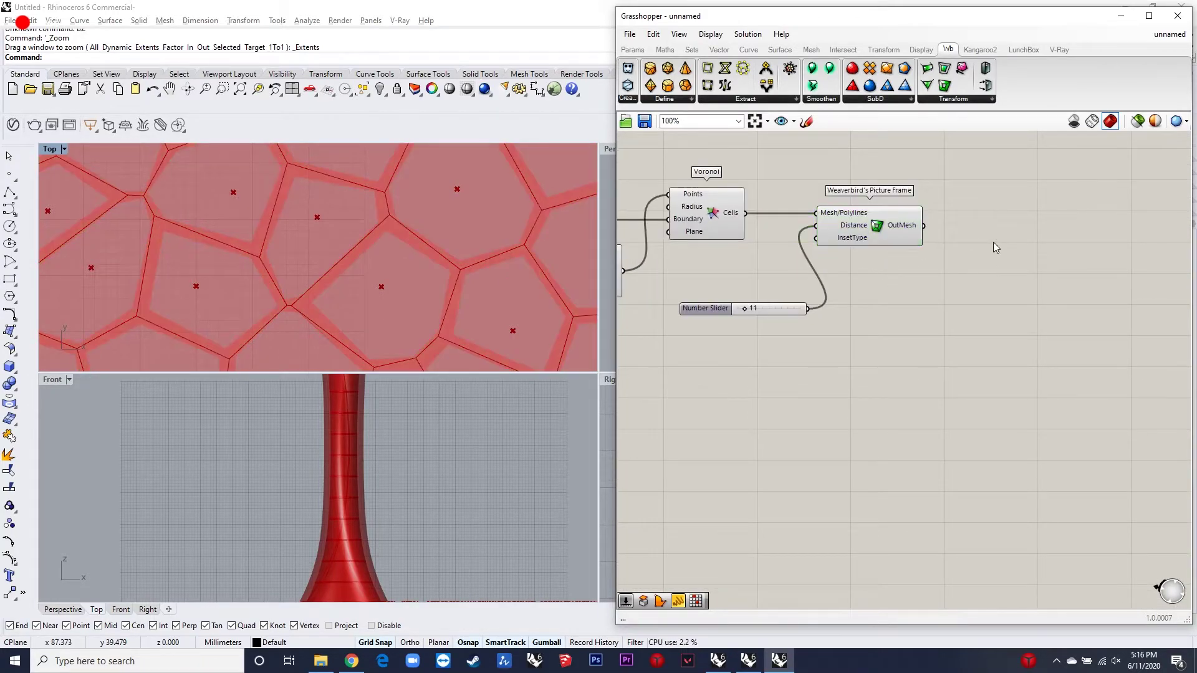
drag(1016, 319, 1005, 284)
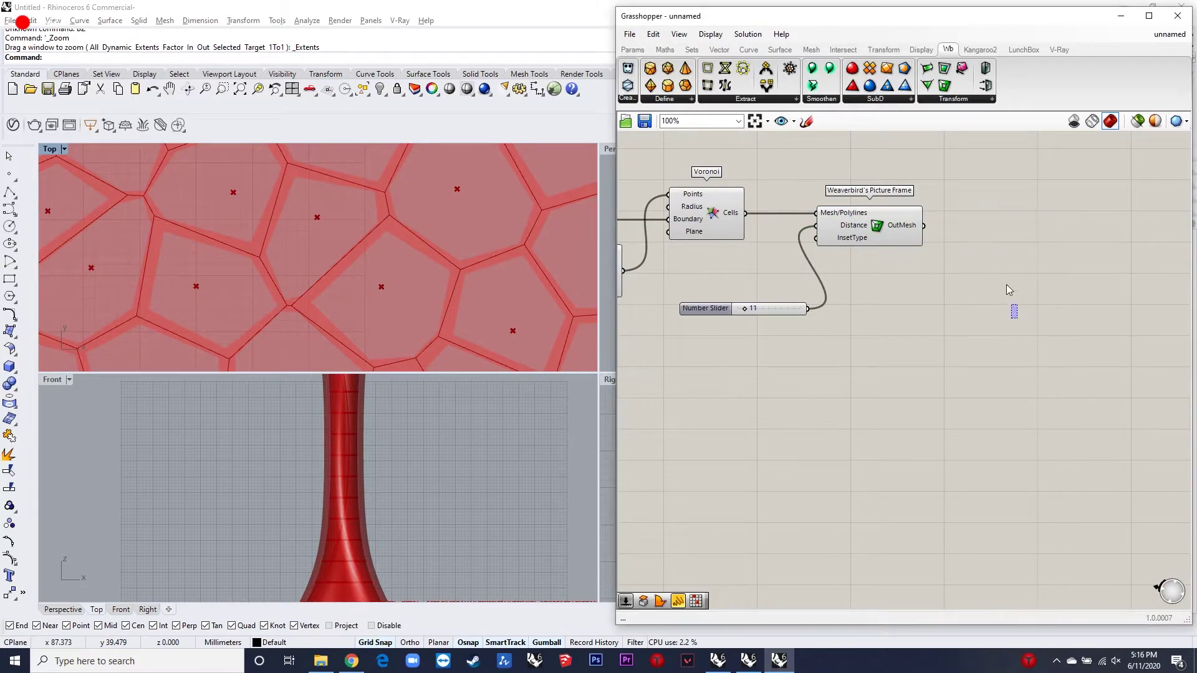
click(963, 100)
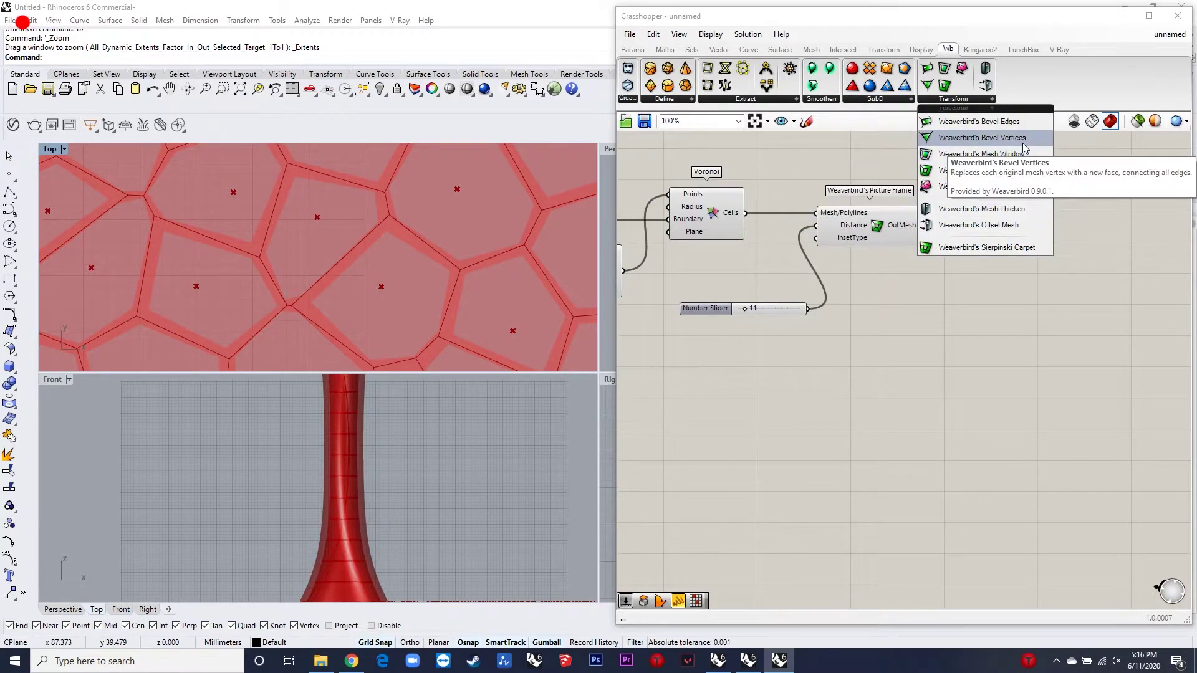
drag(1032, 190, 1031, 299)
scroll(1031, 299, up, 3)
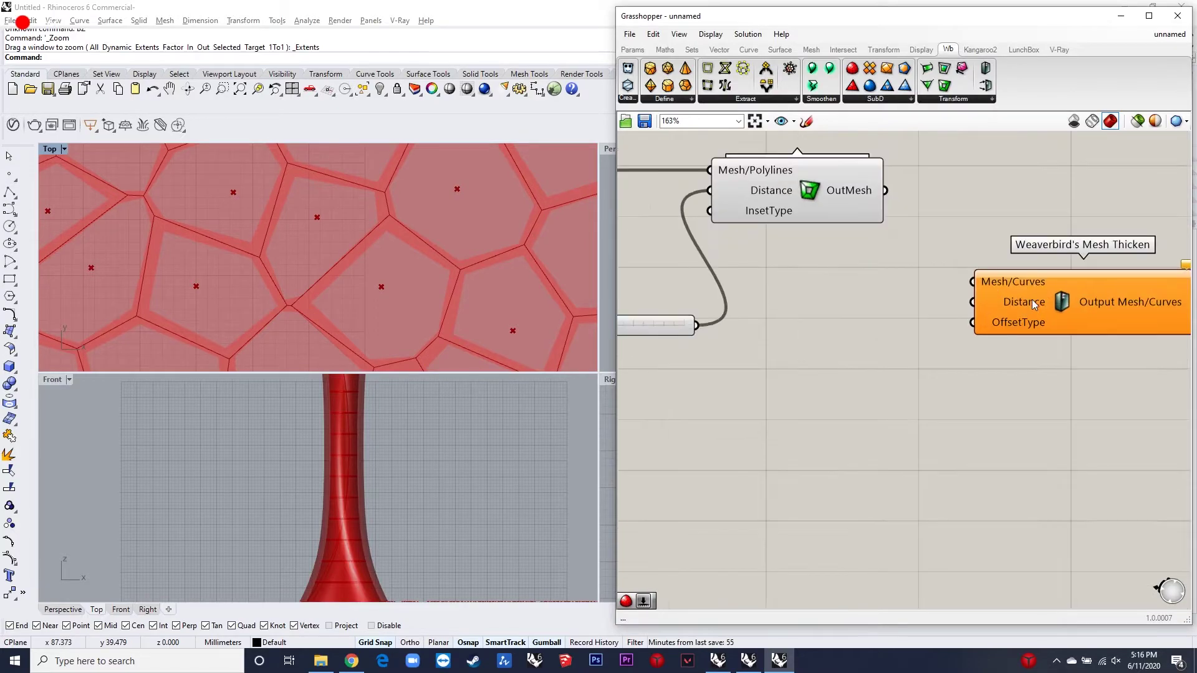
drag(927, 207, 950, 205)
drag(1029, 219, 1069, 206)
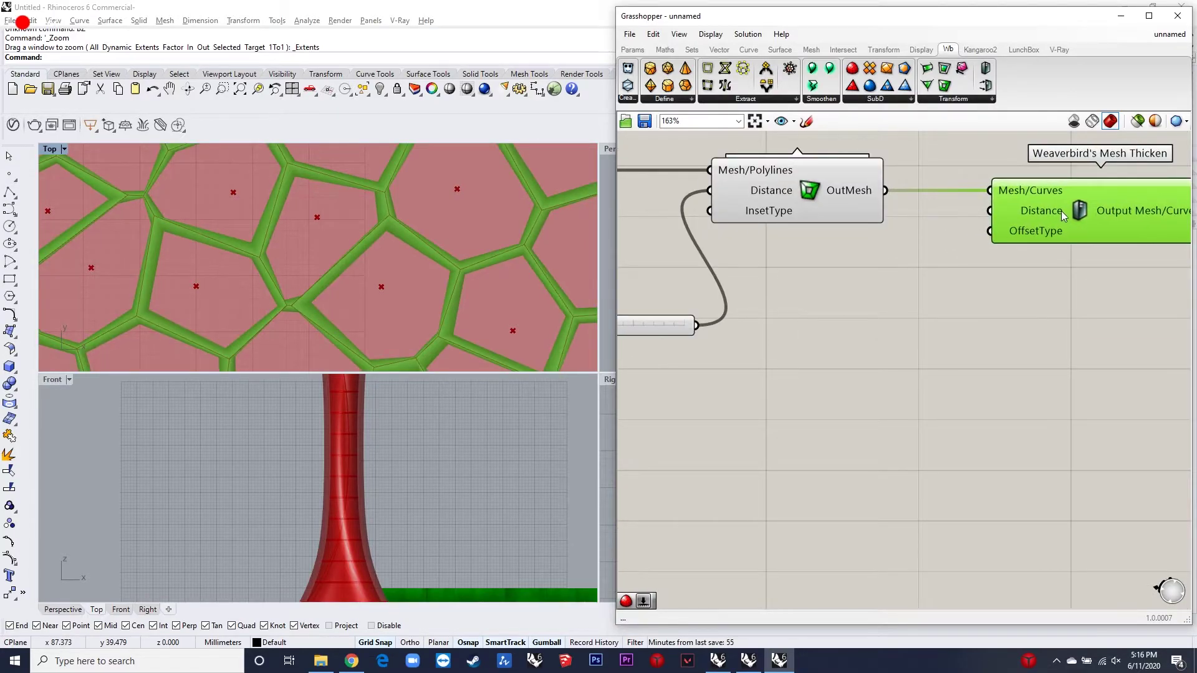
- Add a number slider set to 0.5 and connect it to the Distance input of Mesh Thicken
click(927, 294)
double_click(927, 294)
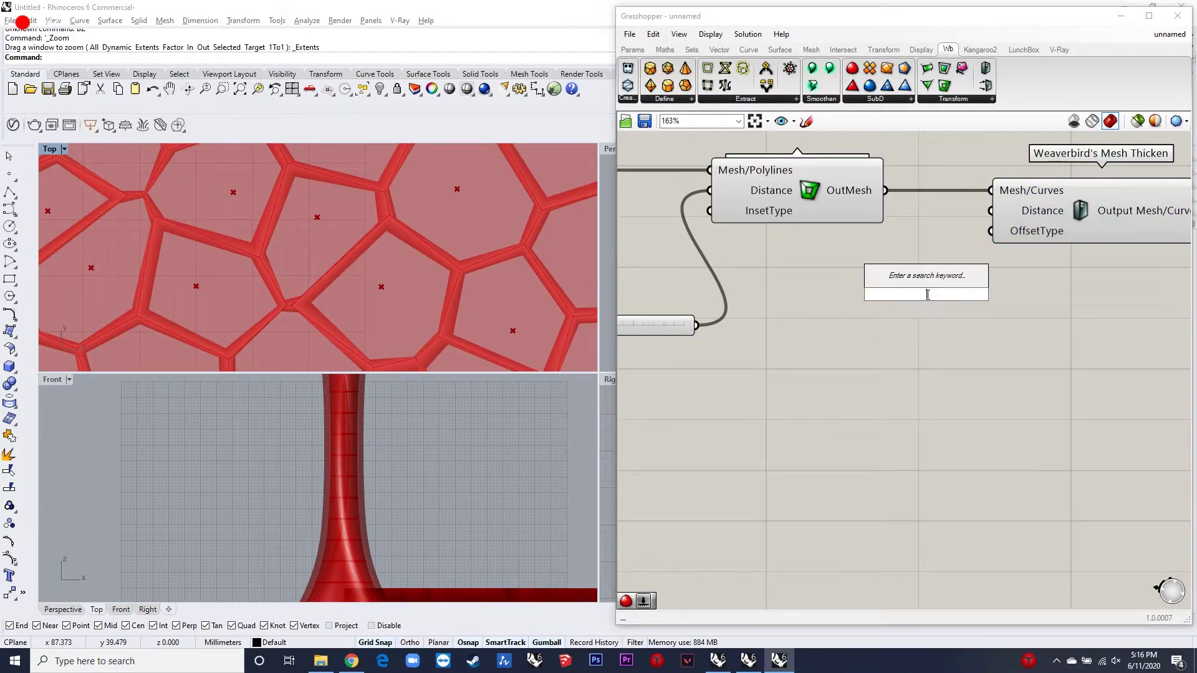
text(0.5)
key(Return)
drag(990, 289, 951, 294)
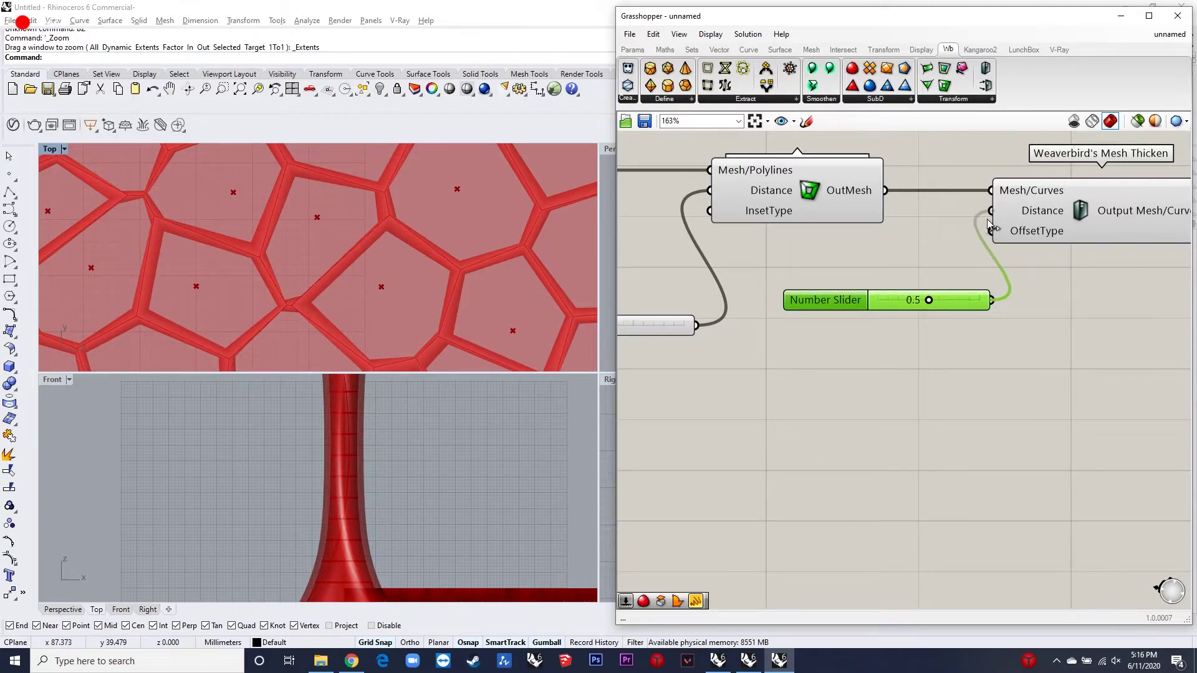
drag(990, 225, 991, 211)
- Examine the thickened Voronoi mesh in the Top and Perspective views, from the whole panel to individual cell frames
double_click(49, 150)
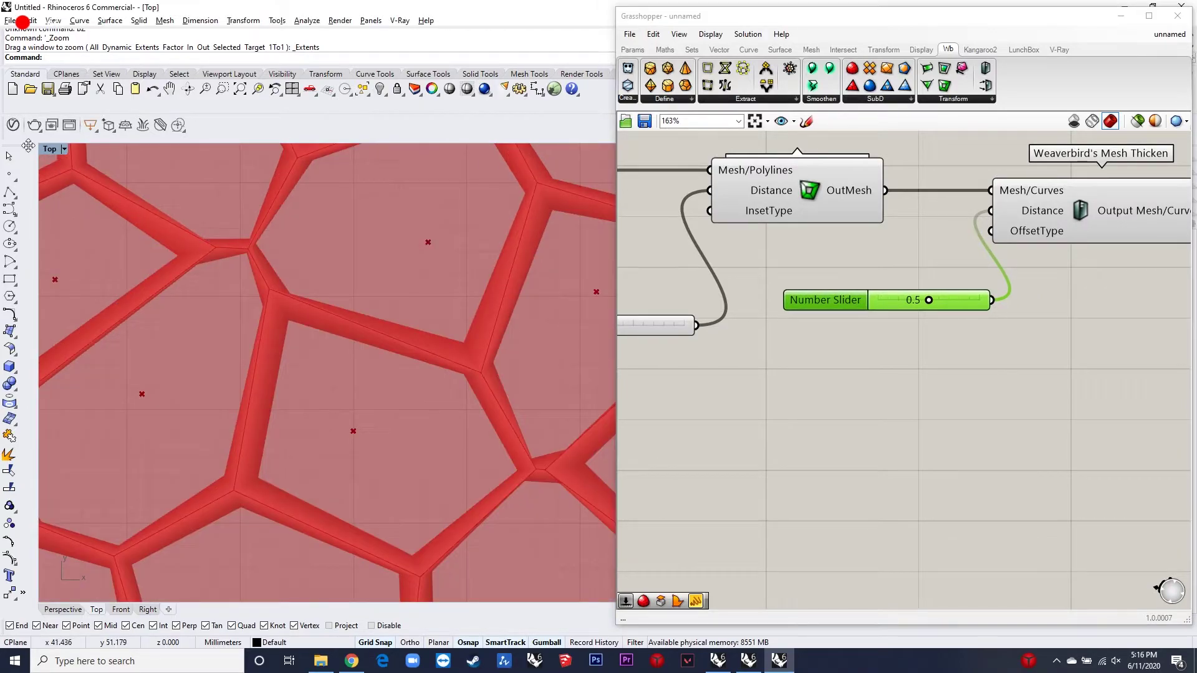
double_click(58, 148)
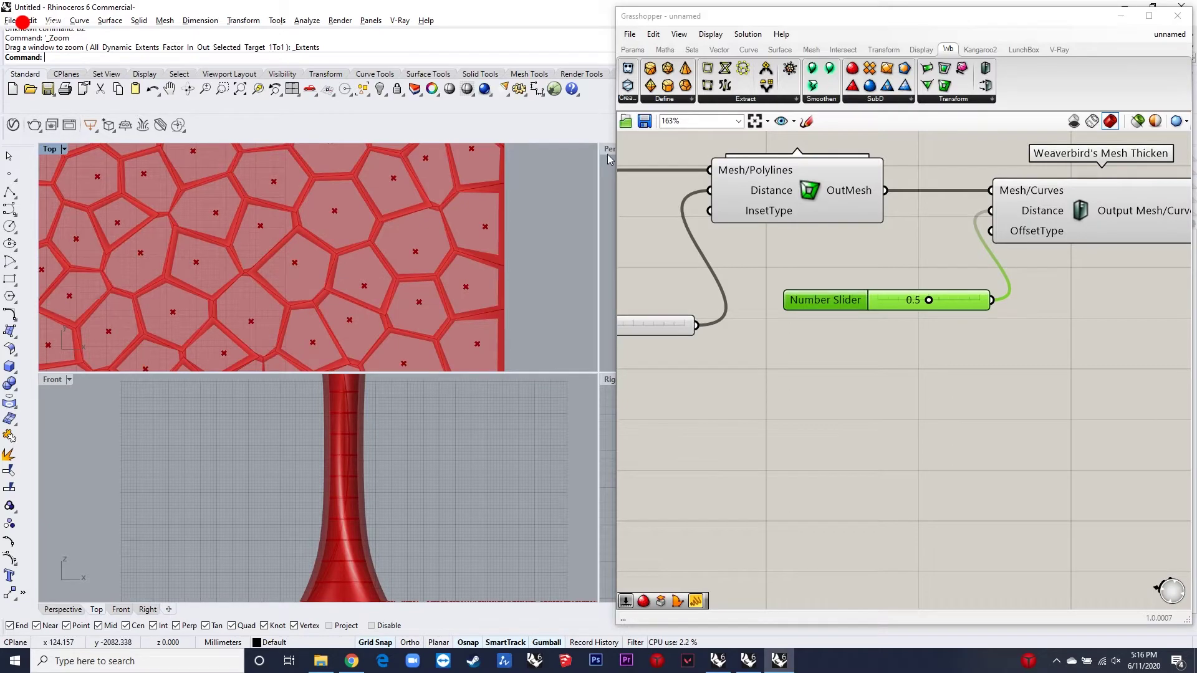
double_click(607, 150)
scroll(428, 368, down, 6)
scroll(439, 393, up, 14)
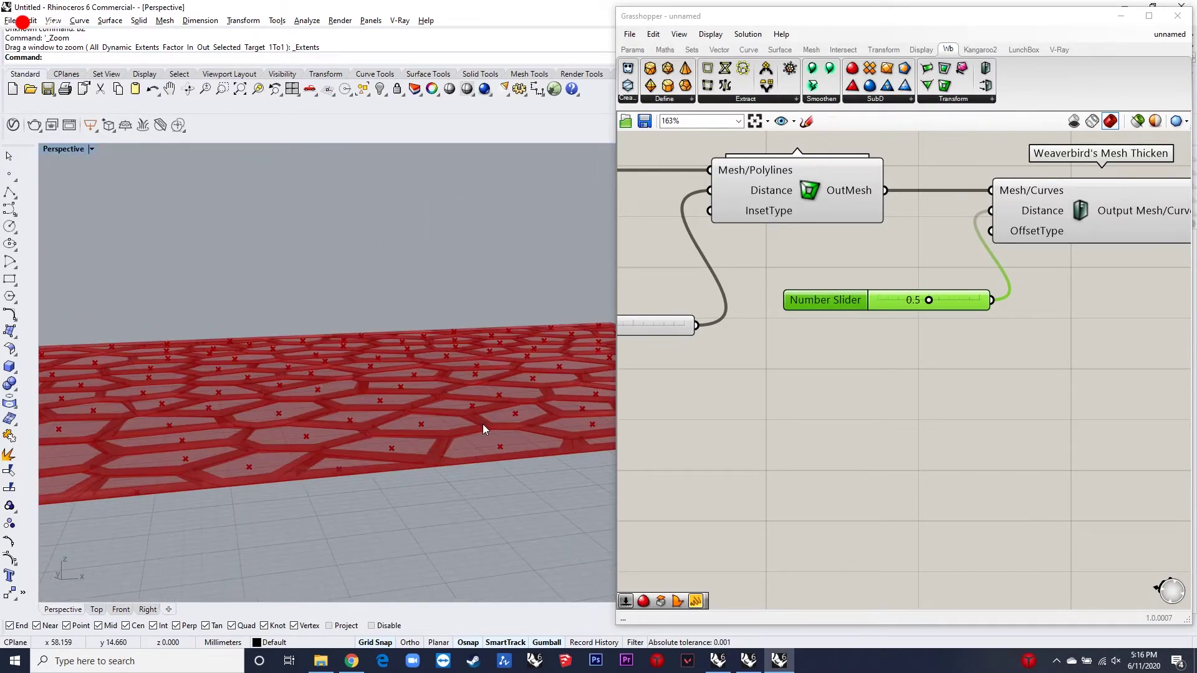
scroll(464, 436, up, 4)
mouse_move(441, 450)
right_down()
mouse_move(446, 436)
mouse_move(444, 459)
right_up()
scroll(368, 489, up, 1)
right_drag(367, 488, 413, 470)
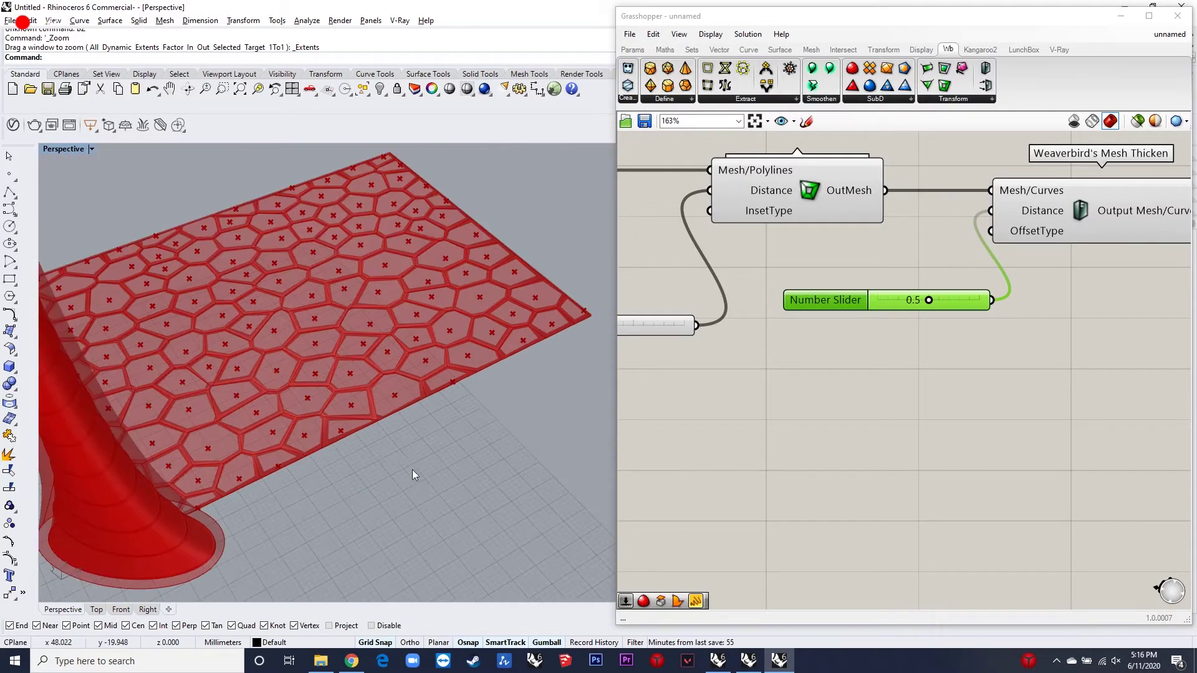
scroll(334, 348, up, 5)
scroll(976, 330, down, 2)
scroll(1067, 269, up, 2)
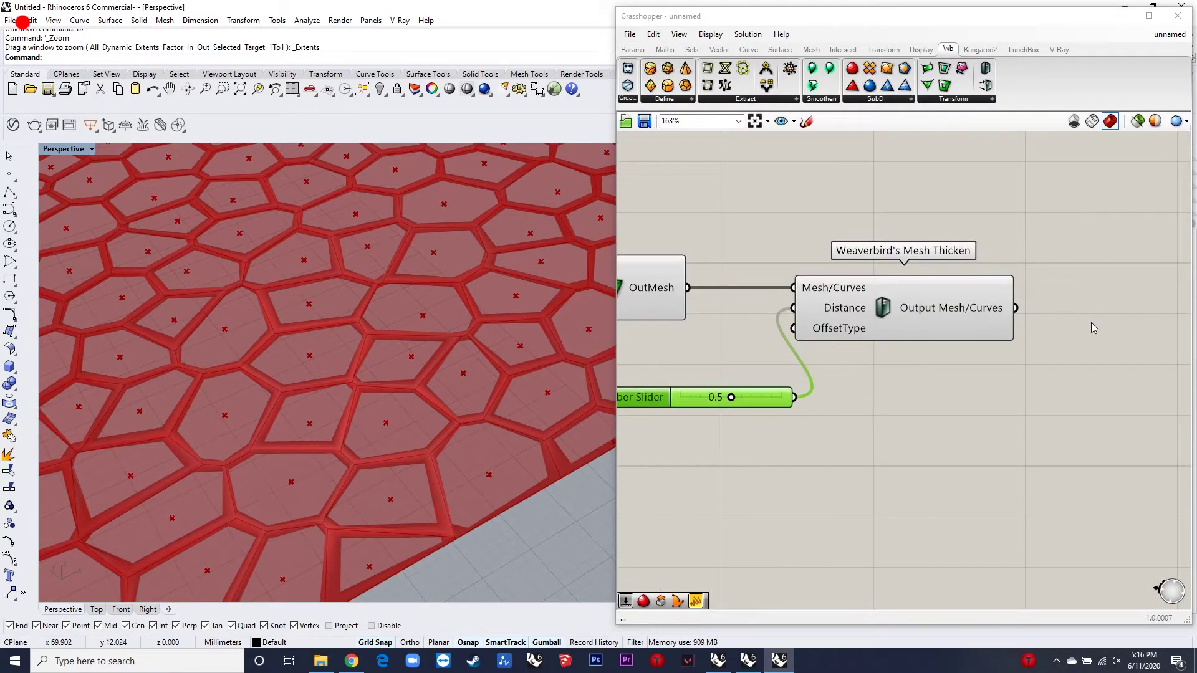
- Add a Weaverbird's Catmull-Clark Subdivision component and connect the Mesh Thicken output to its Mesh/Curves input
double_click(1098, 323)
scroll(944, 332, down, 2)
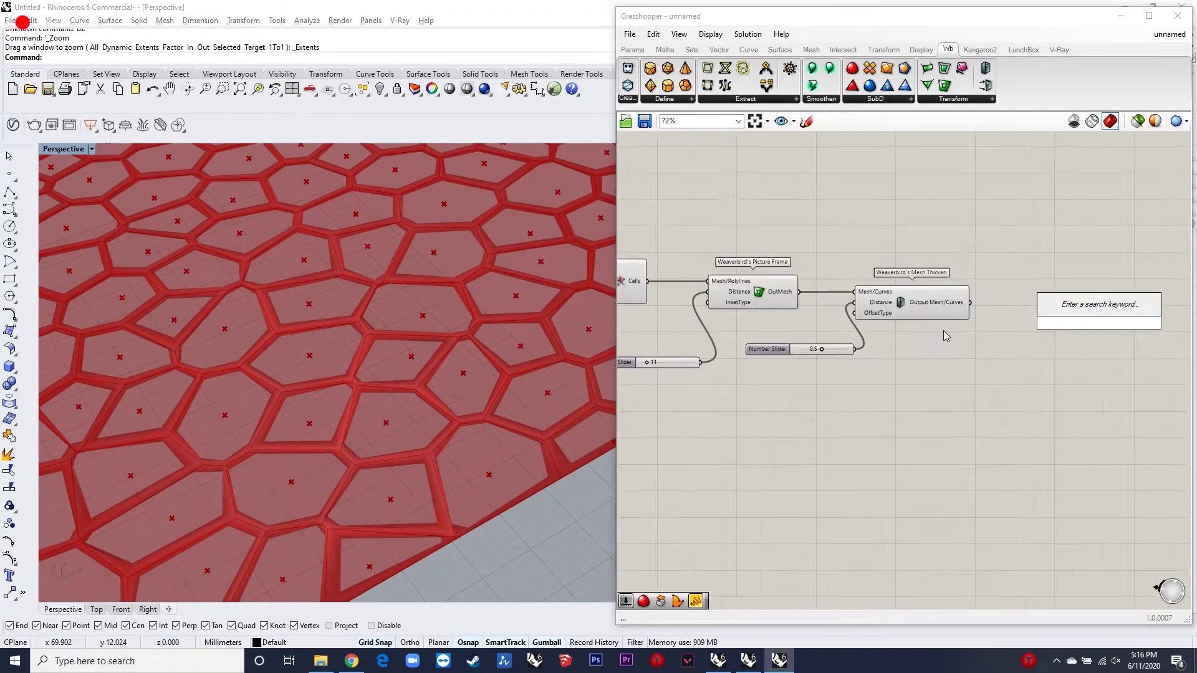
double_click(1010, 309)
text(catmul)
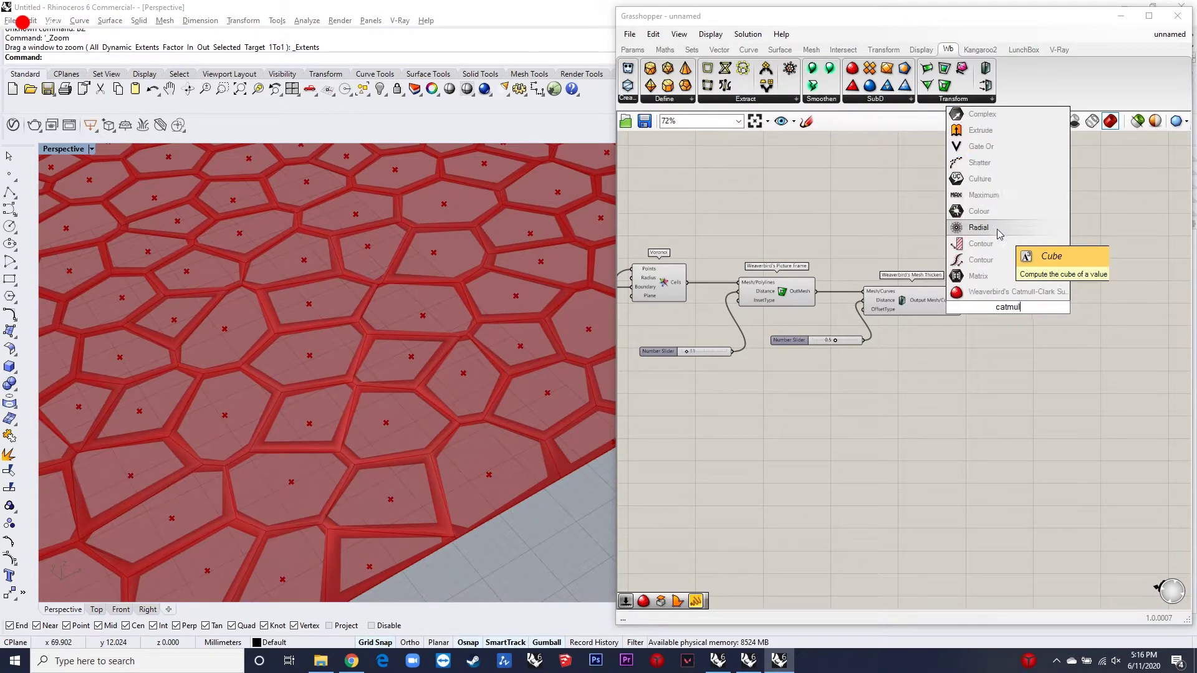
click(1009, 294)
scroll(1004, 303, up, 3)
drag(1010, 312, 1075, 298)
drag(958, 278, 964, 279)
drag(1001, 299, 1052, 317)
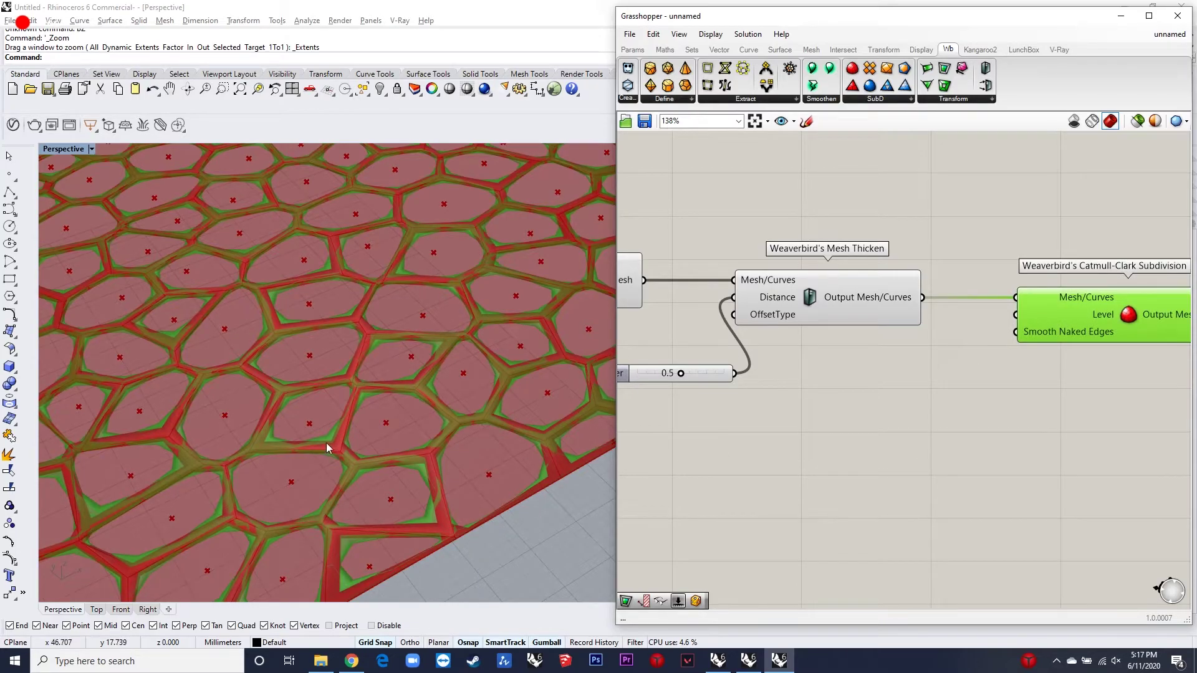
- Add a number slider, connect it to the Level input of Catmull-Clark Subdivision and set it to 2
scroll(328, 447, down, 2)
double_click(66, 150)
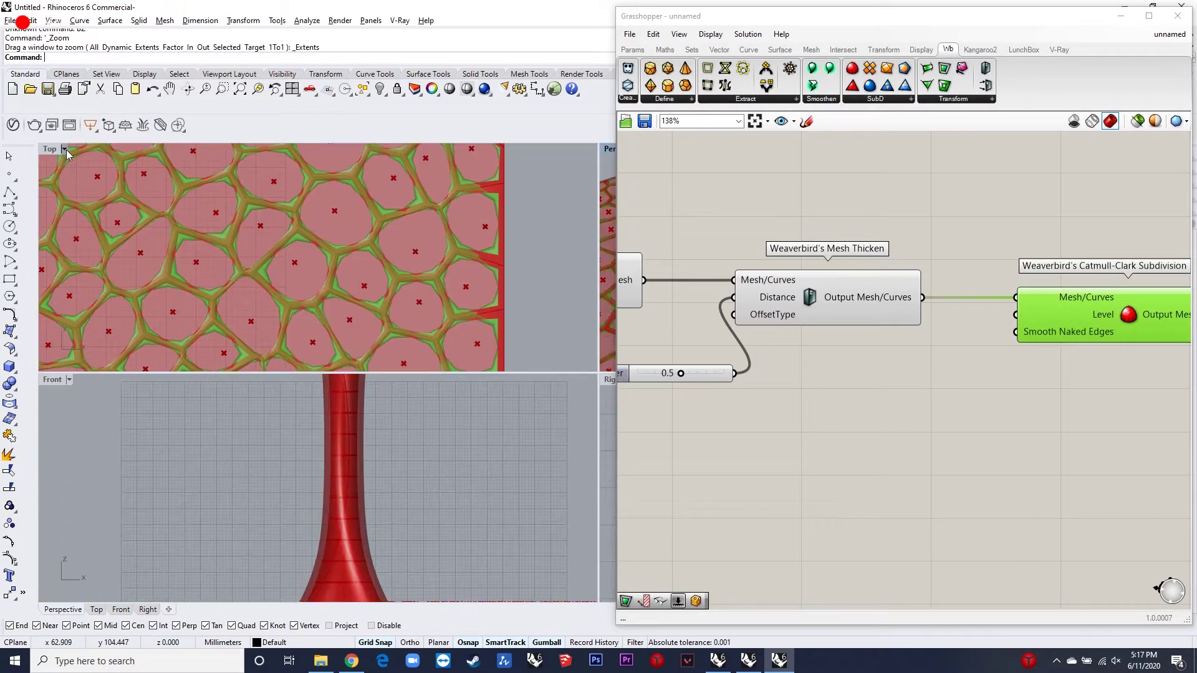
double_click(50, 148)
scroll(357, 341, down, 3)
scroll(357, 342, up, 4)
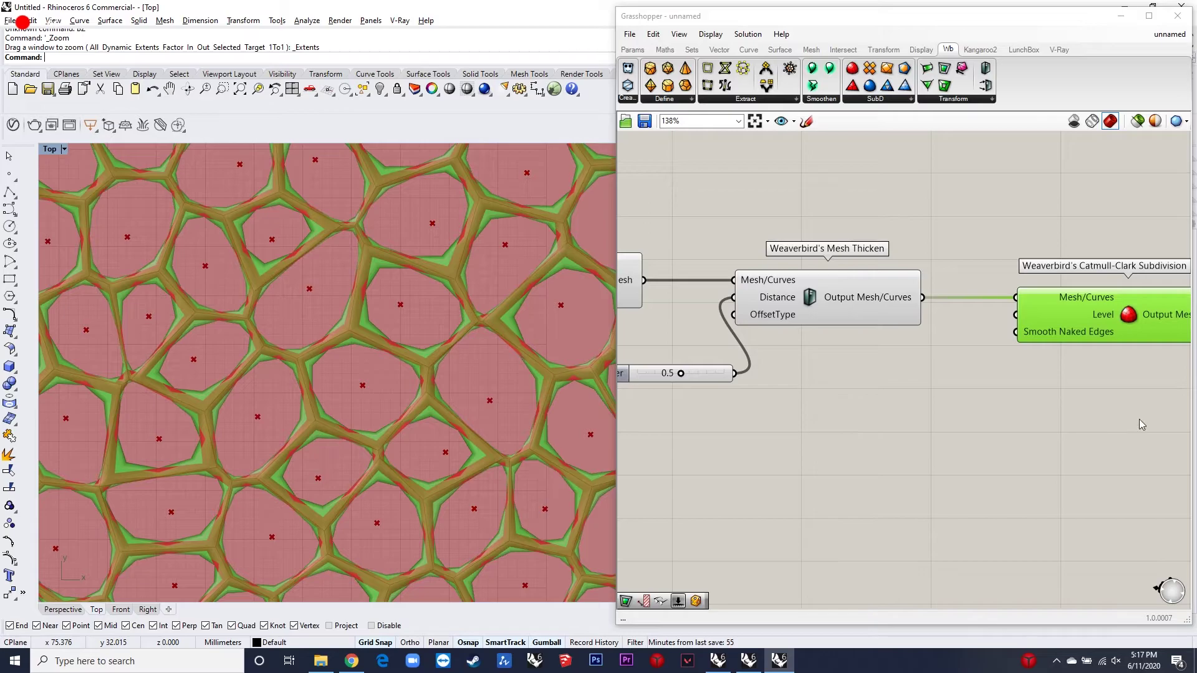
double_click(915, 417)
text(3)
key(Return)
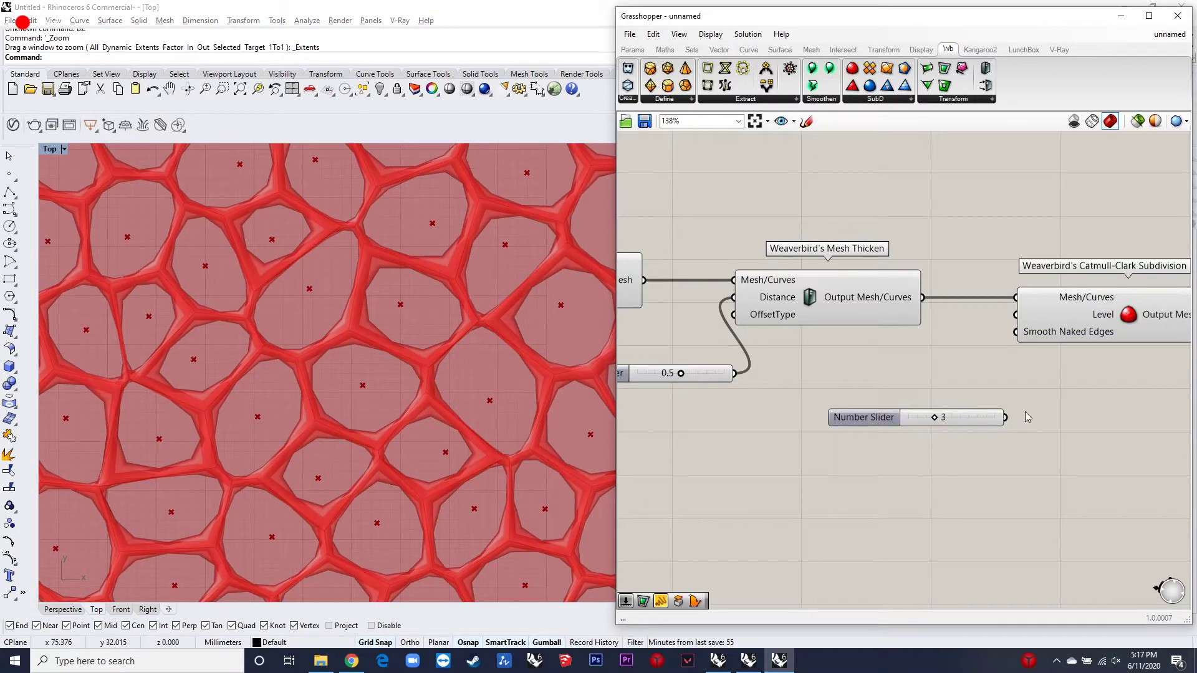
drag(1006, 322, 1016, 314)
drag(956, 425, 914, 406)
scroll(868, 268, down, 3)
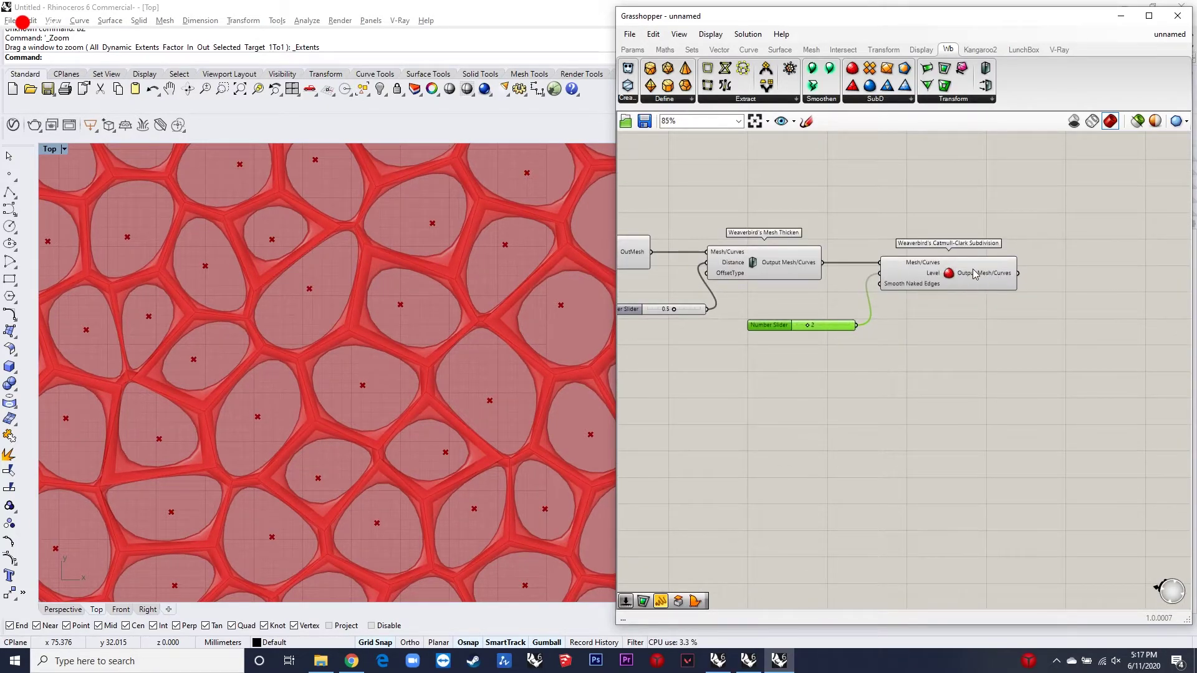
scroll(973, 257, up, 3)
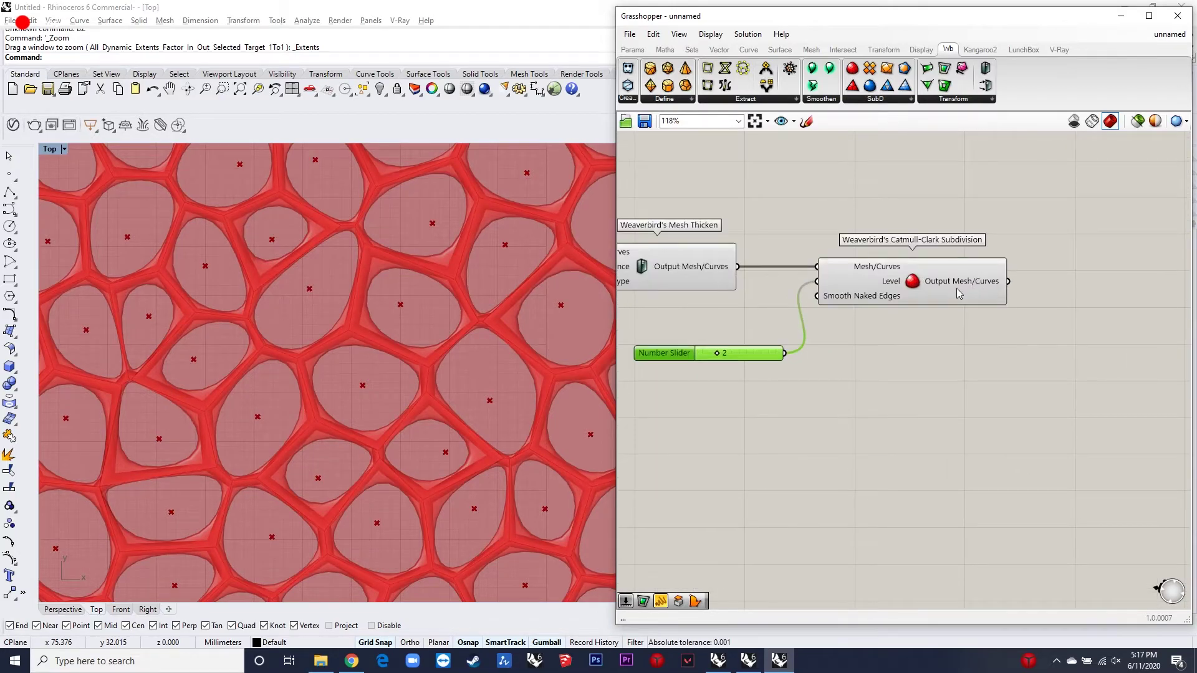
- Add a Surface Morph component after the Weaverbird's Catmull-Clark Subdivision component
click(964, 293)
scroll(1037, 284, down, 5)
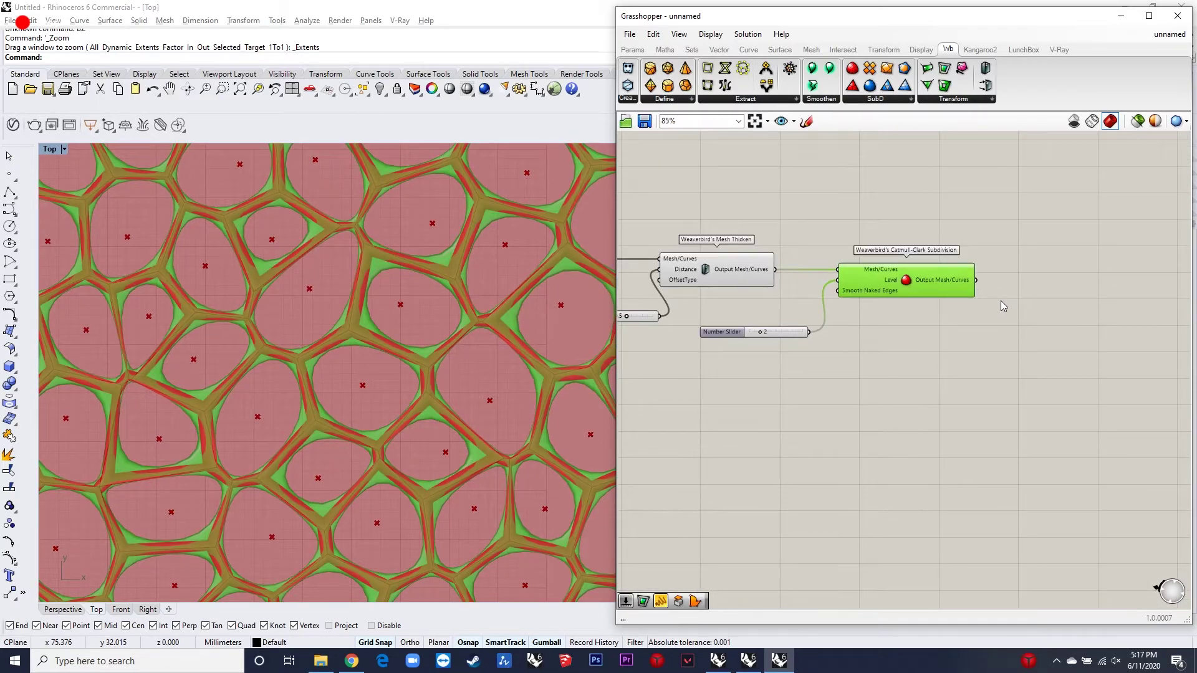
double_click(1107, 291)
text(surf)
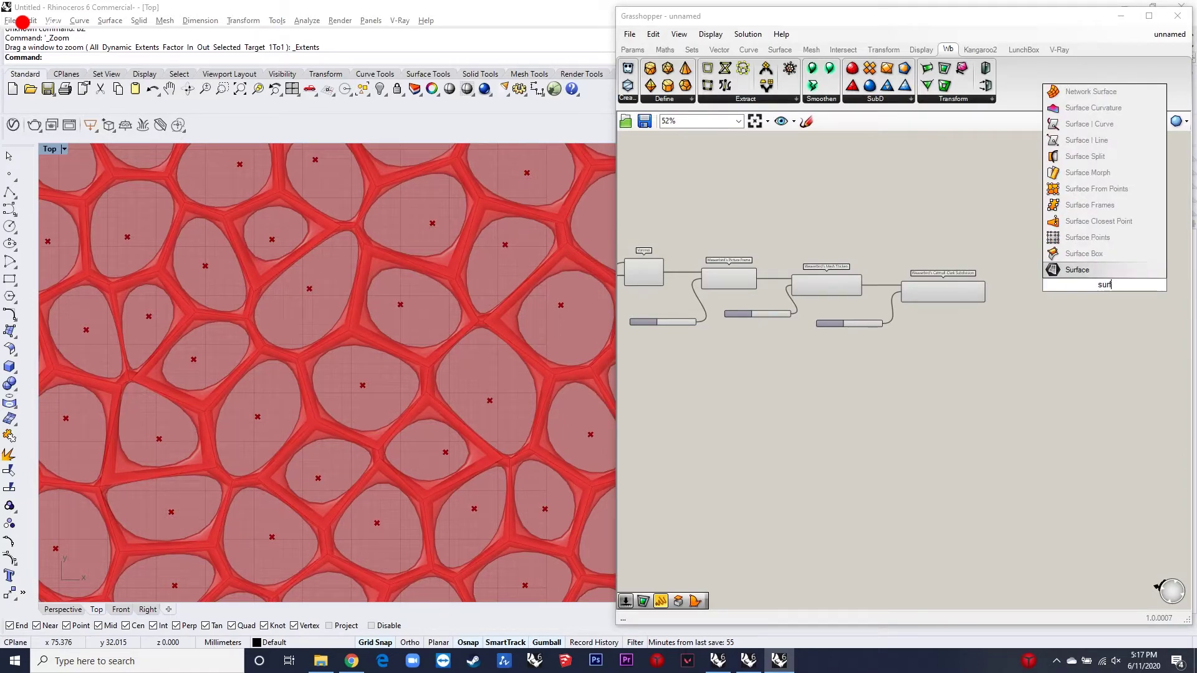
text(acem orp)
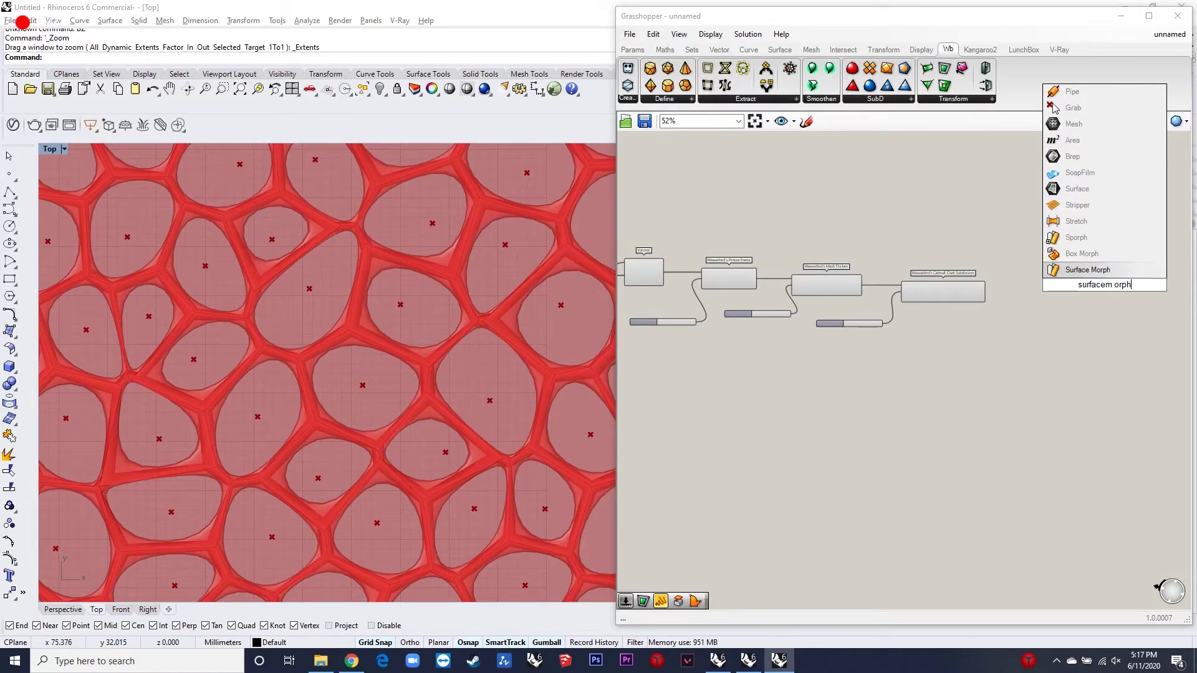
text(h)
key(Return)
scroll(1015, 308, up, 5)
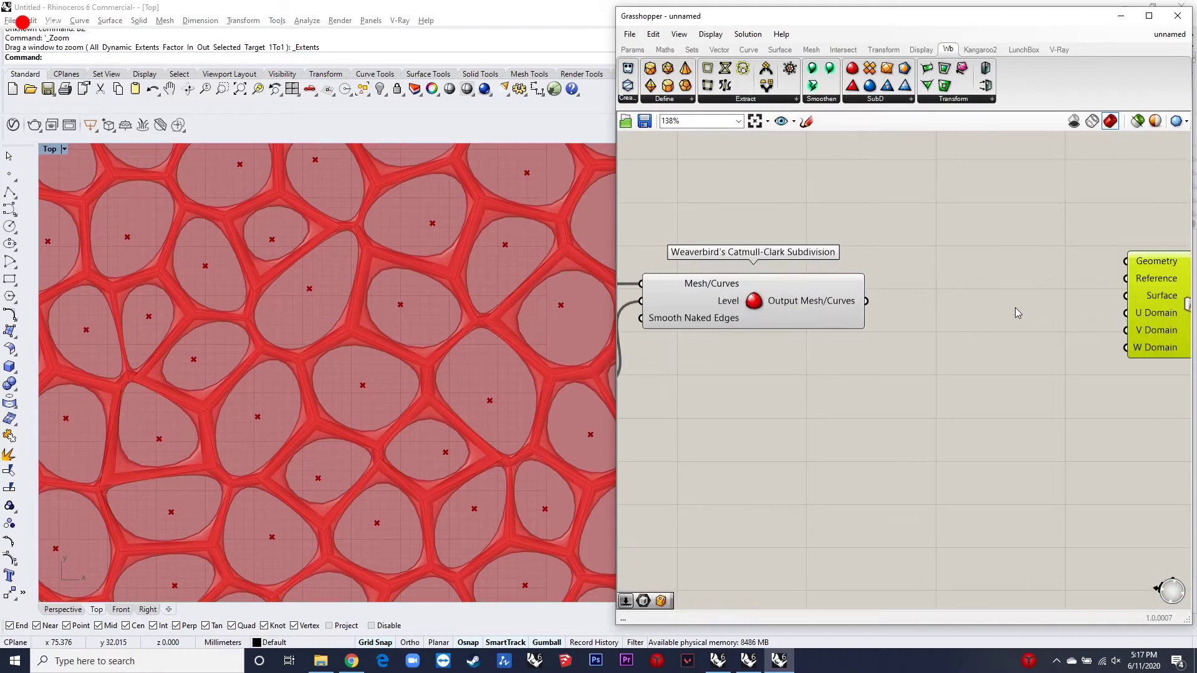
double_click(1015, 365)
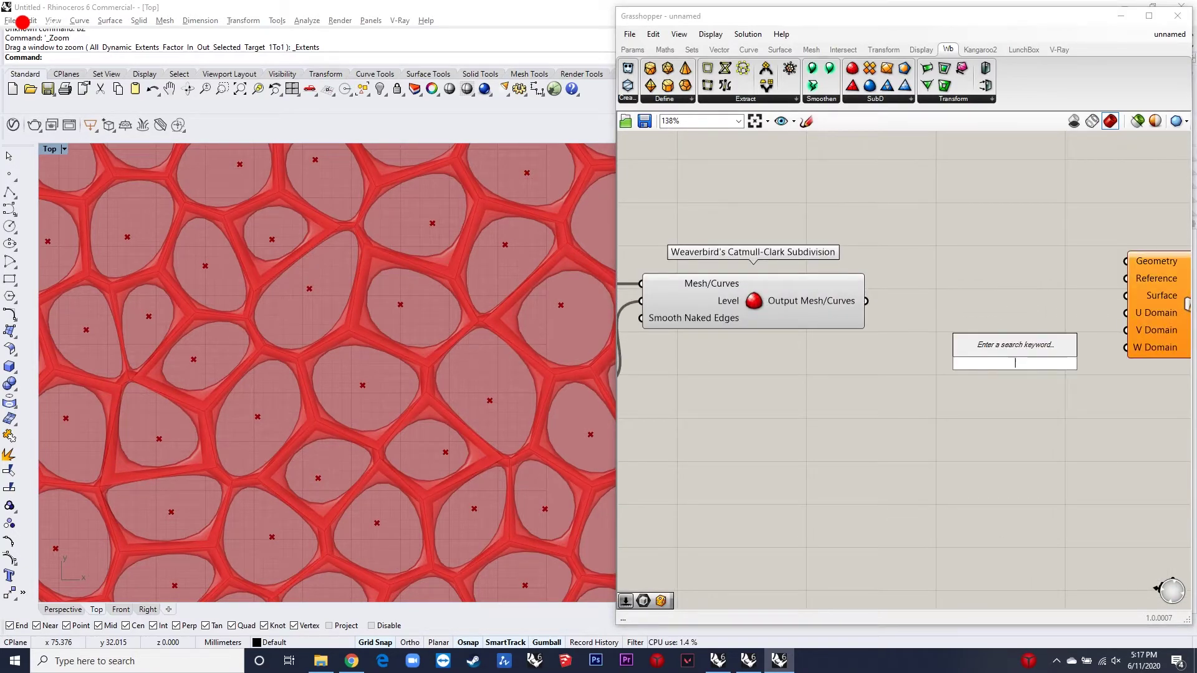
text(box)
key(Return)
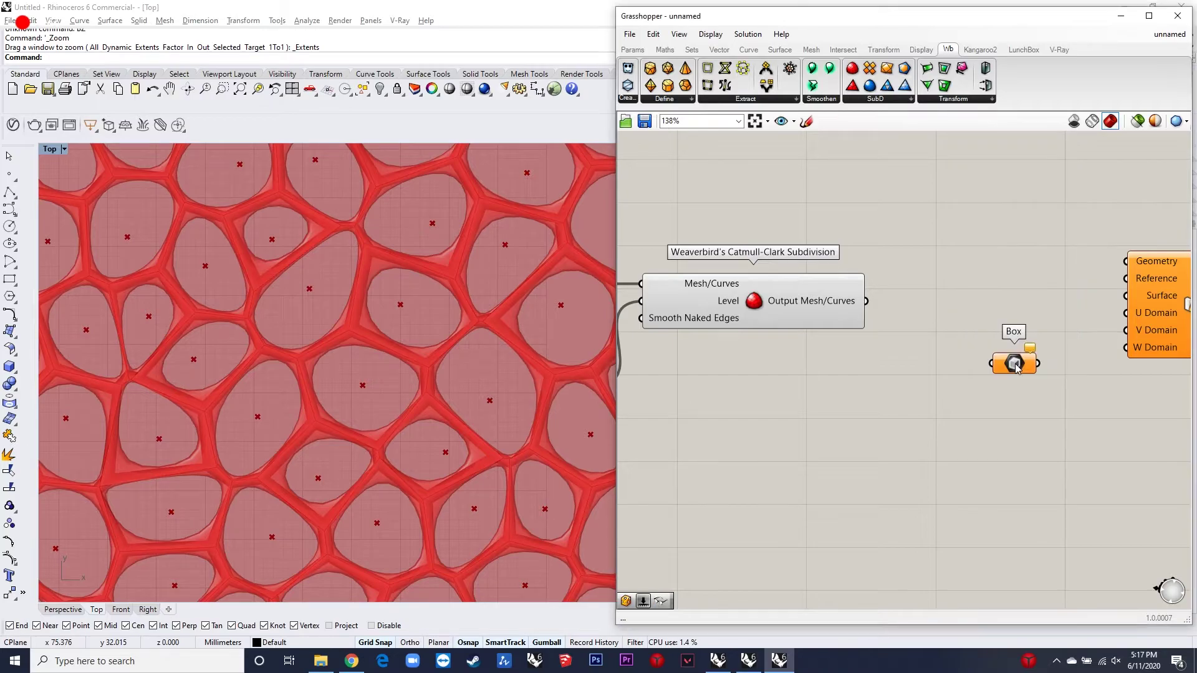
scroll(1015, 368, up, 3)
- Add a Bounding Box component, feed the Catmull-Clark output into its Content input and connect its Box output to Surface Morph's Reference input
double_click(1003, 385)
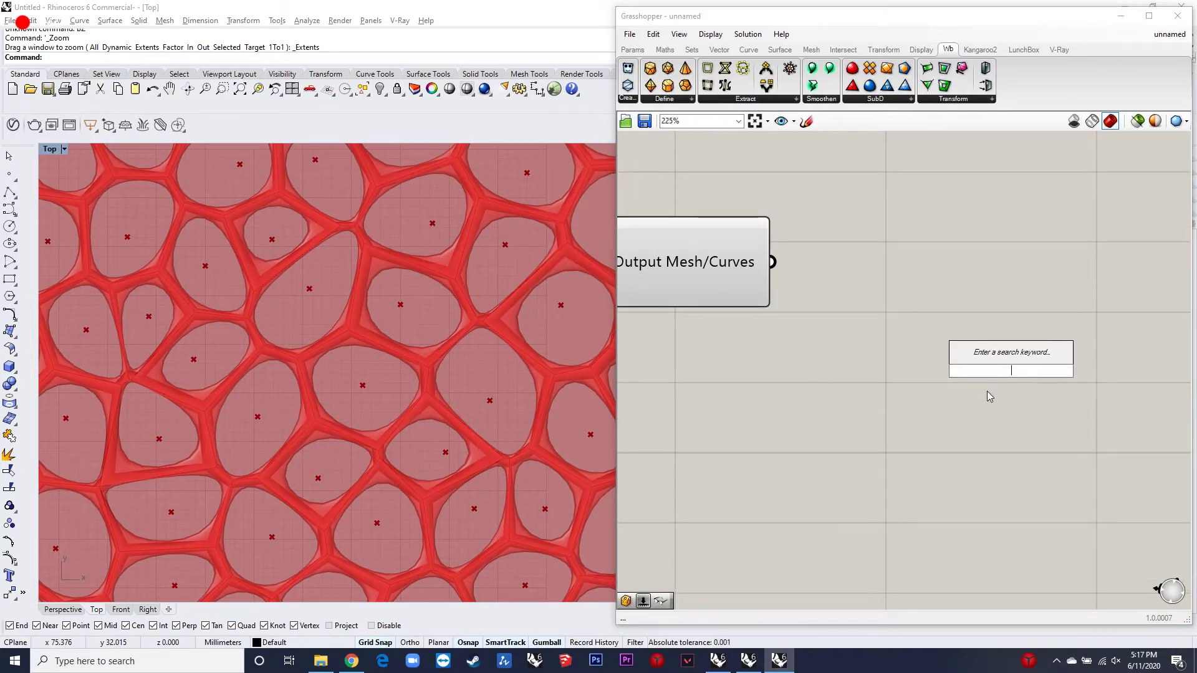
text(bounding box)
click(988, 342)
drag(997, 371, 963, 335)
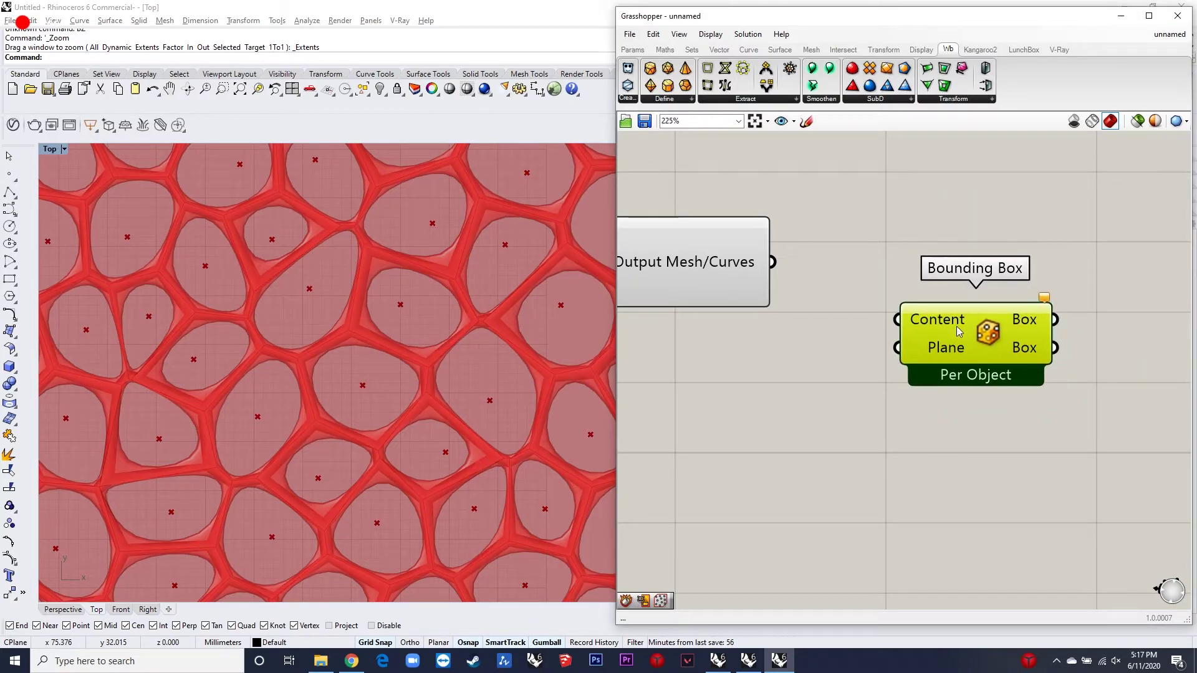
drag(890, 321, 895, 319)
scroll(896, 319, down, 2)
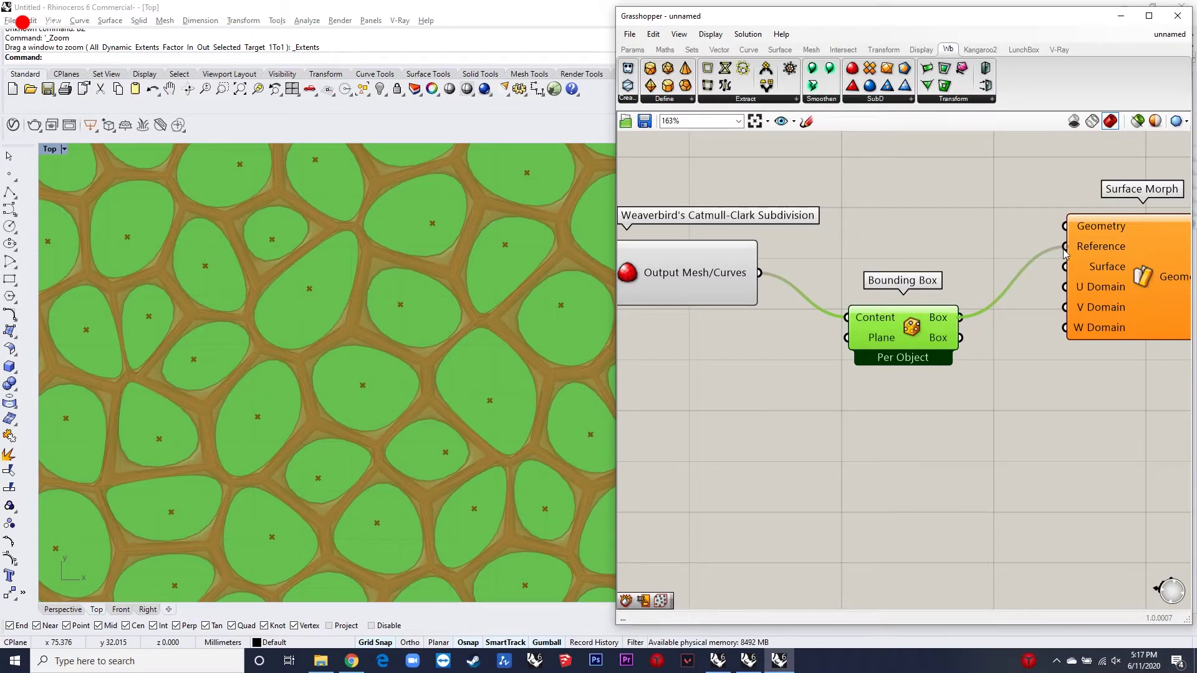
- Try to connect the Loft output to the Geometry input of Surface Morph
scroll(1064, 252, down, 4)
scroll(928, 308, up, 2)
scroll(940, 315, down, 6)
scroll(643, 299, up, 6)
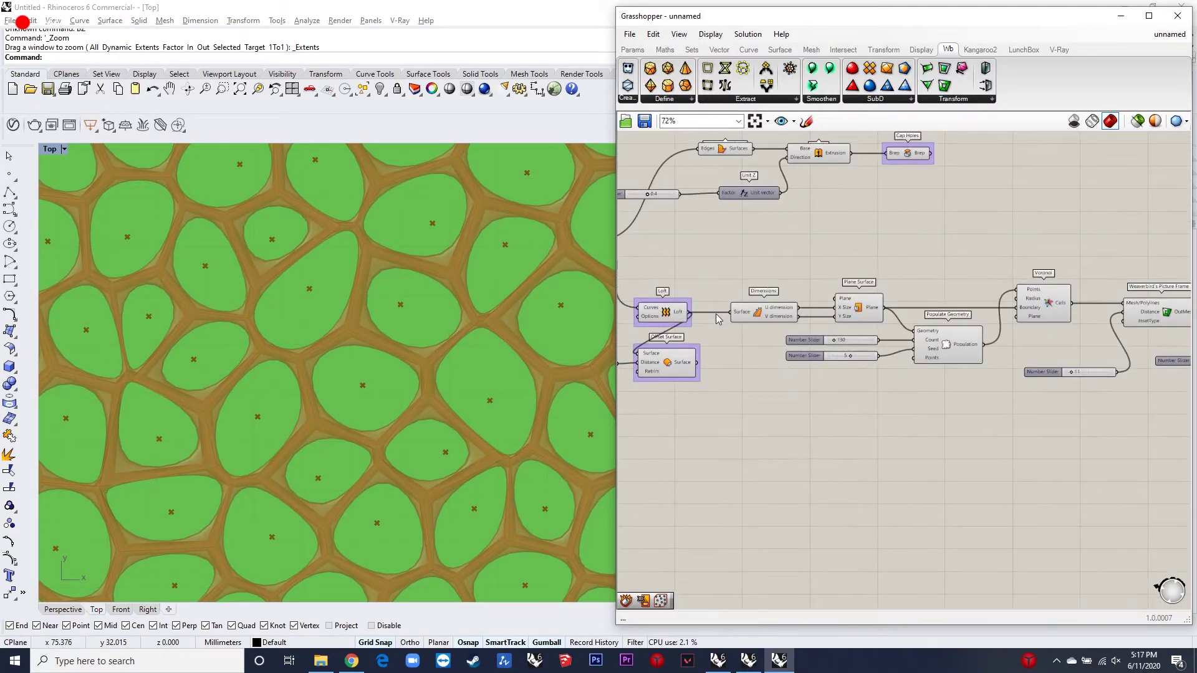
scroll(758, 259, down, 3)
drag(756, 259, 1127, 275)
scroll(1181, 231, down, 4)
scroll(1122, 242, up, 6)
scroll(1128, 278, up, 4)
click(1143, 308)
click(1085, 311)
scroll(1083, 308, down, 3)
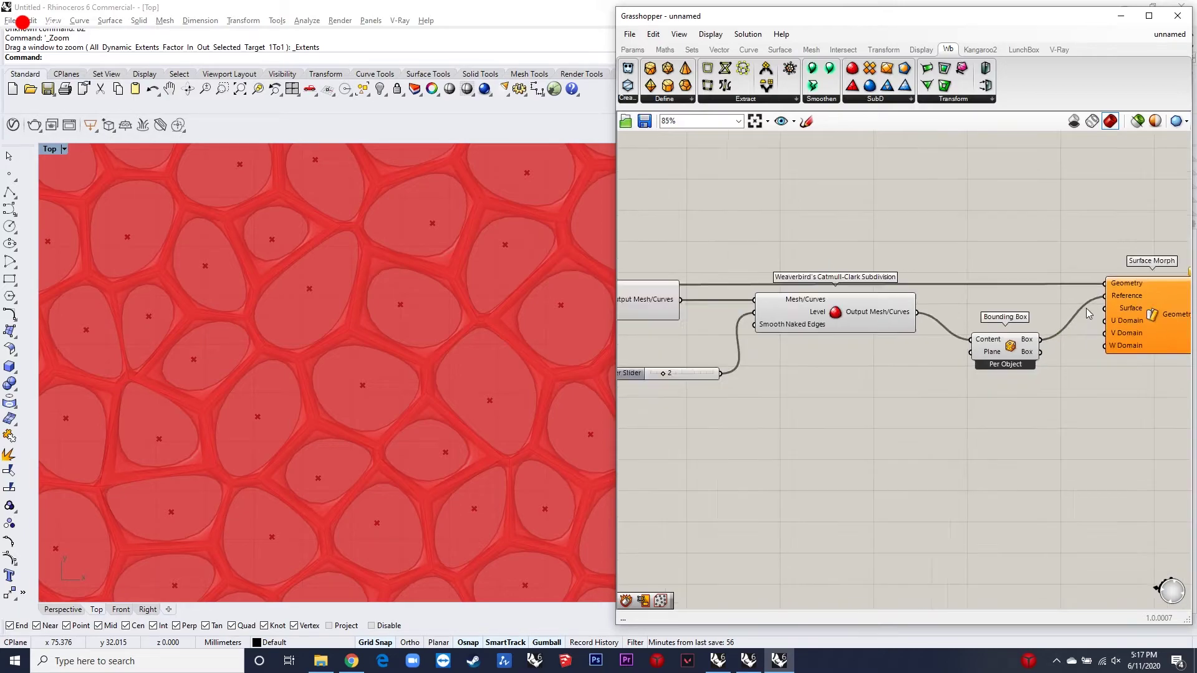
- Connect the Catmull-Clark Subdivision output to the Geometry input of Surface Morph, replacing the existing wire
scroll(1113, 302, up, 4)
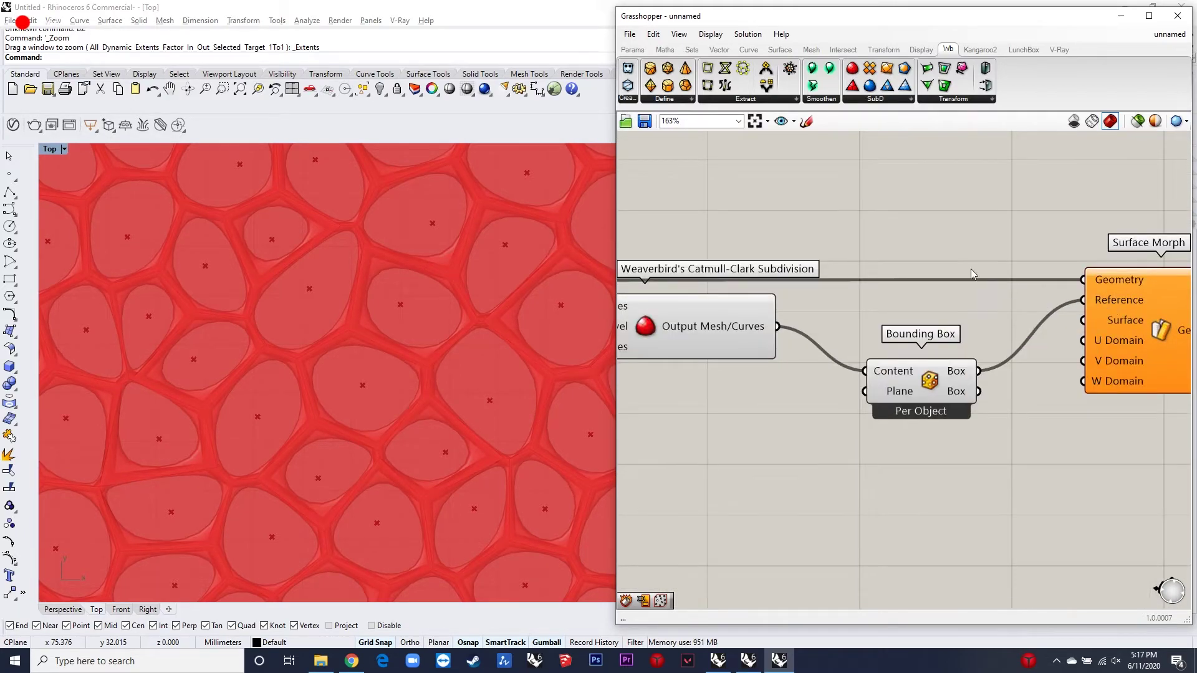
scroll(972, 283, down, 3)
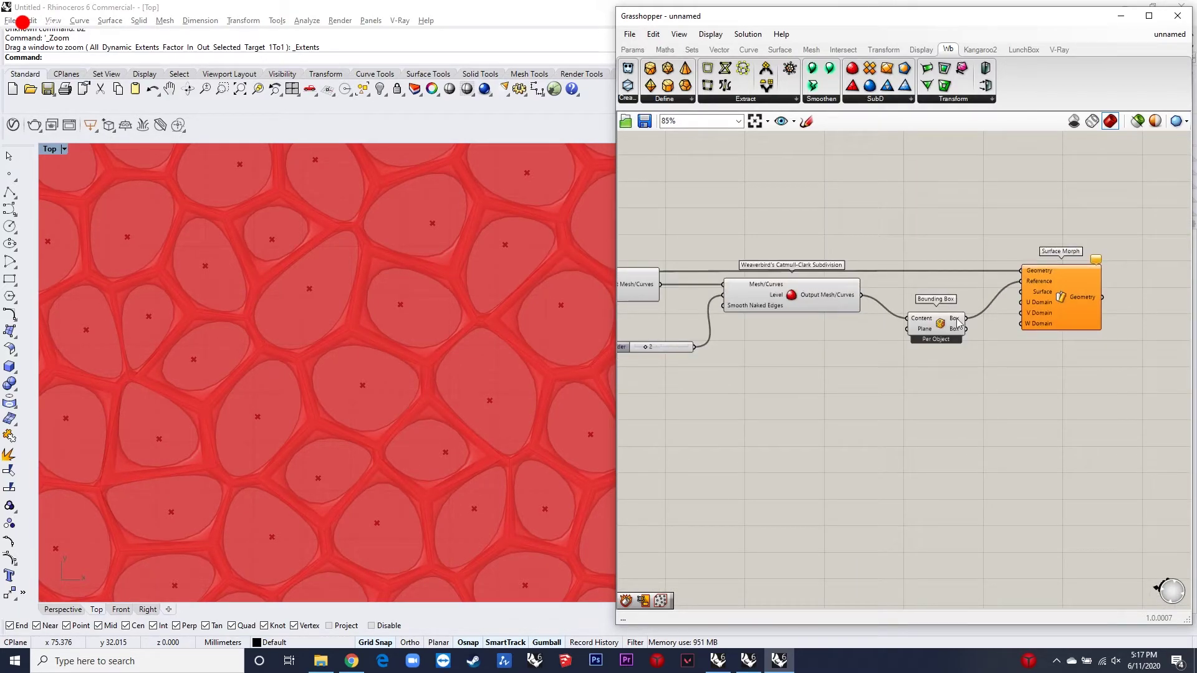
scroll(866, 296, up, 2)
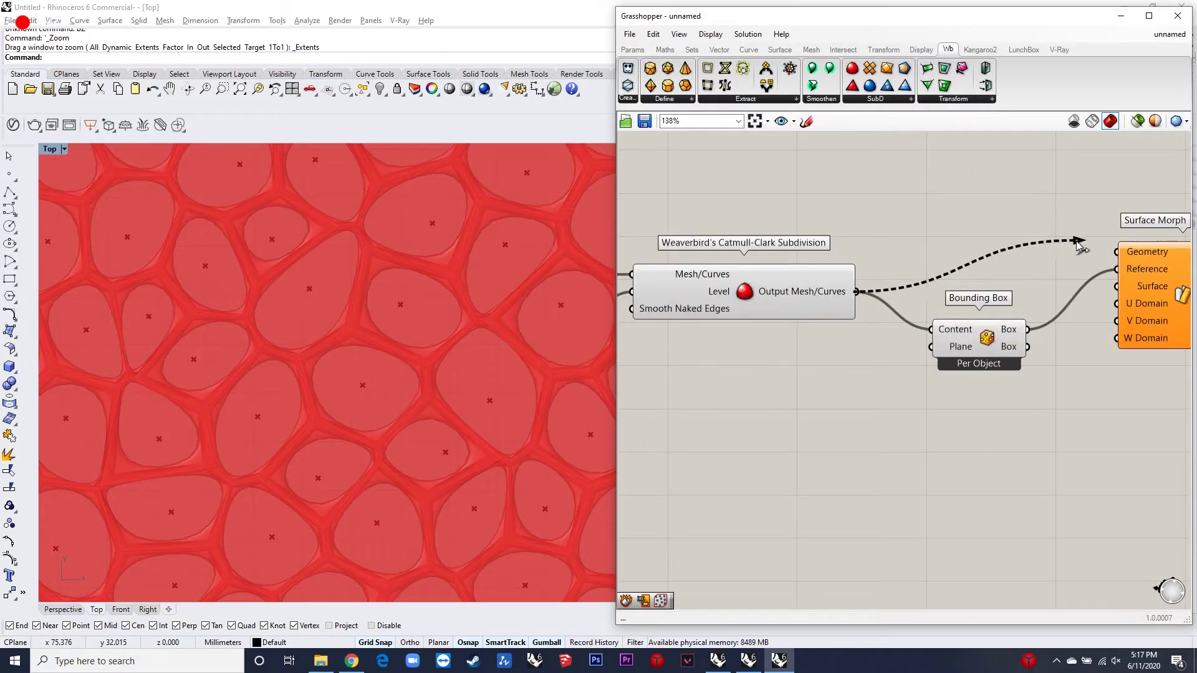
scroll(1123, 257, down, 2)
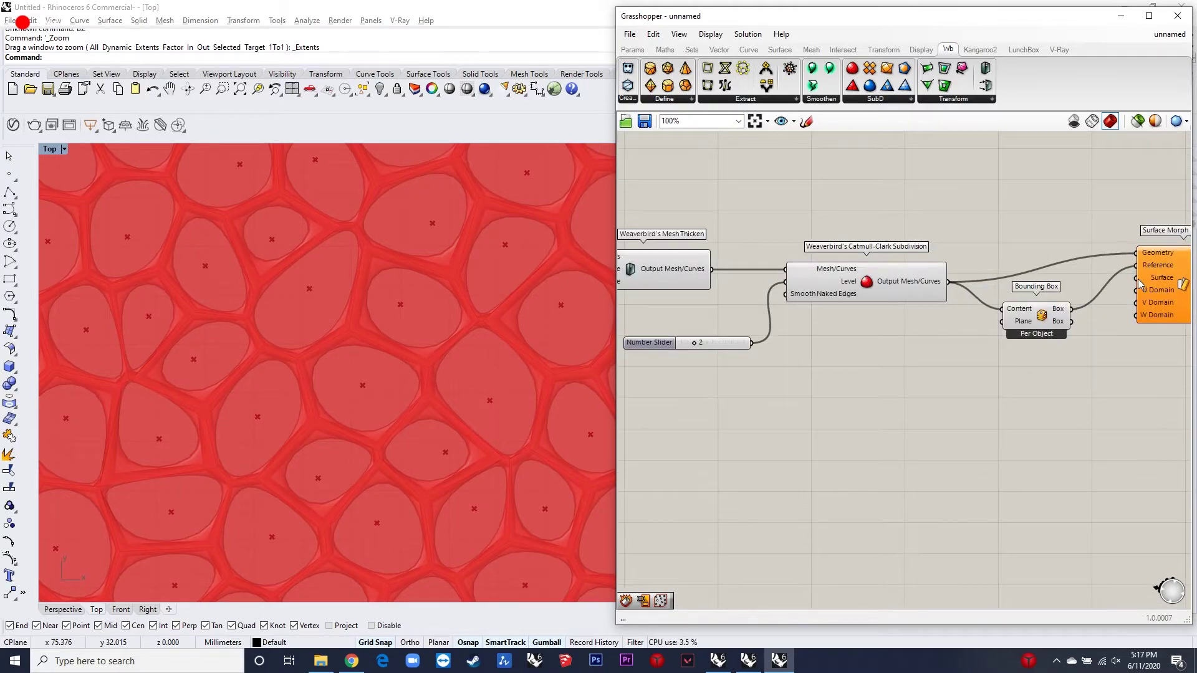
- Connect the Loft output to the Surface input of Surface Morph
scroll(1110, 271, down, 8)
drag(1133, 280, 774, 236)
scroll(821, 274, up, 3)
scroll(863, 224, down, 3)
scroll(798, 232, up, 4)
scroll(772, 233, down, 3)
right_drag(1134, 240, 898, 244)
scroll(1070, 237, up, 2)
right_drag(1070, 236, 885, 237)
- Reparameterize the Surface input of Surface Morph
scroll(1066, 248, up, 3)
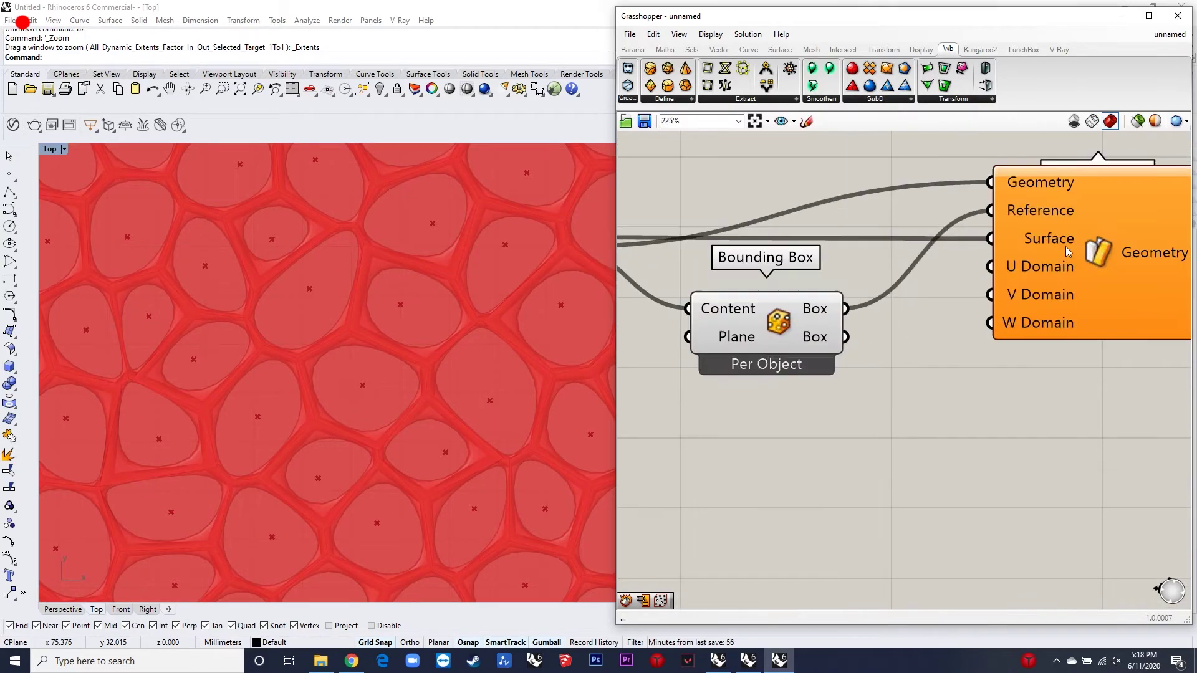
scroll(1067, 251, up, 2)
right_click(1046, 233)
click(1097, 368)
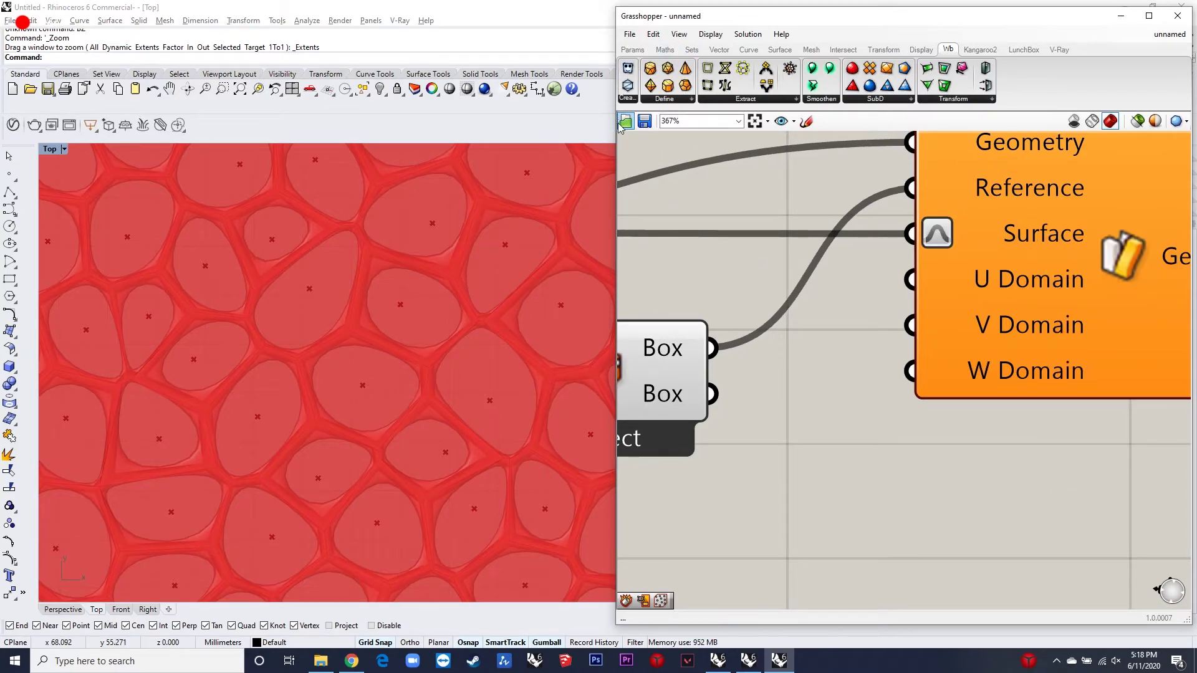
- Maximize the Perspective viewport and examine the tower beside the flat Voronoi panel
mouse_move(614, 138)
mouse_down()
mouse_move(774, 137)
mouse_move(624, 137)
mouse_up()
double_click(48, 147)
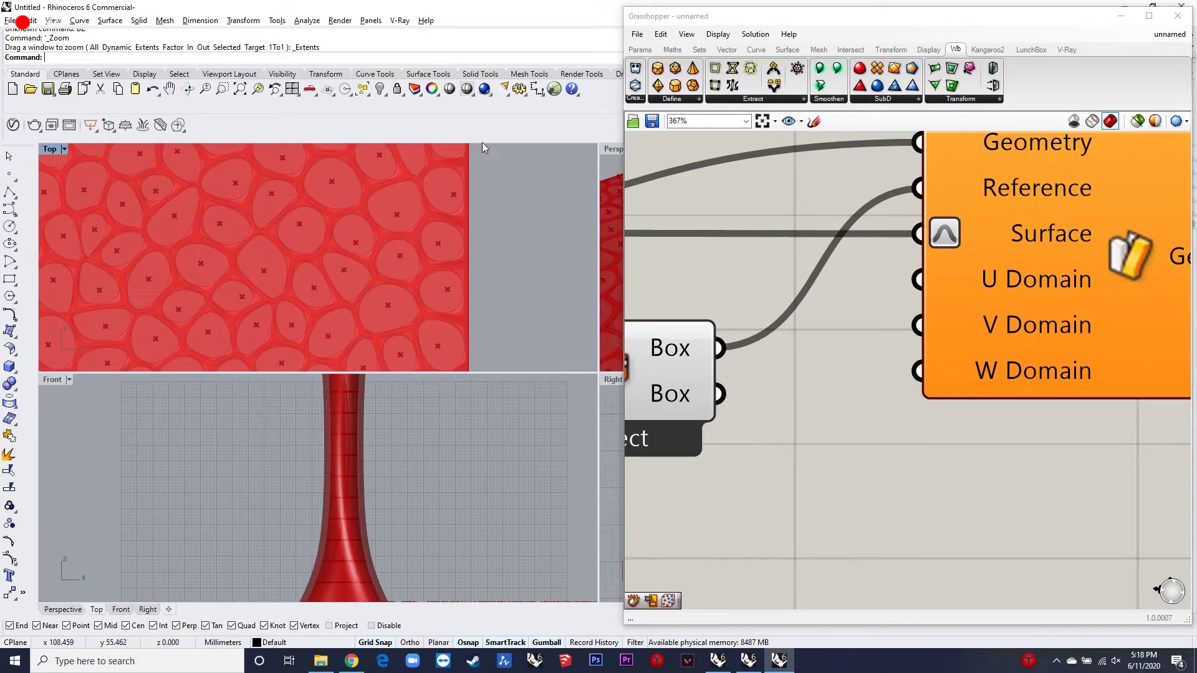
double_click(612, 148)
scroll(399, 317, down, 5)
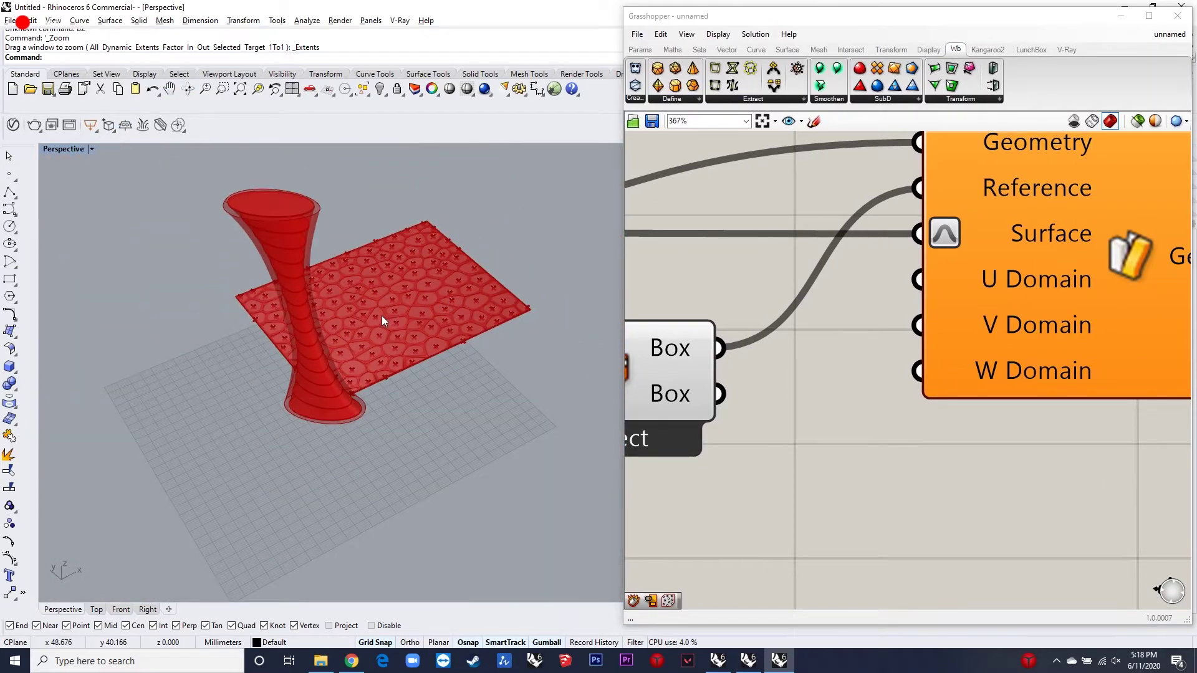
scroll(334, 249, up, 4)
right_drag(360, 352, 329, 315)
scroll(944, 370, down, 5)
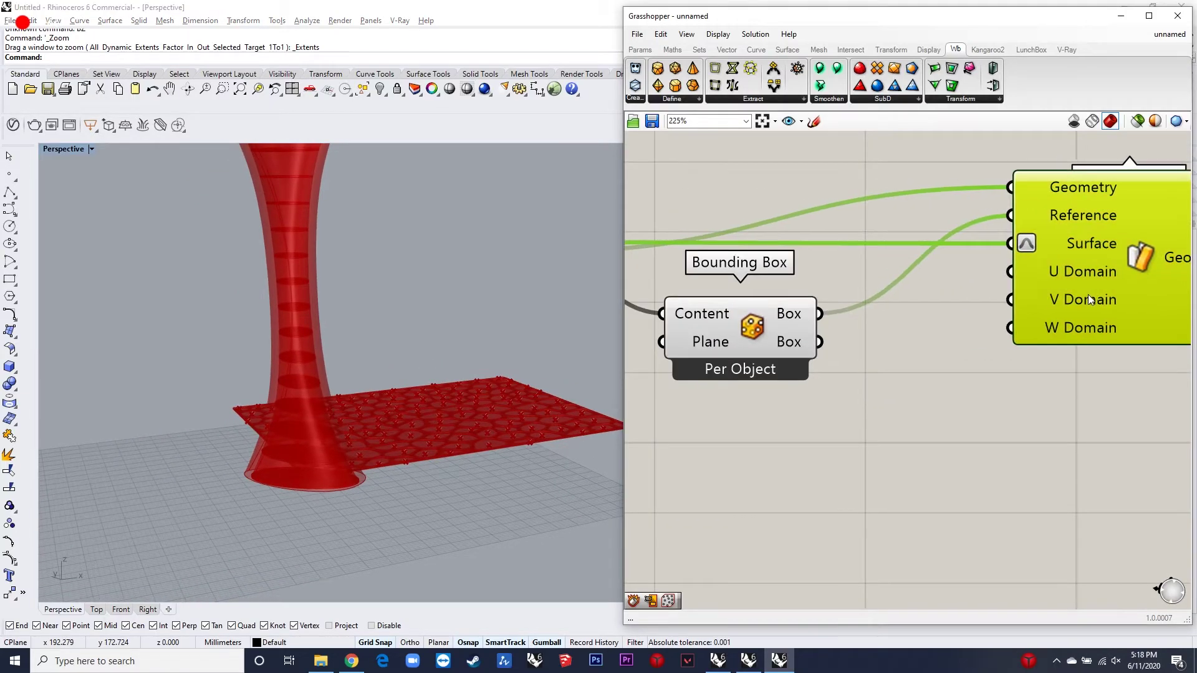
- Switch the Bounding Box component to Union Box mode
double_click(931, 228)
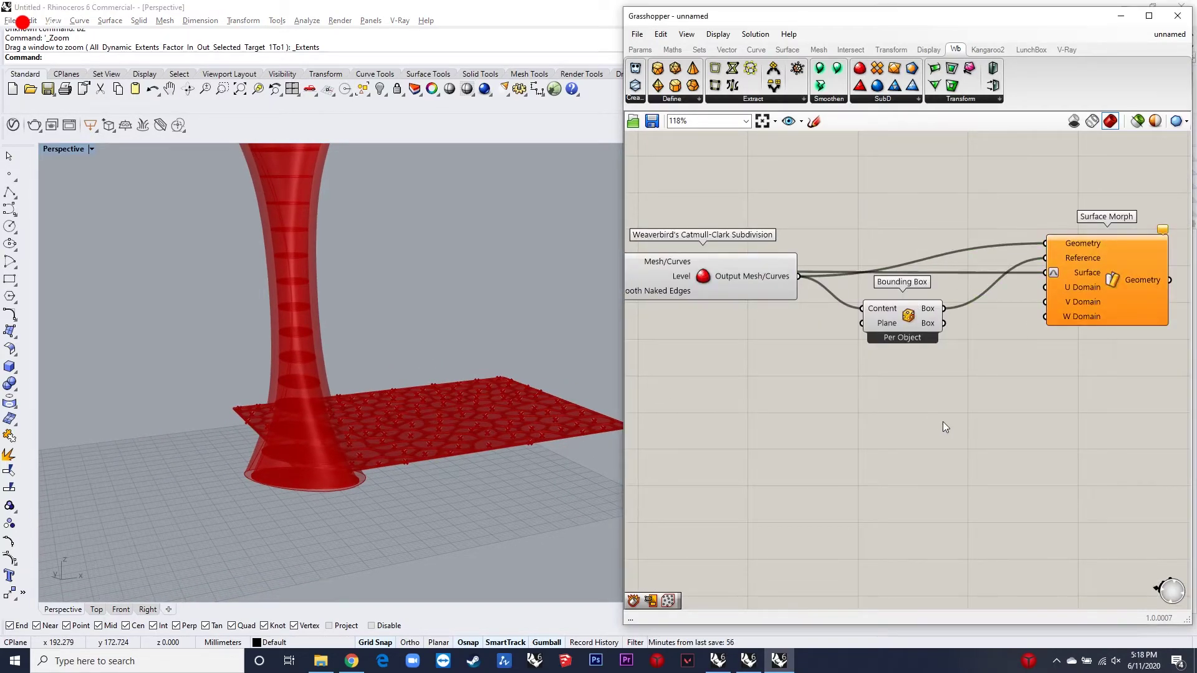
right_click(911, 325)
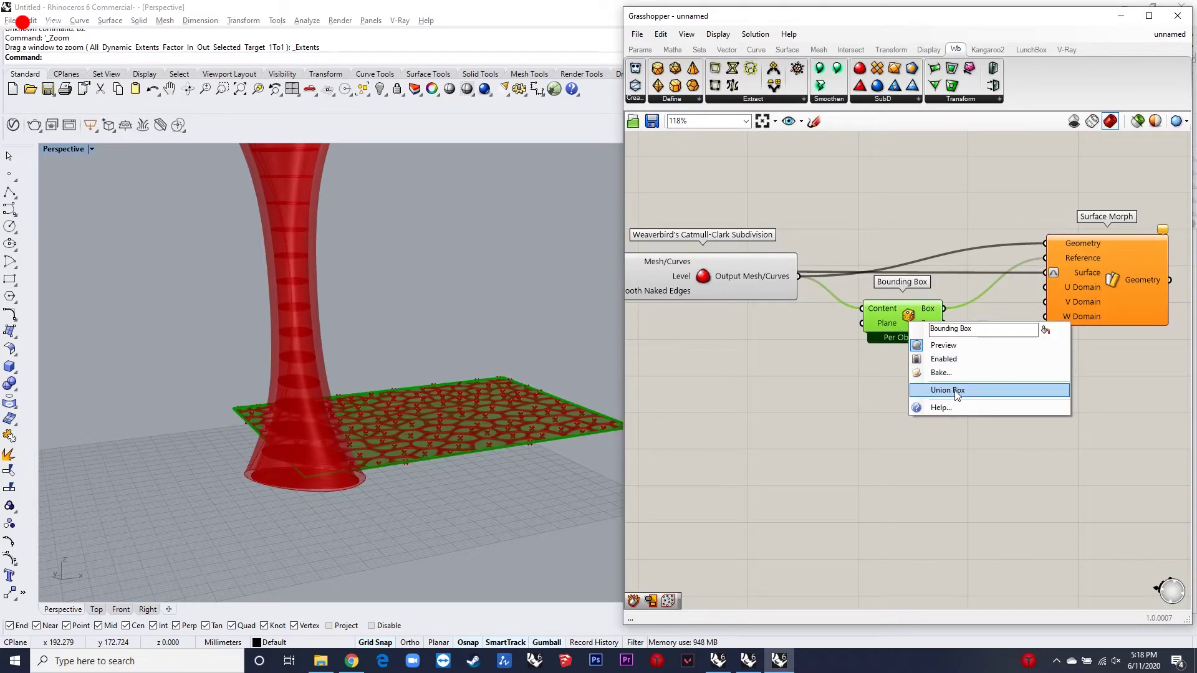
click(956, 392)
- Add a number slider set to 1 and connect it to the U Domain and V Domain inputs of Surface Morph
scroll(947, 234, up, 2)
double_click(934, 208)
text(1)
key(Return)
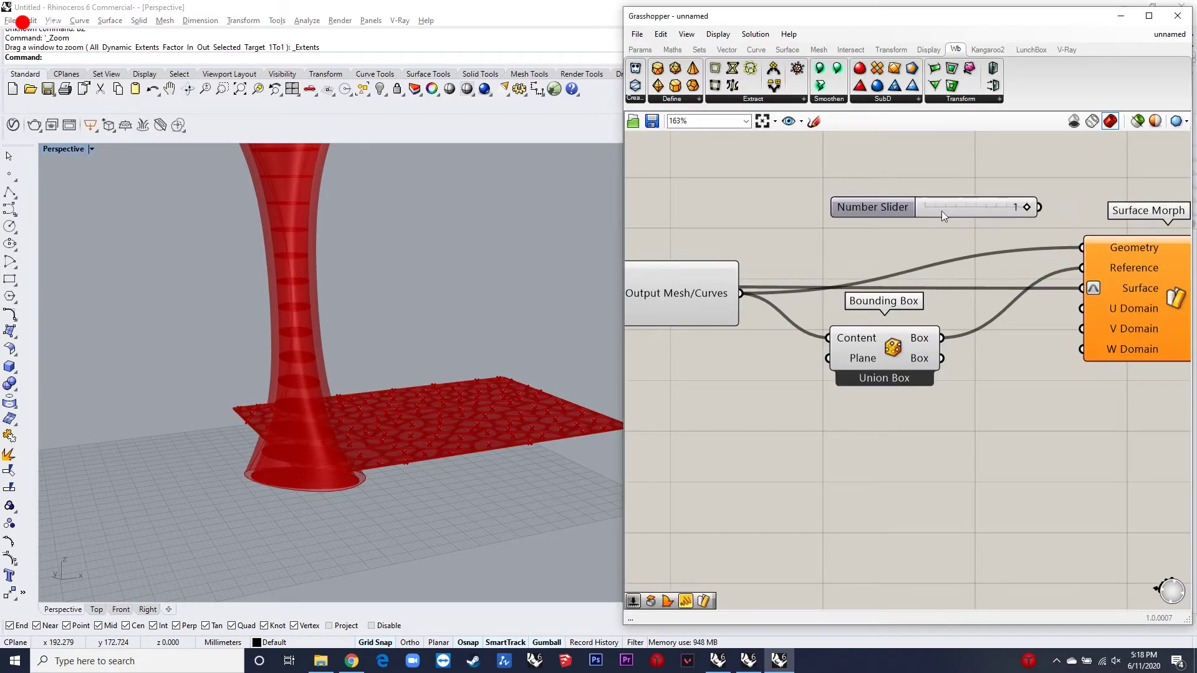
drag(1002, 207, 1090, 309)
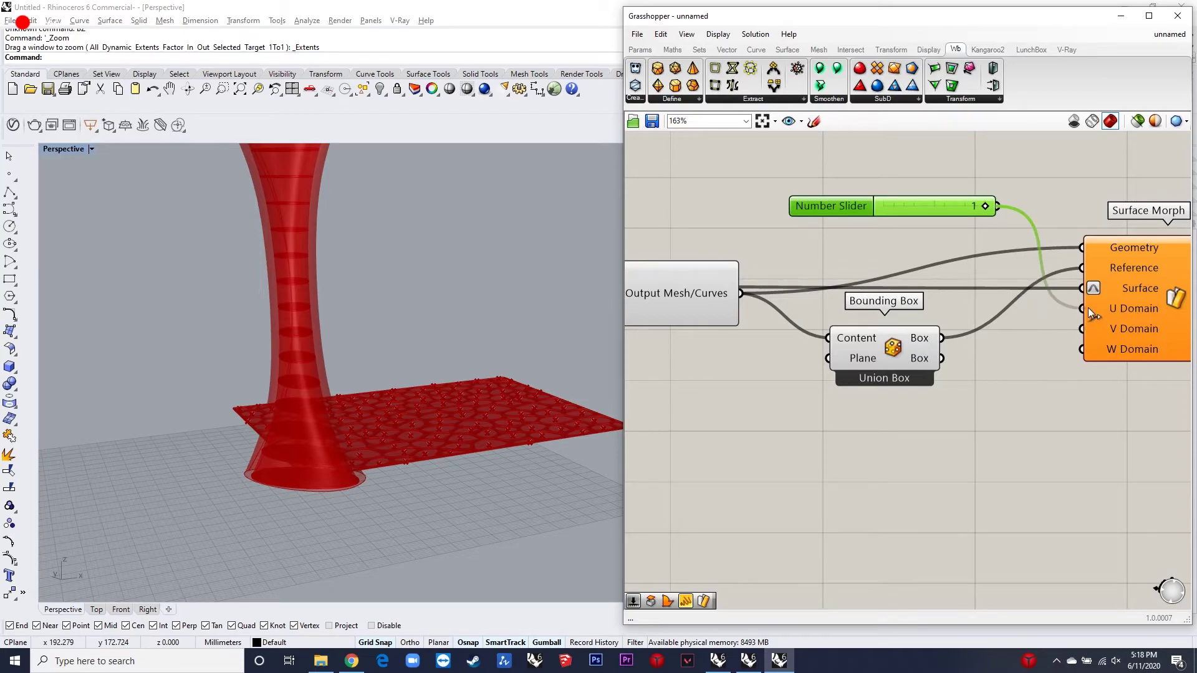
mouse_move(946, 206)
mouse_down()
mouse_move(914, 208)
mouse_move(930, 211)
mouse_up()
scroll(1078, 329, down, 3)
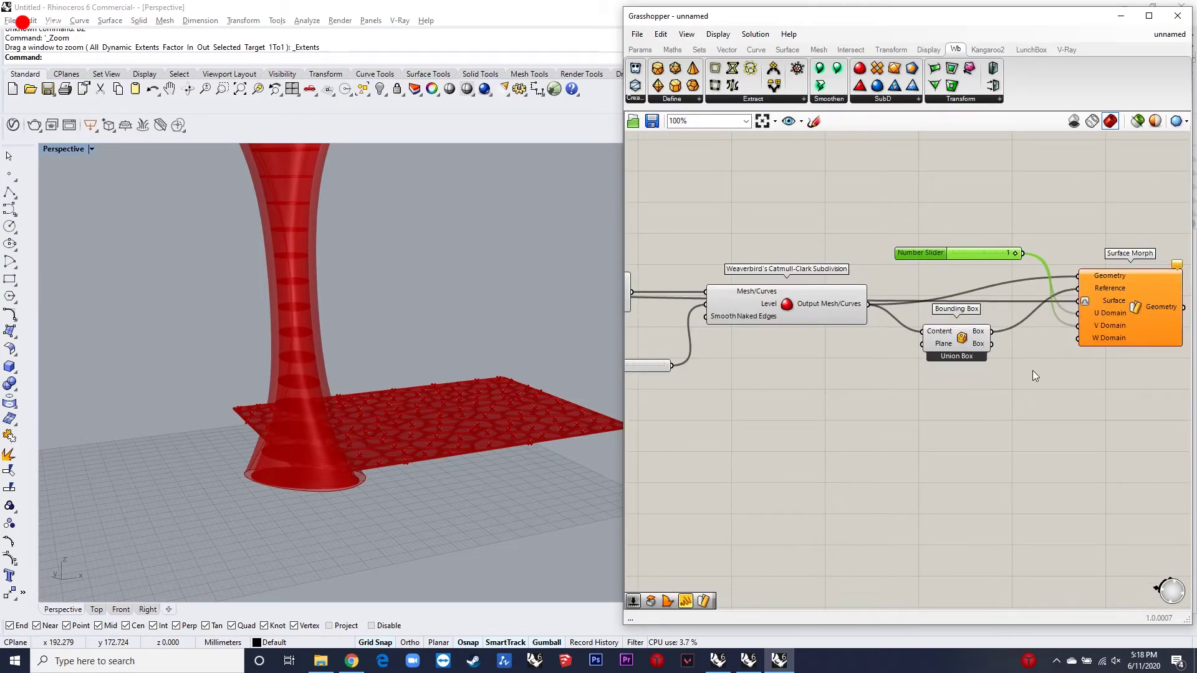
- Connect the 0.5 number slider of Mesh Thicken to the W Domain input of Surface Morph
scroll(1033, 369, down, 5)
scroll(614, 395, up, 4)
scroll(842, 347, up, 9)
scroll(888, 378, down, 3)
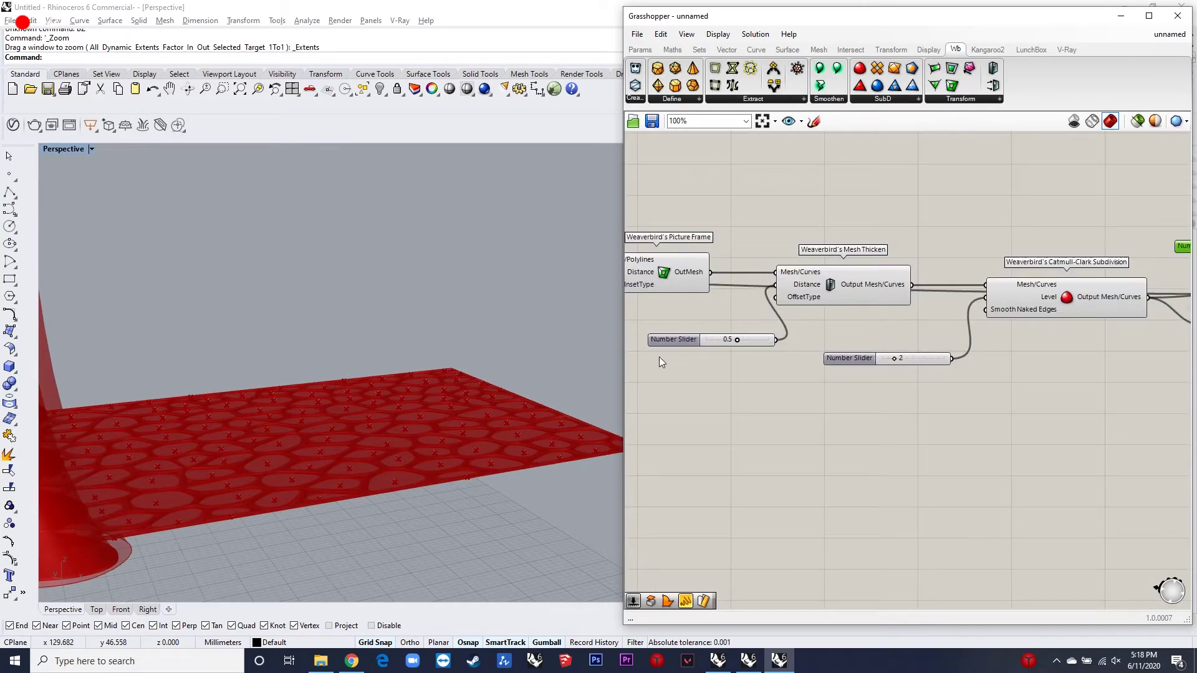
scroll(791, 341, up, 2)
scroll(804, 249, down, 4)
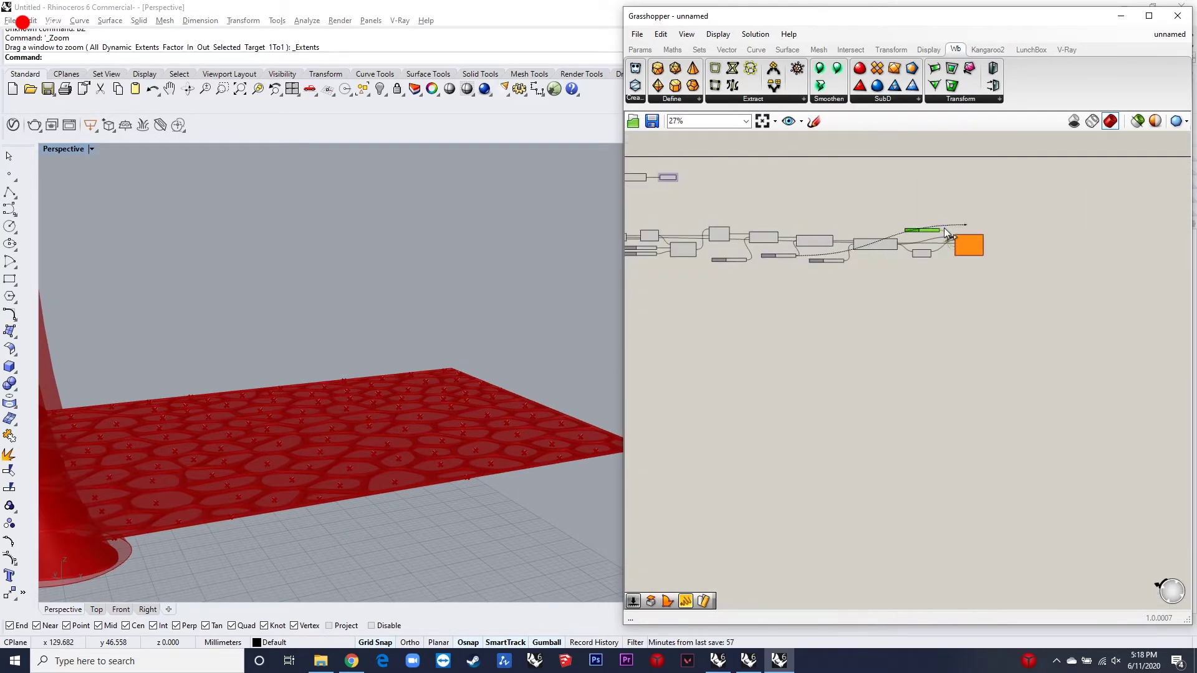
scroll(952, 229, up, 3)
click(962, 323)
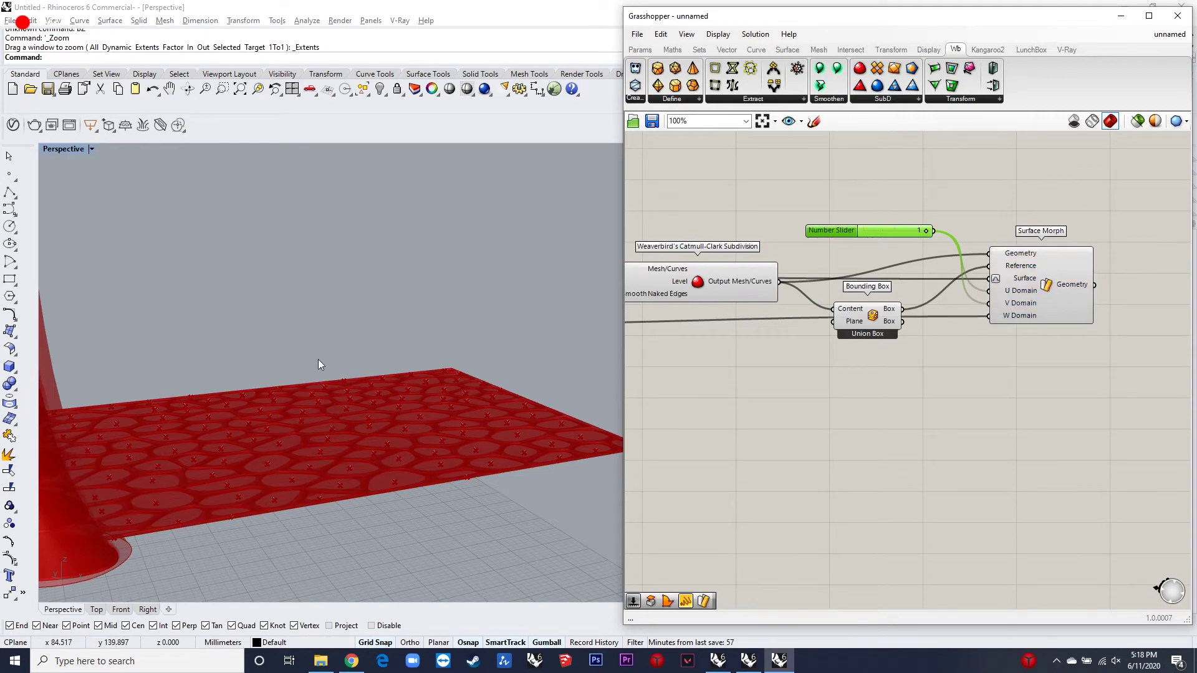
- Turn off the preview of the Offset Surface component and view the morphed mesh on the tower
scroll(320, 361, down, 5)
scroll(337, 336, up, 2)
scroll(270, 269, up, 1)
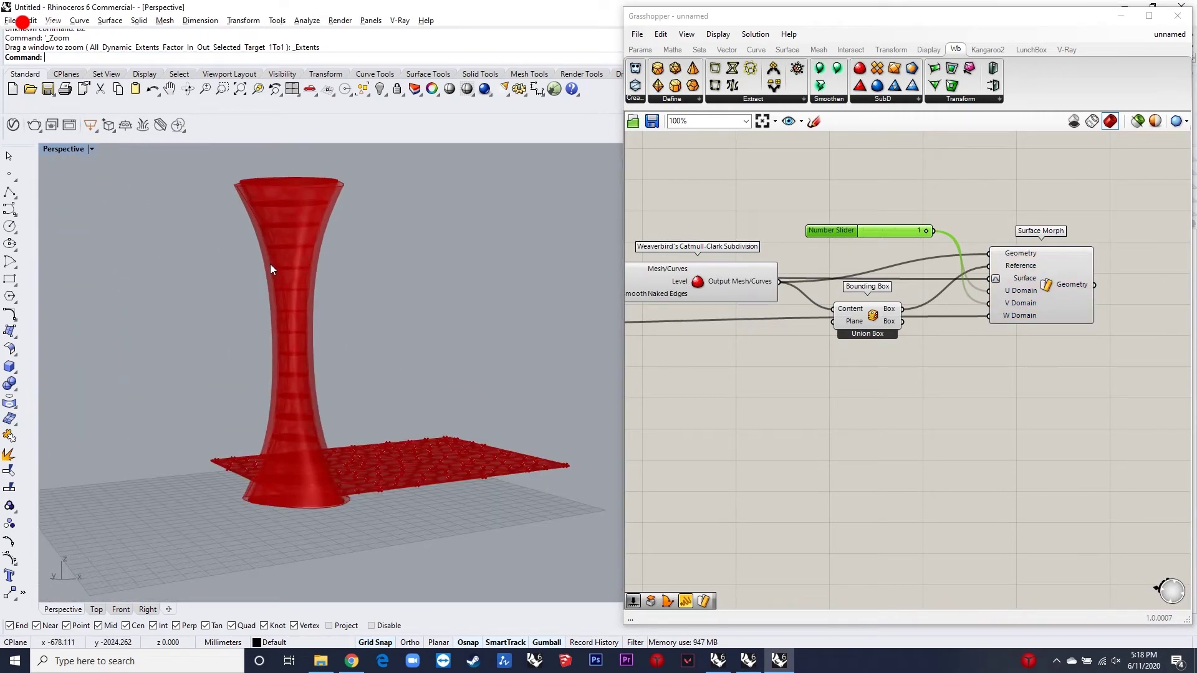
scroll(1115, 353, down, 4)
scroll(271, 442, up, 5)
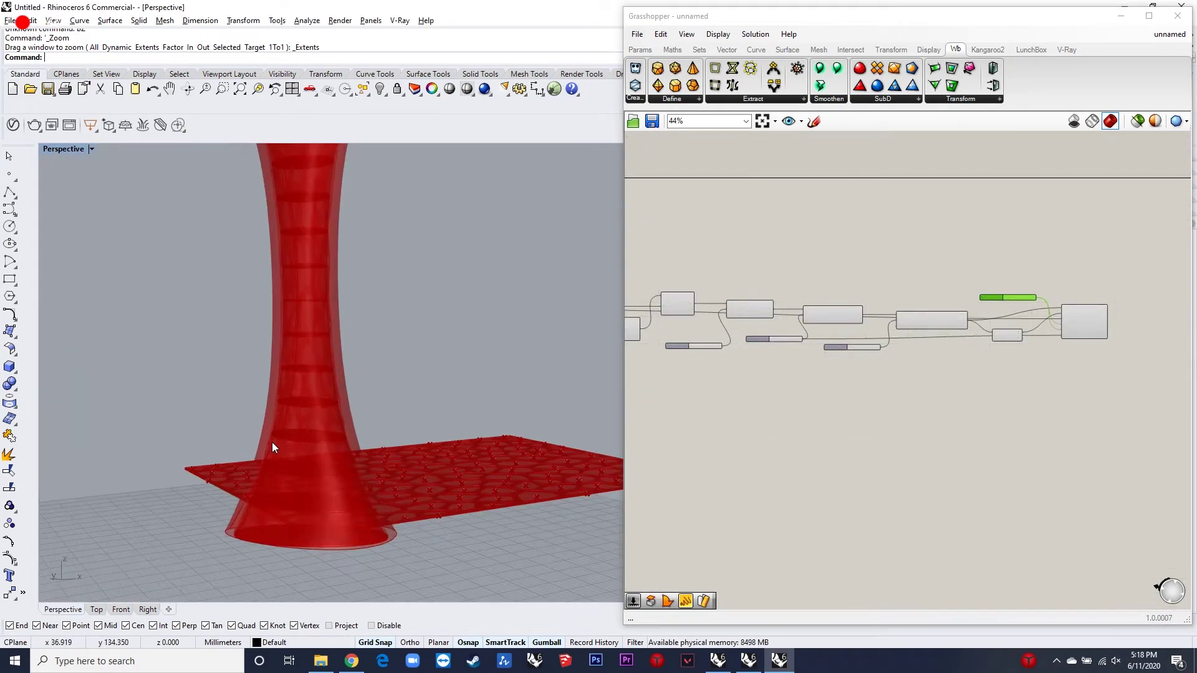
scroll(304, 463, down, 2)
scroll(1059, 399, up, 2)
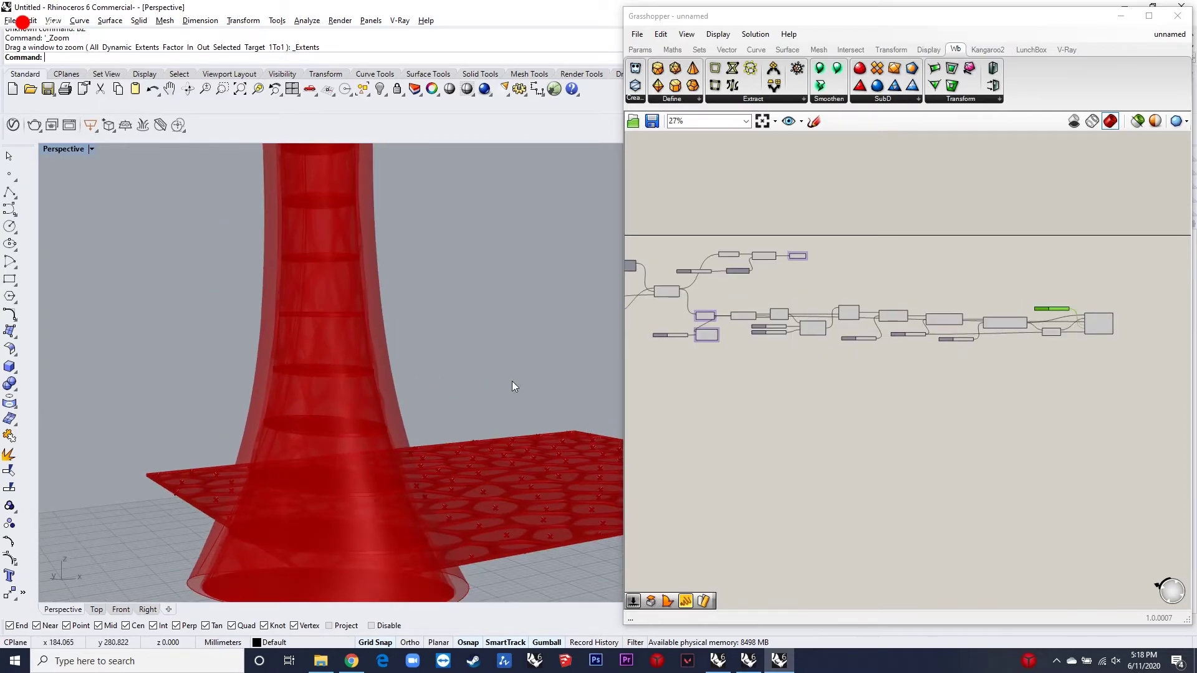
scroll(778, 313, up, 3)
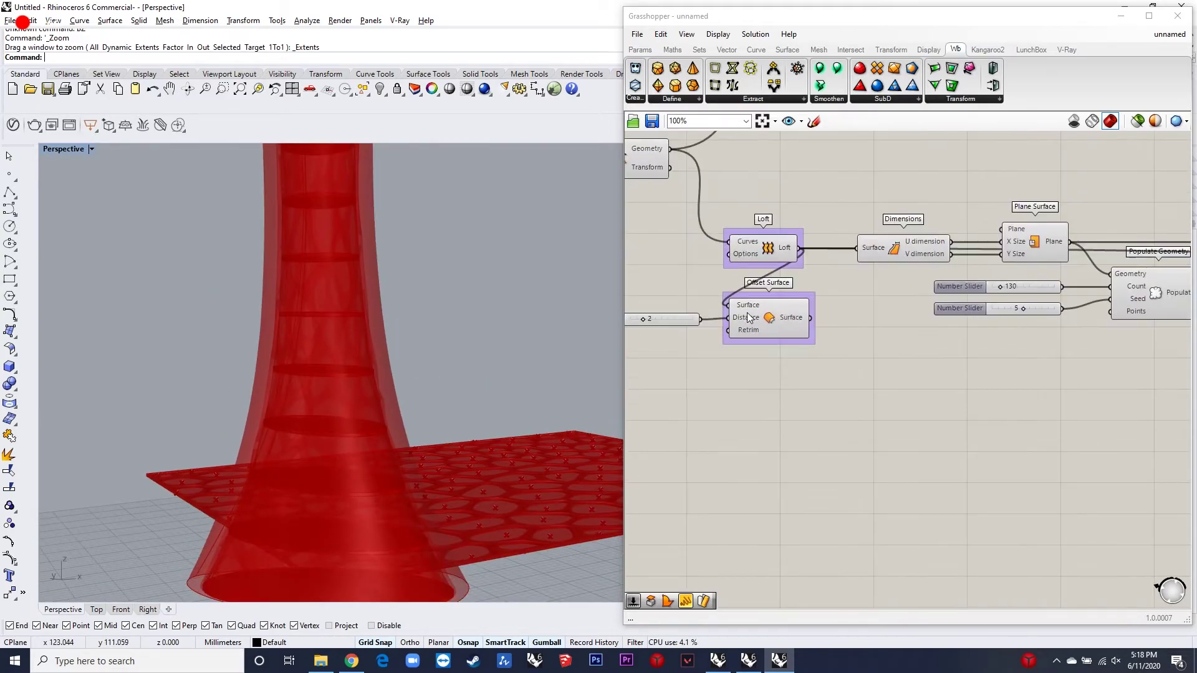
click(784, 318)
middle_click(784, 318)
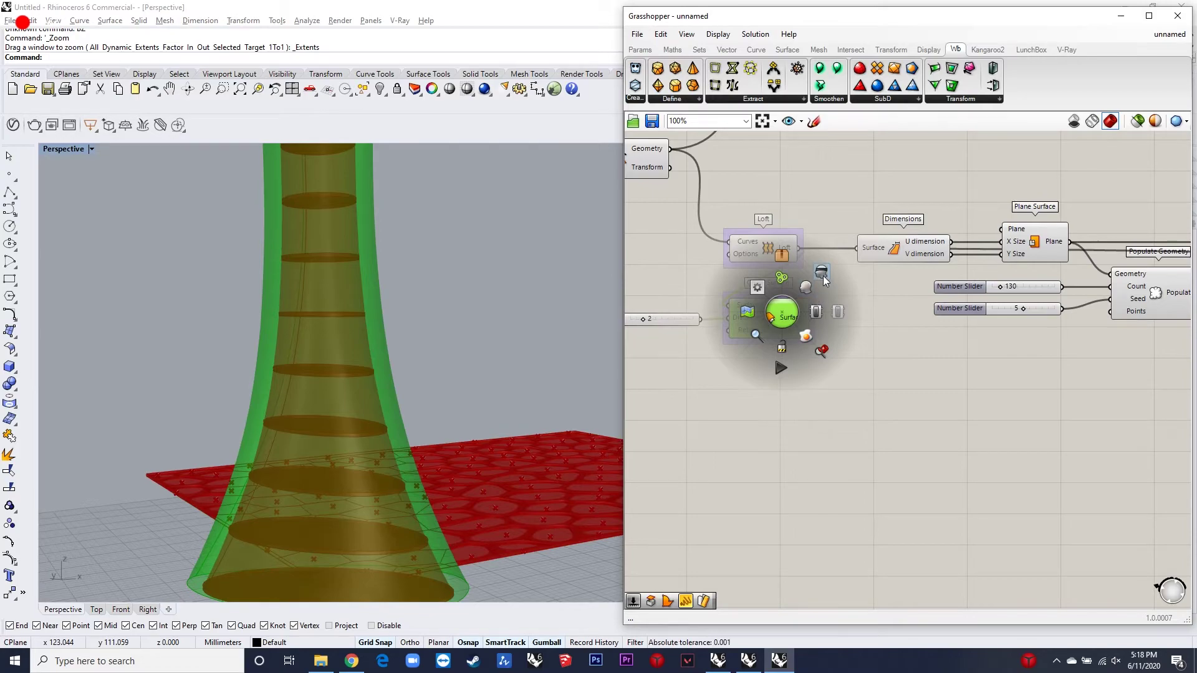
click(821, 273)
mouse_move(316, 431)
right_down()
mouse_move(278, 420)
mouse_move(272, 376)
mouse_move(321, 427)
right_up()
- Duplicate the component chain from Dimensions to Surface Morph below the original and connect the Offset Surface output to the copied Dimensions component
scroll(829, 322, down, 6)
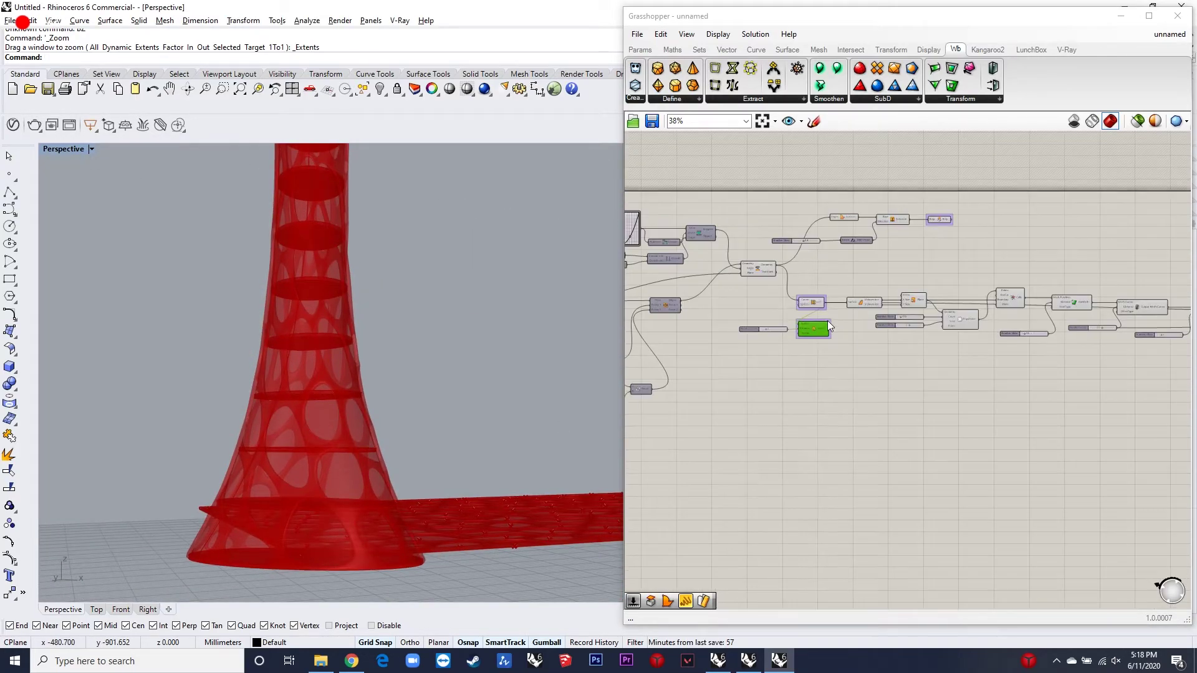
drag(948, 311, 659, 345)
click(825, 447)
right_drag(657, 317, 914, 330)
scroll(913, 330, up, 2)
scroll(913, 331, up, 5)
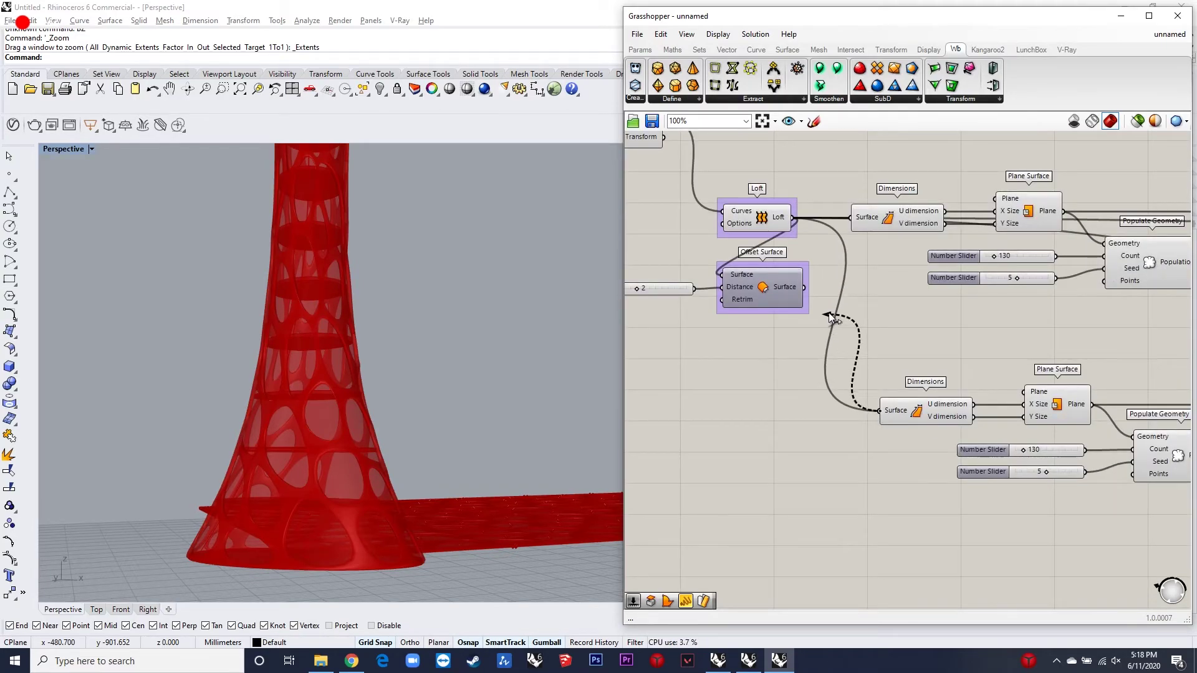
drag(803, 277, 802, 278)
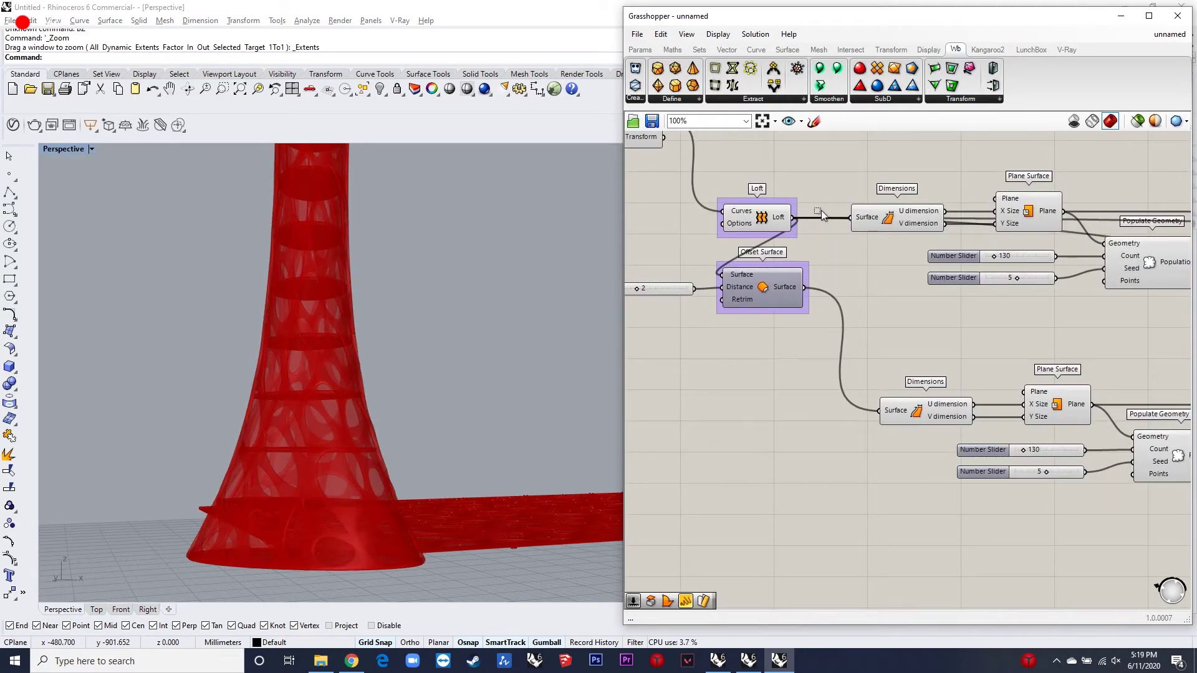
- Connect the Offset Surface output to the Surface input of the copied Surface Morph and view its result on the tower
scroll(807, 218, down, 3)
scroll(797, 219, up, 4)
drag(788, 201, 1091, 332)
scroll(785, 202, down, 4)
scroll(1050, 218, up, 3)
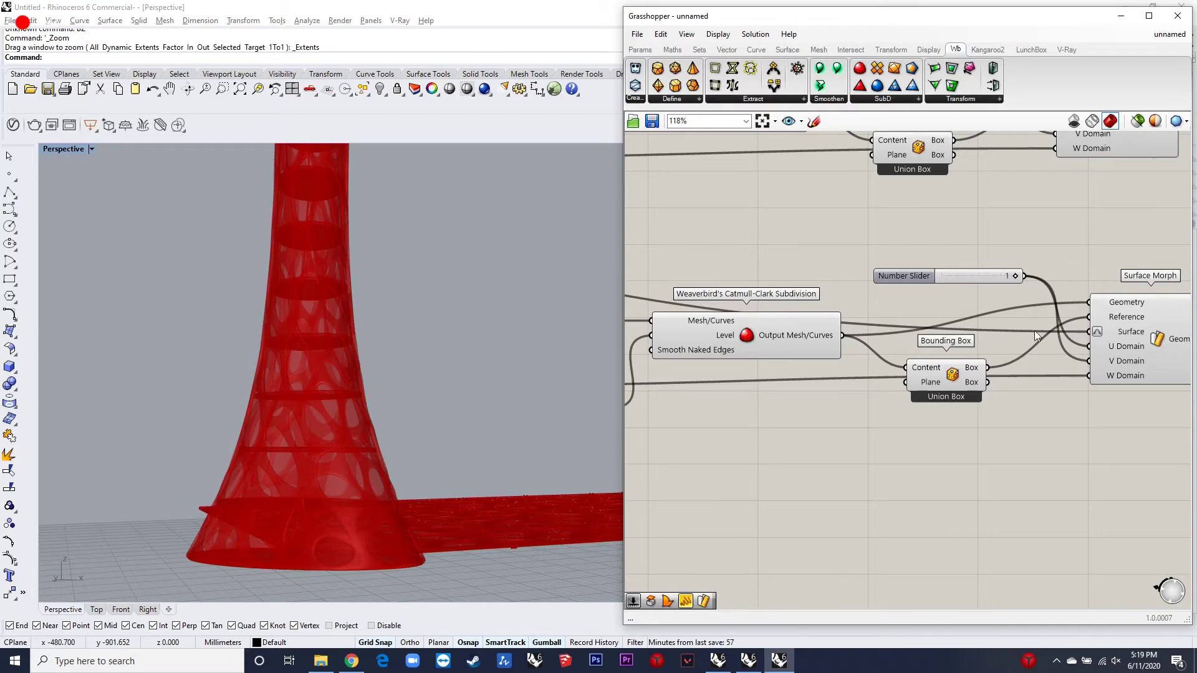
scroll(1034, 321, down, 5)
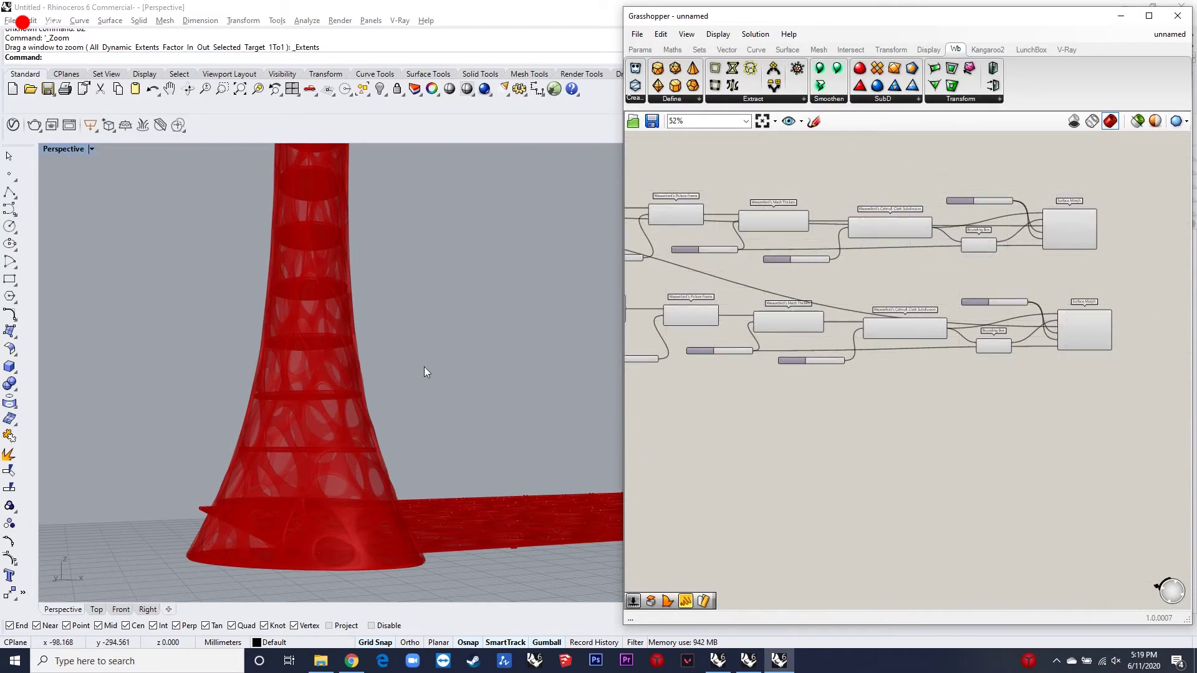
click(1080, 356)
mouse_move(399, 430)
right_down()
mouse_move(334, 428)
mouse_move(387, 430)
right_up()
click(1000, 374)
- Set the Count slider of the copied Populate Geometry component to 65
right_drag(670, 323, 919, 342)
scroll(775, 353, down, 1)
scroll(775, 352, up, 6)
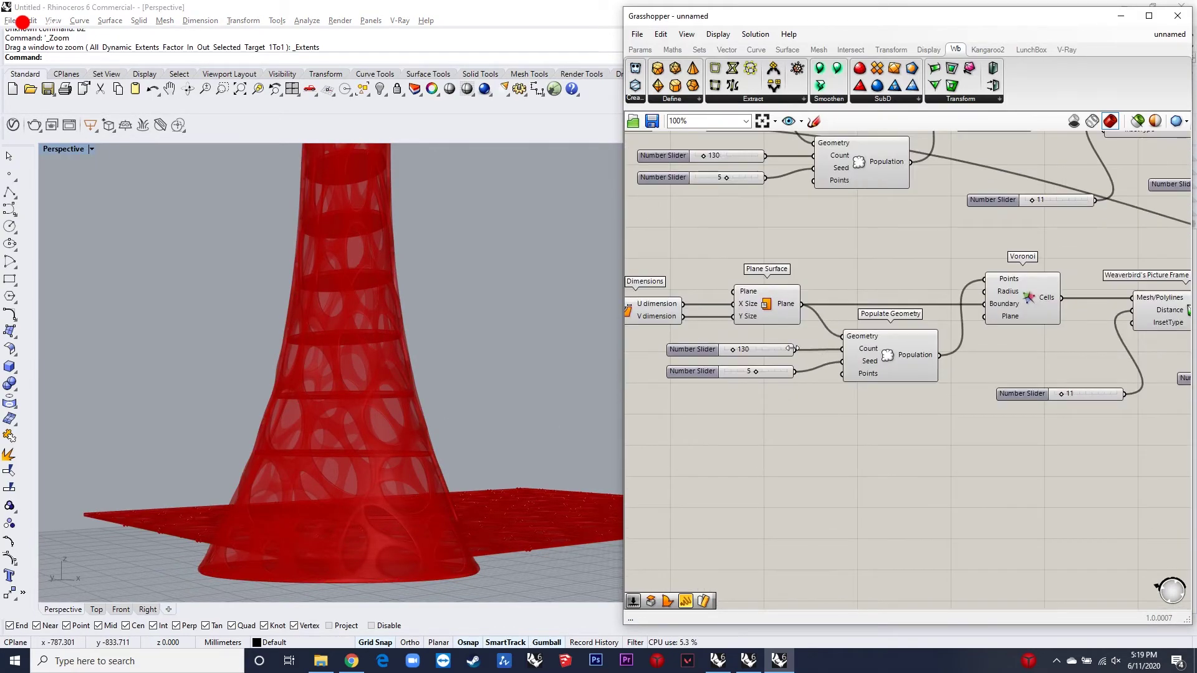
click(754, 351)
double_click(754, 350)
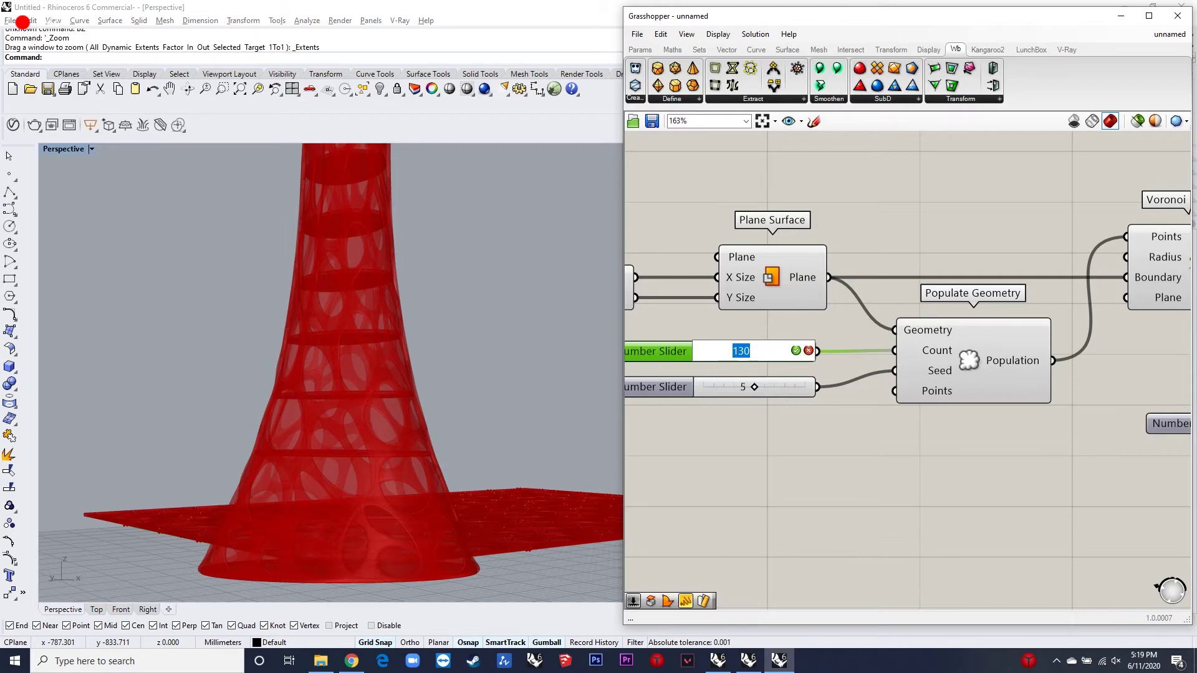
text(65)
key(Return)
click(768, 470)
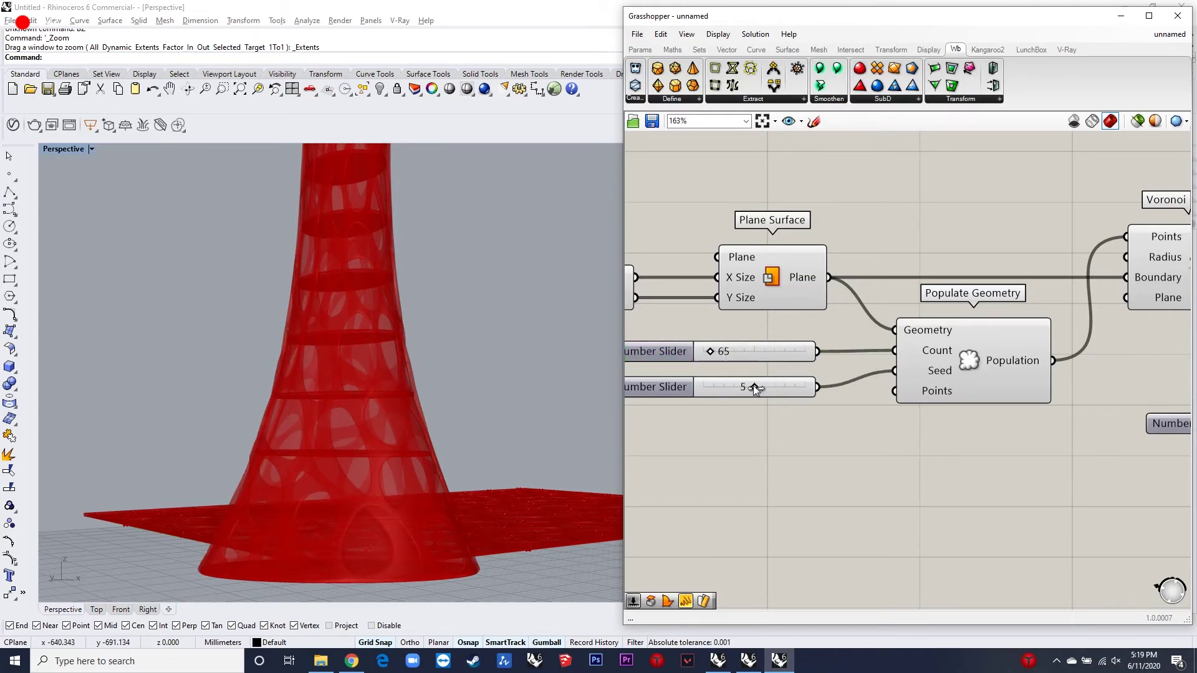
- Compare the two morphed meshes on the tower and move the upper Surface Morph roughly in line with the lower one
scroll(739, 324, down, 6)
scroll(739, 324, up, 1)
right_drag(1059, 280, 643, 268)
scroll(1024, 261, up, 2)
click(933, 235)
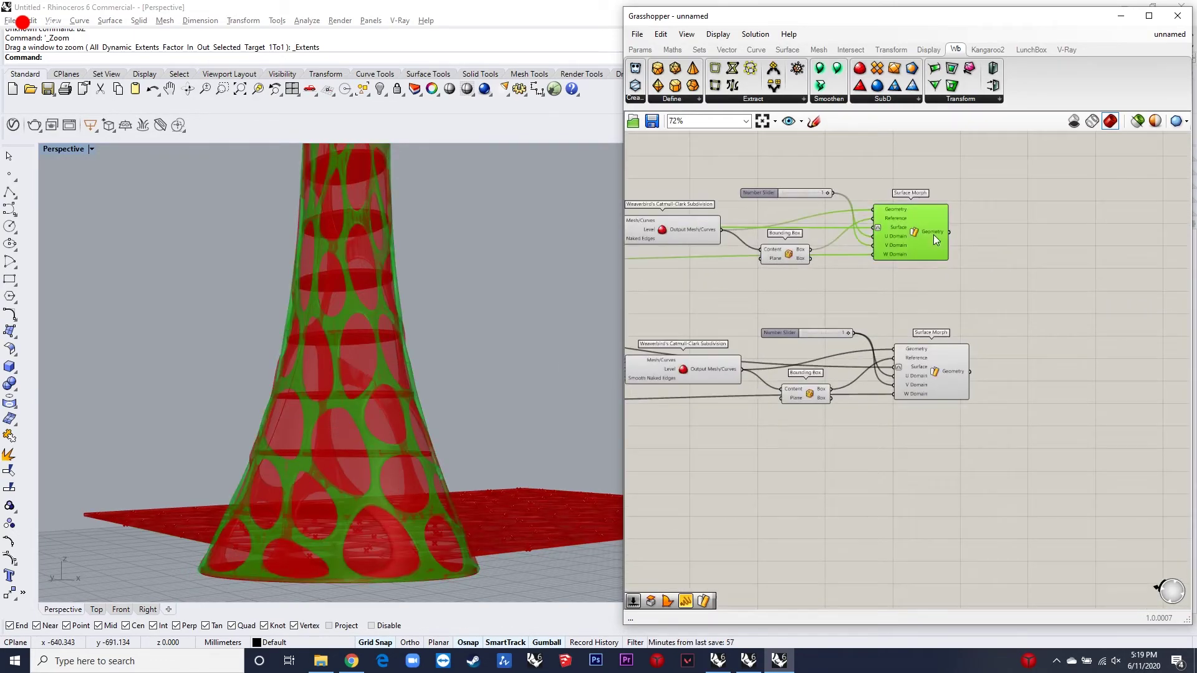
click(945, 358)
drag(969, 409, 936, 236)
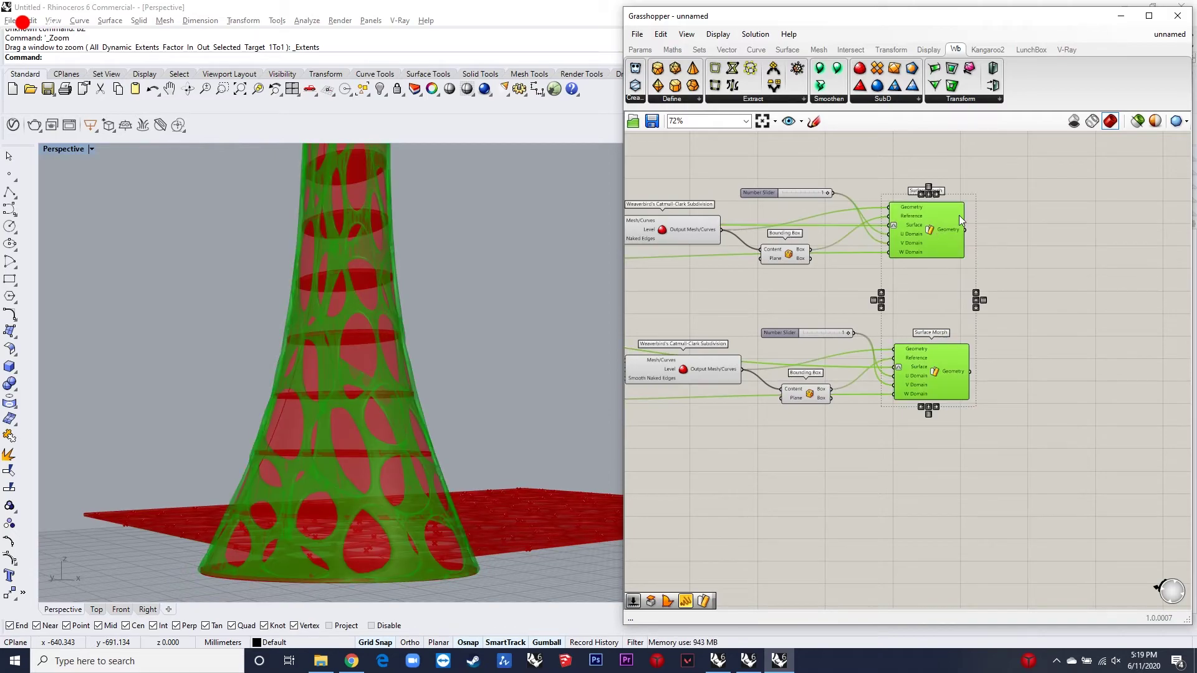
scroll(998, 374, down, 3)
click(885, 284)
- Move the Cap Holes component along the canvas to sit above the two Surface Morph components
scroll(884, 283, down, 3)
scroll(698, 293, up, 3)
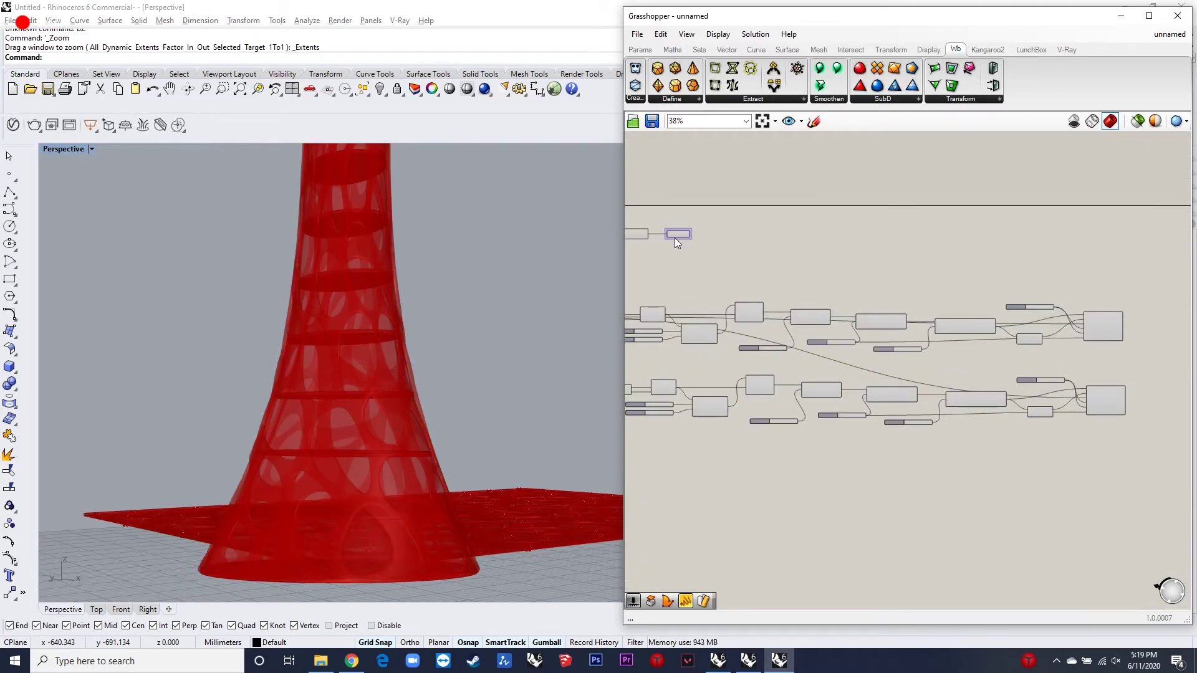
drag(675, 236, 956, 262)
drag(1141, 423, 1099, 259)
click(1113, 274)
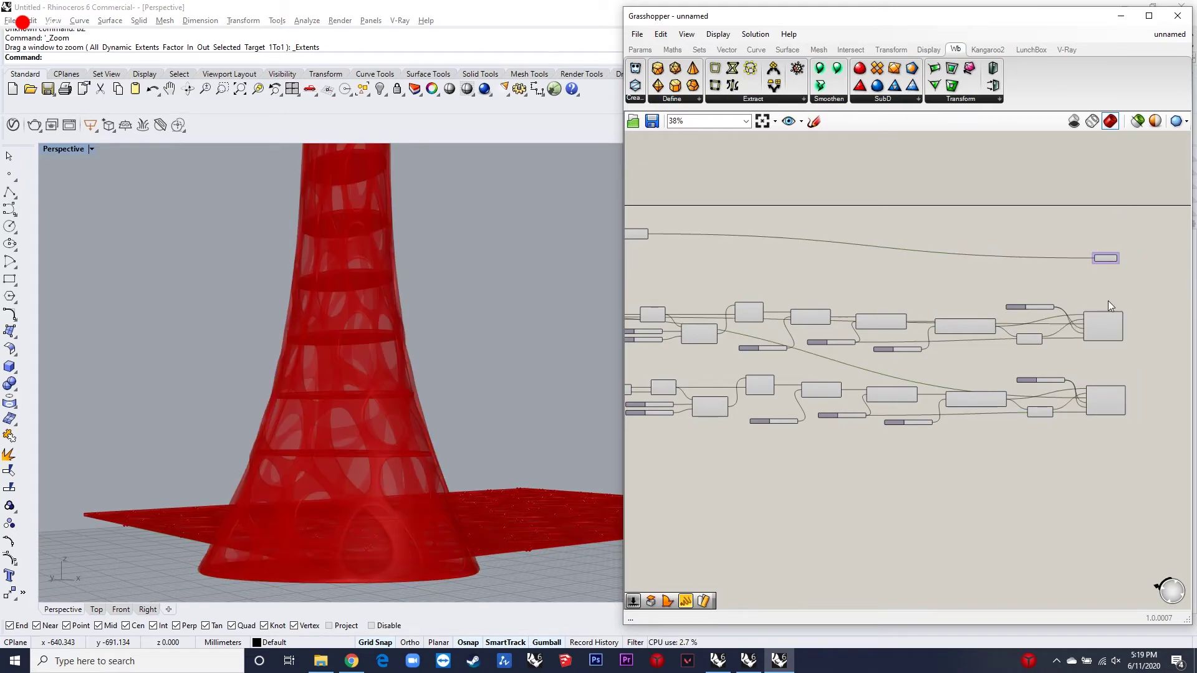
- Put the upper and lower Surface Morph components each in their own group
scroll(1117, 316, up, 4)
click(1098, 317)
middle_click(1099, 316)
click(1099, 284)
click(1097, 471)
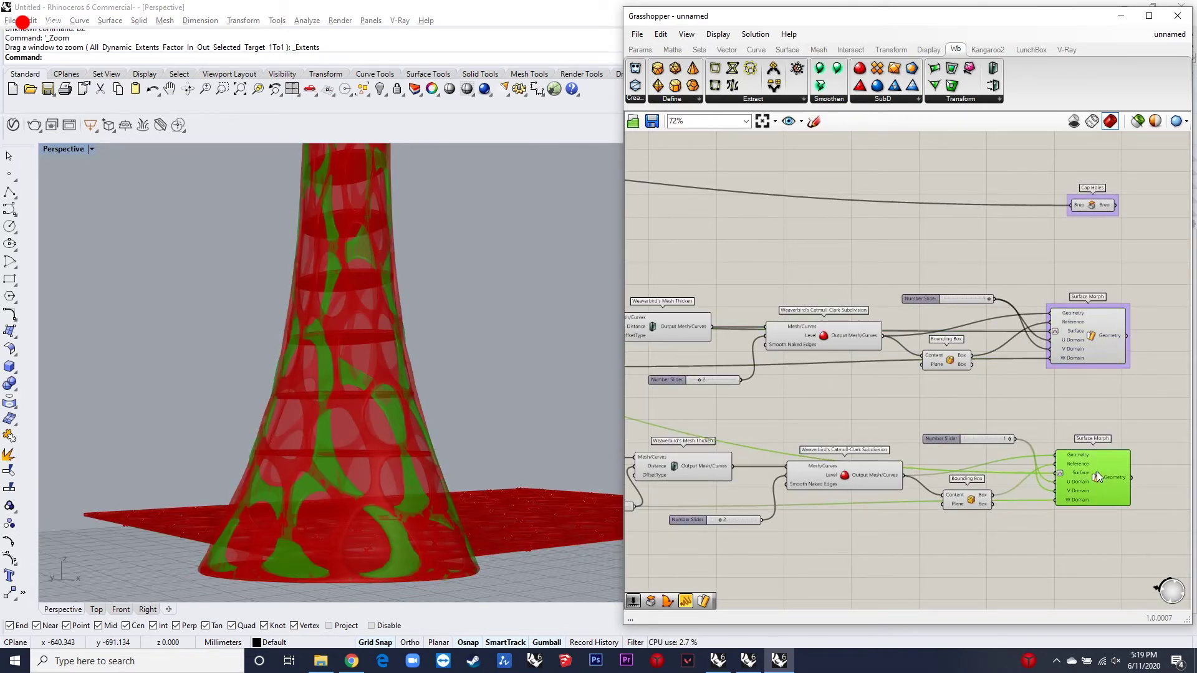
click(1008, 405)
- Group the Cap Holes component and both Surface Morph components together in one enclosing group
drag(1131, 540, 1084, 180)
middle_click(1089, 215)
click(1090, 189)
click(824, 245)
scroll(825, 246, down, 3)
scroll(1061, 227, up, 7)
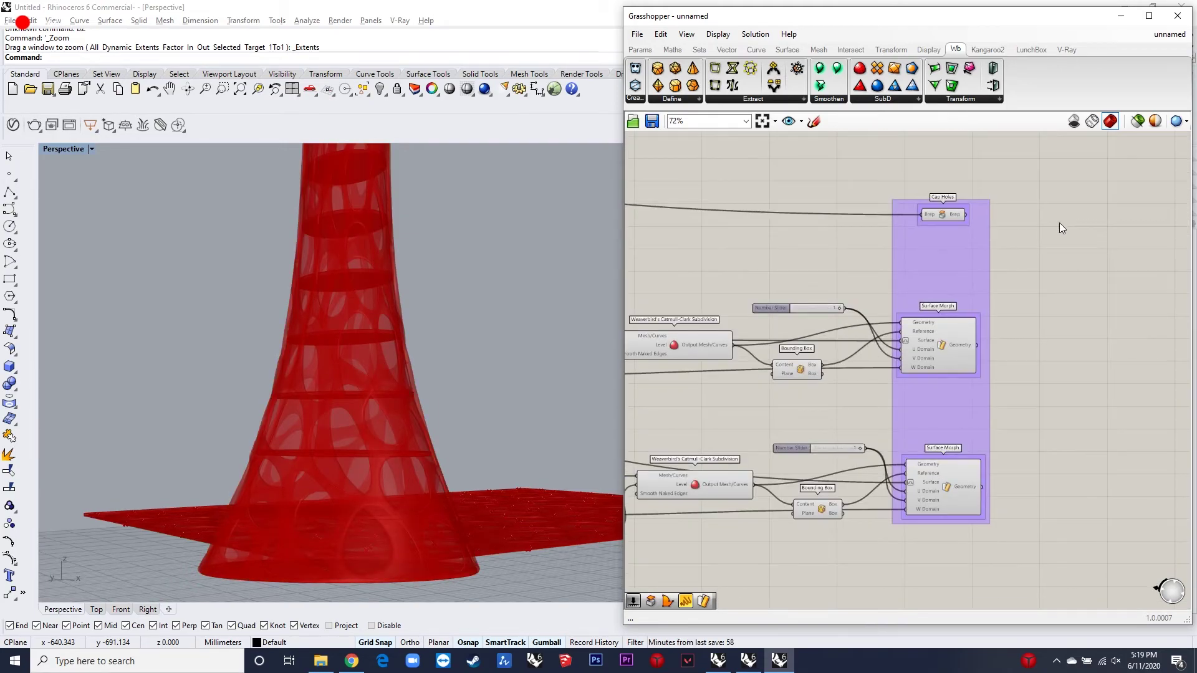
scroll(935, 215, down, 3)
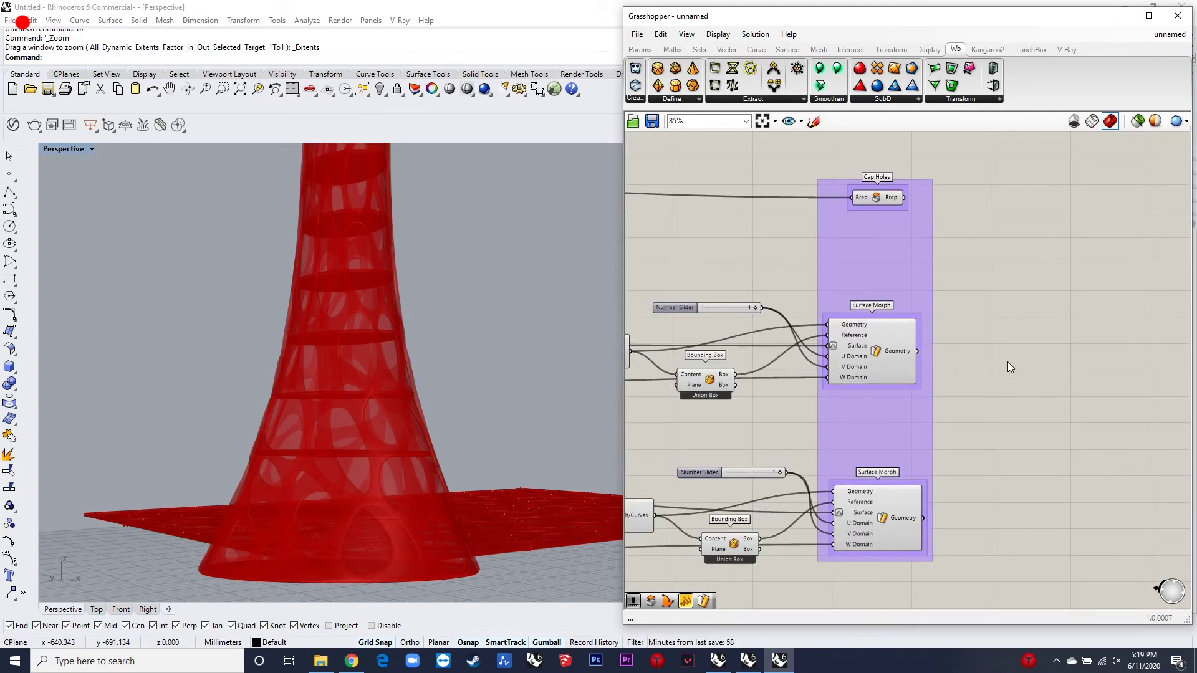
- Add a Merge component and connect Cap Holes to D1, the upper Surface Morph to D2 and the lower one to D3
double_click(1003, 364)
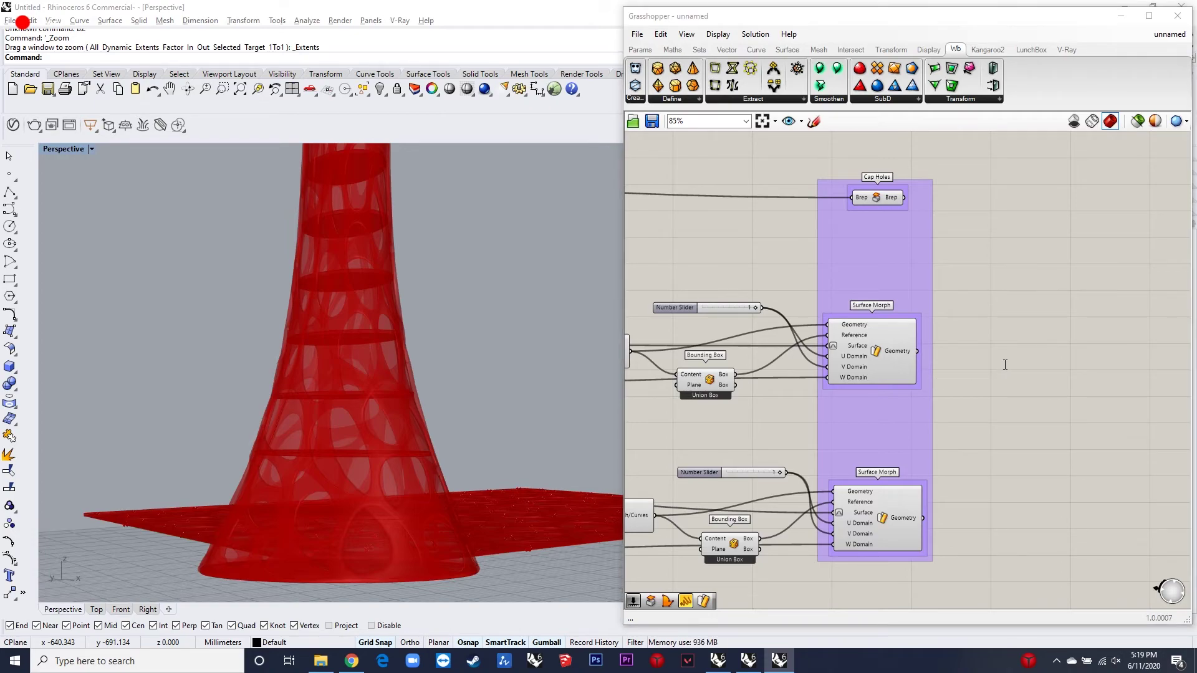
text(merge)
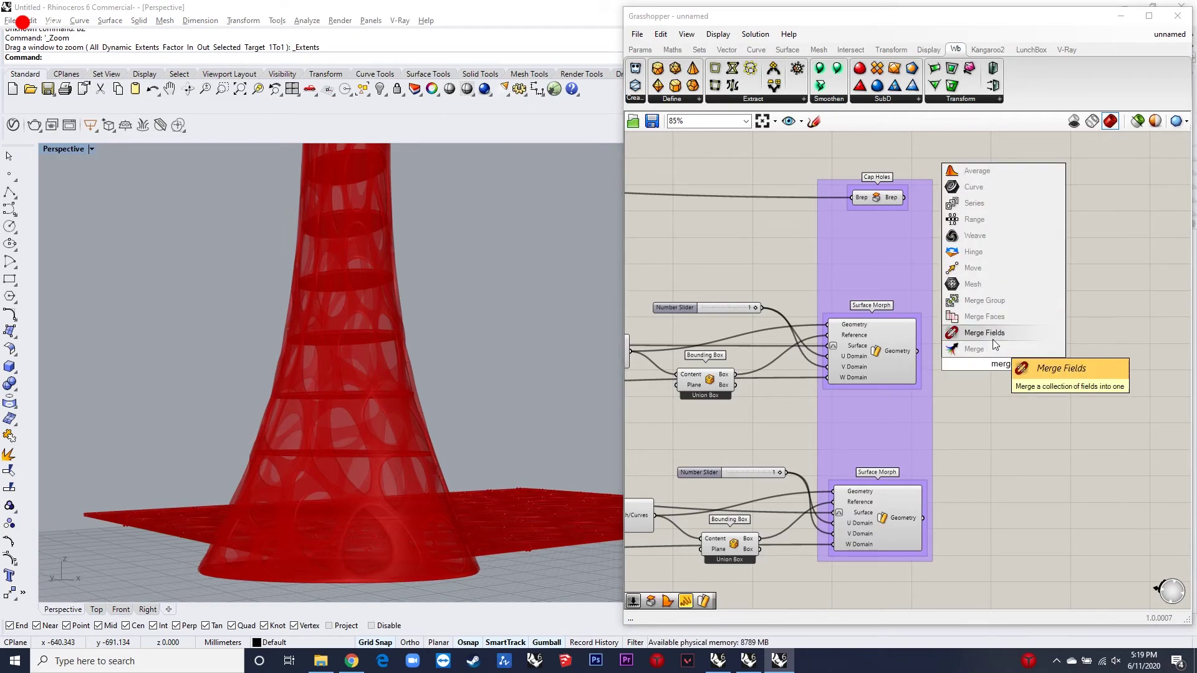
click(992, 339)
drag(988, 361, 1035, 360)
drag(904, 198, 917, 351)
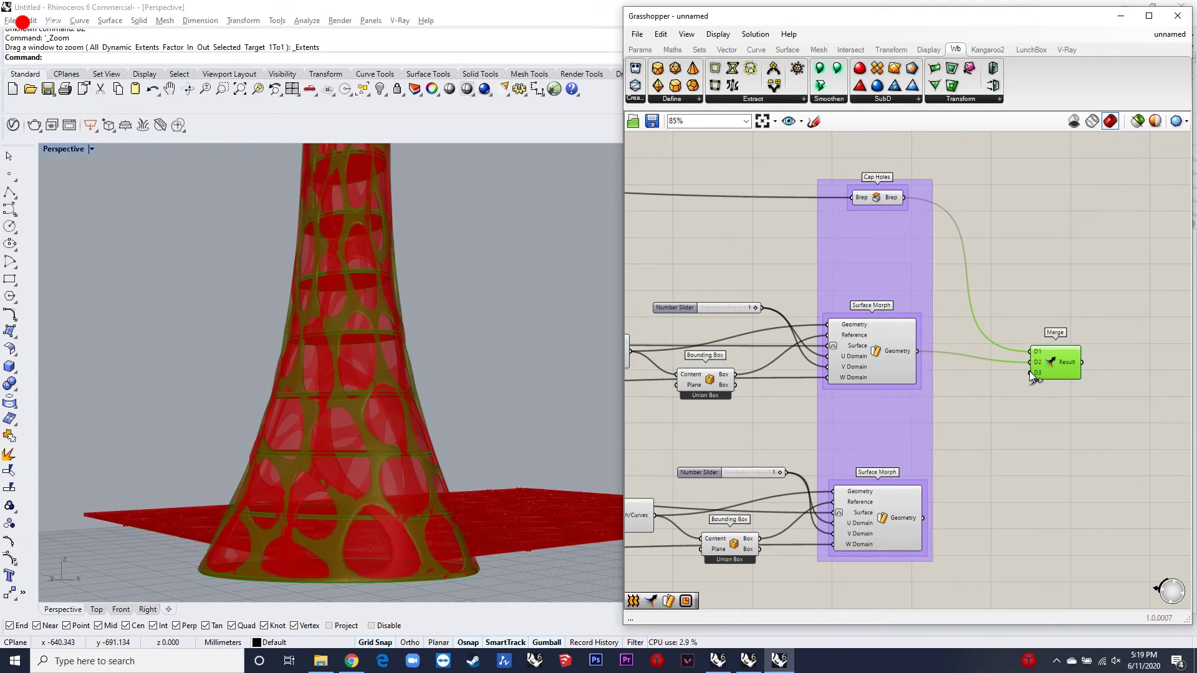
drag(1029, 371, 921, 521)
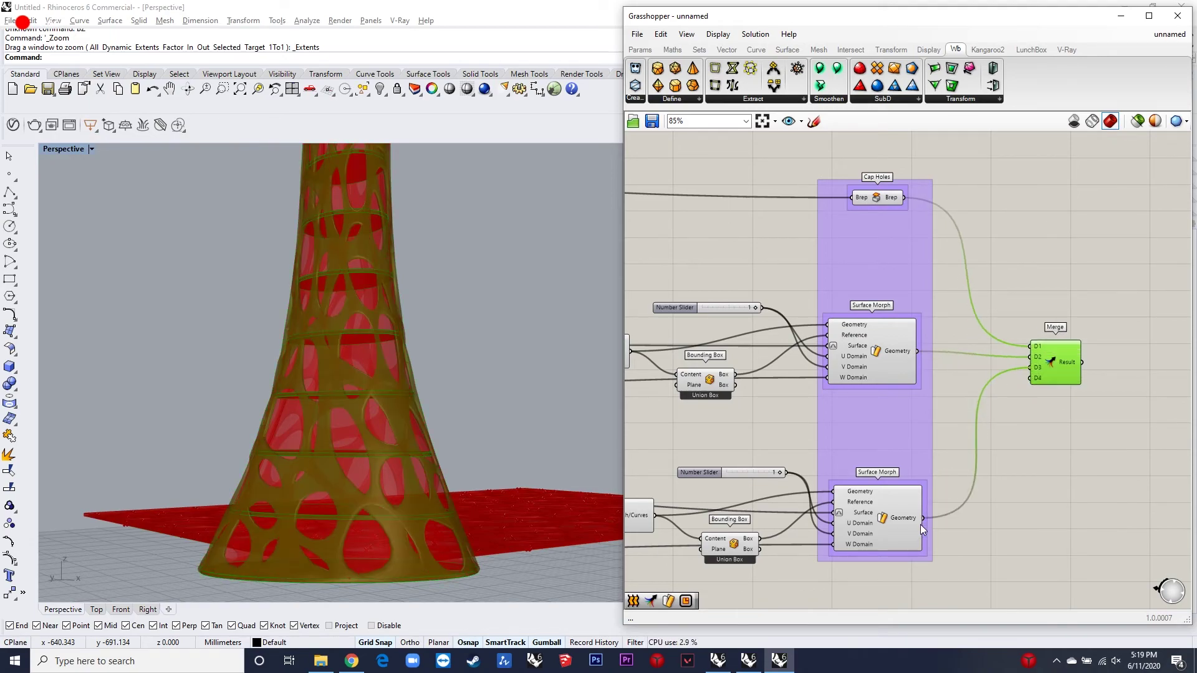
- Bake the Merge result as grouped geometry on the Default layer
right_click(1049, 368)
click(1086, 414)
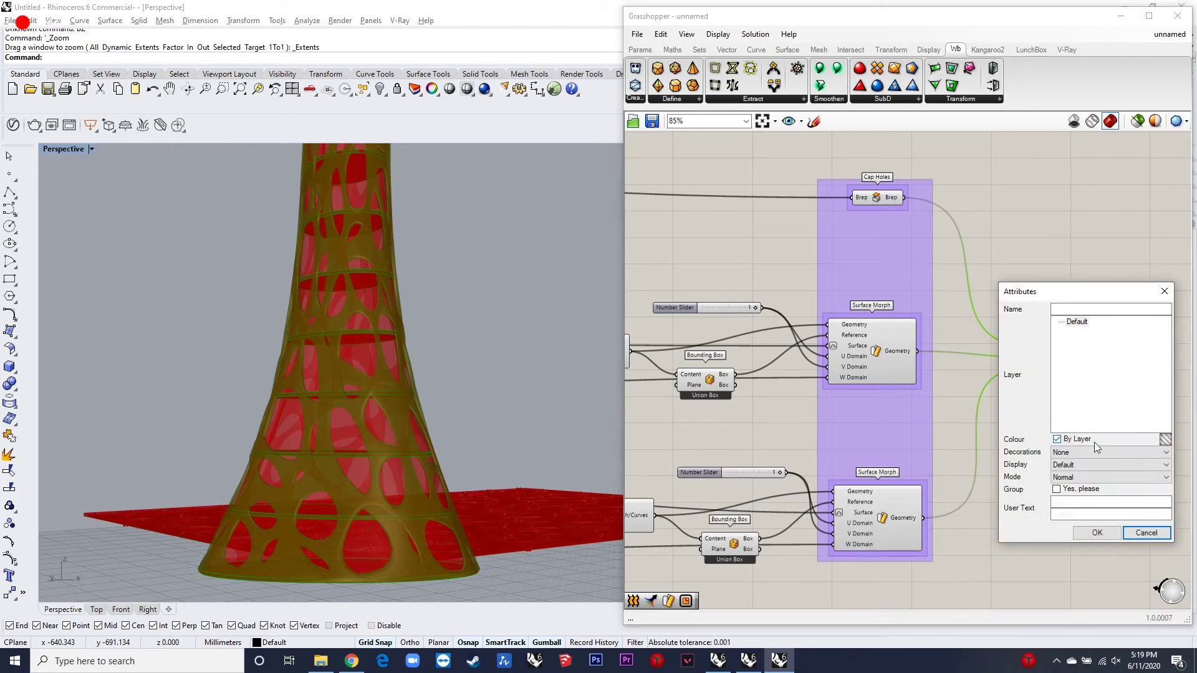
click(1056, 488)
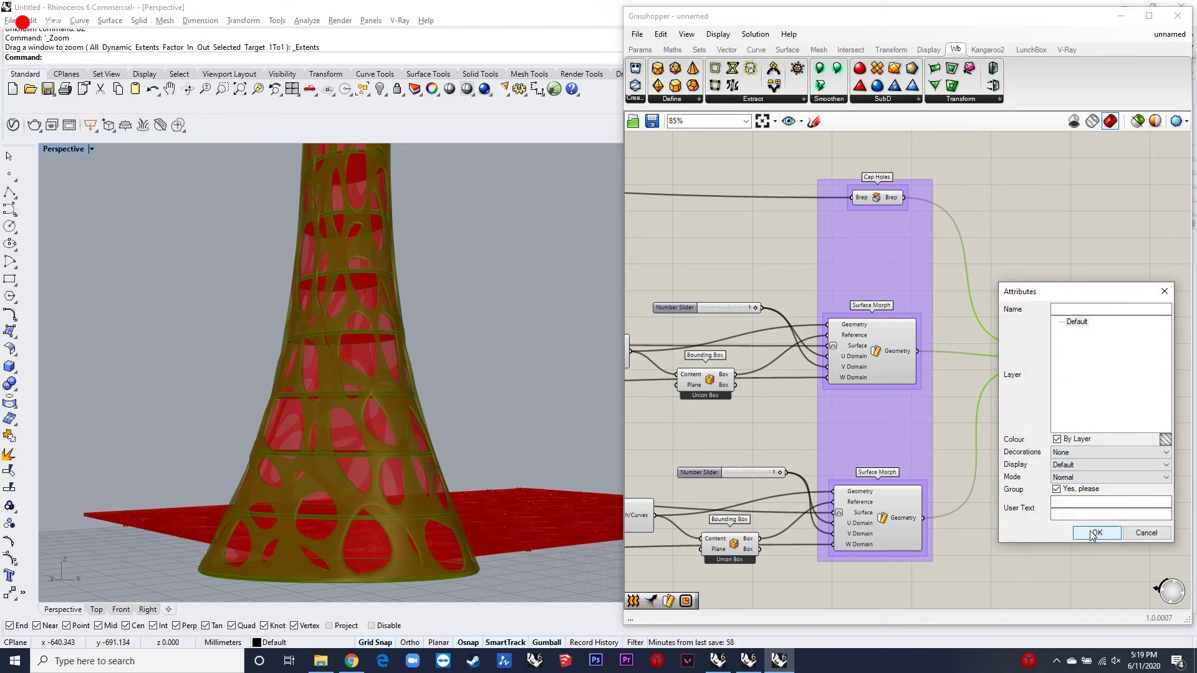
click(1095, 533)
- Switch the Grasshopper preview to wireframe and inspect the baked tower in the Perspective viewport
click(1091, 121)
scroll(341, 517, down, 5)
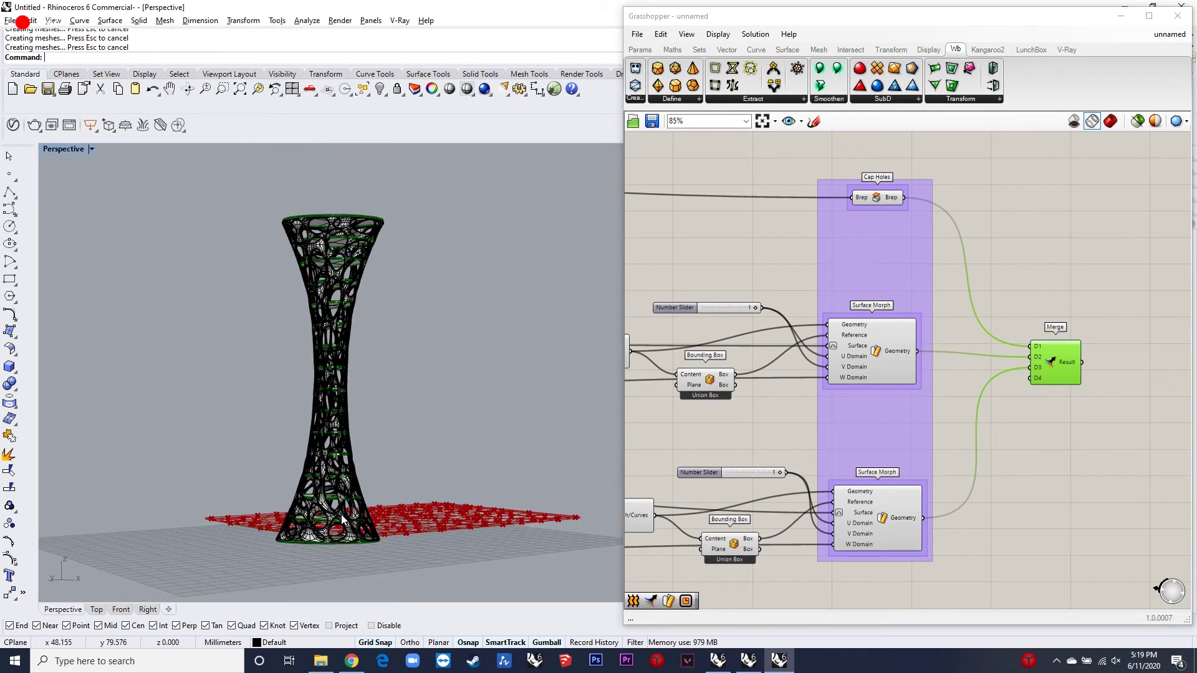
scroll(342, 517, up, 8)
scroll(369, 530, down, 8)
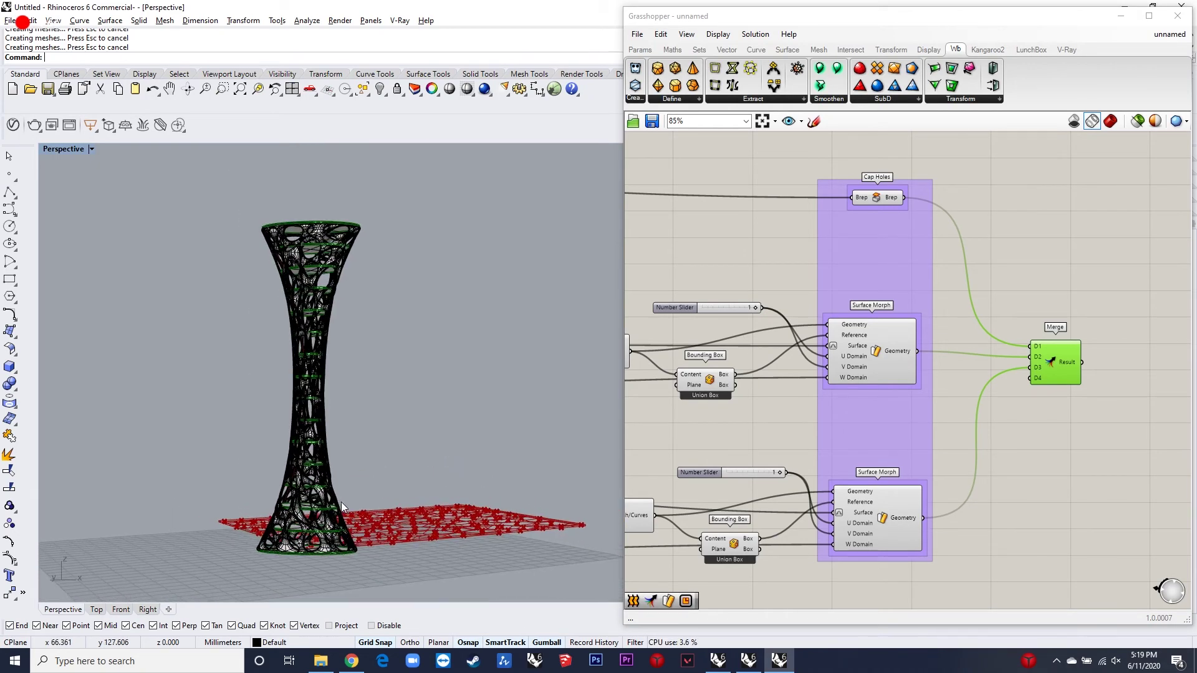
scroll(341, 503, up, 4)
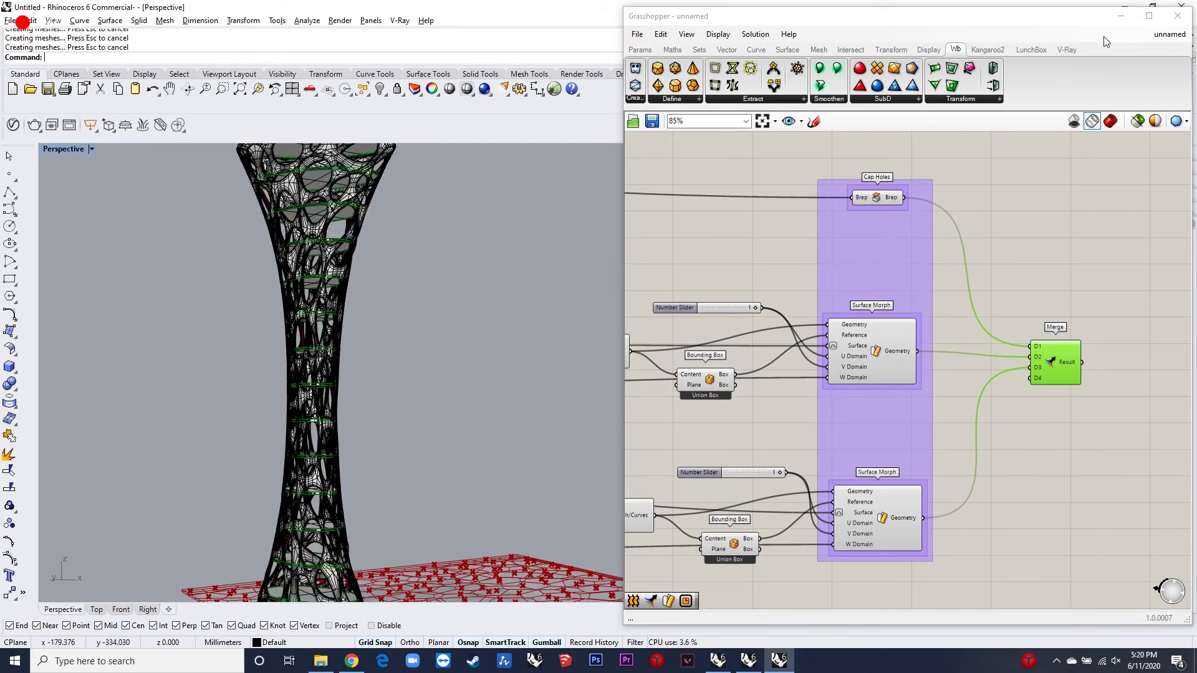
- Minimize the Grasshopper window and set the Perspective viewport to Rendered display mode
click(1120, 16)
scroll(563, 376, down, 3)
scroll(558, 379, up, 3)
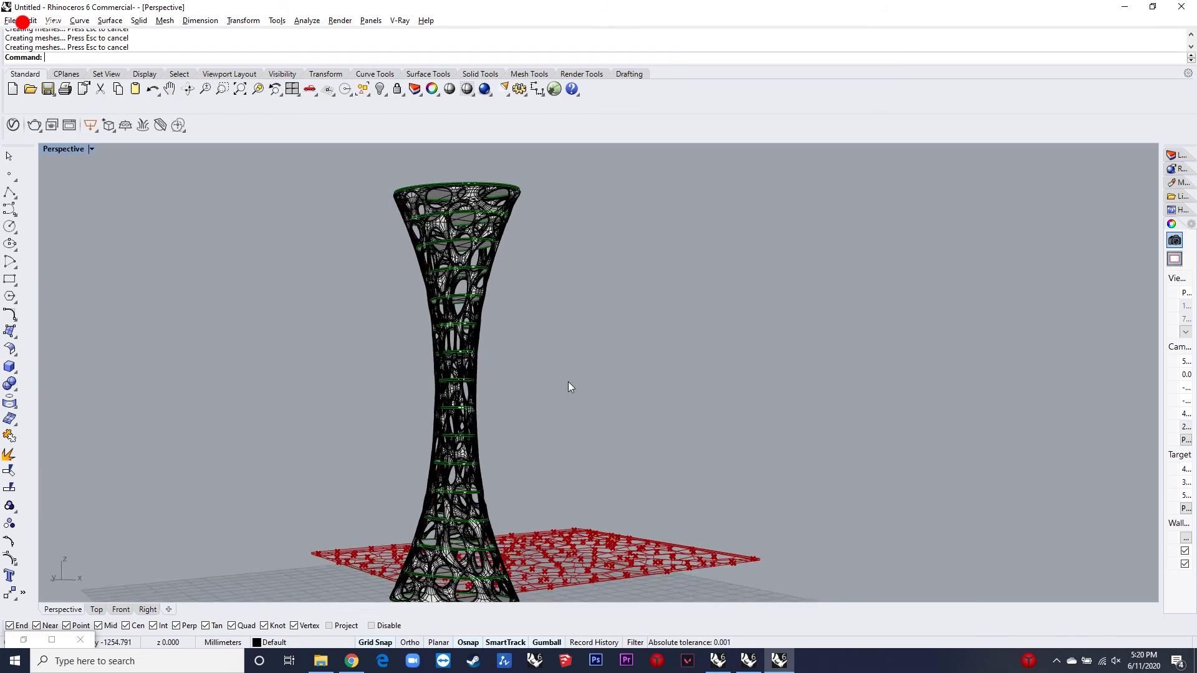
scroll(556, 379, up, 3)
click(92, 149)
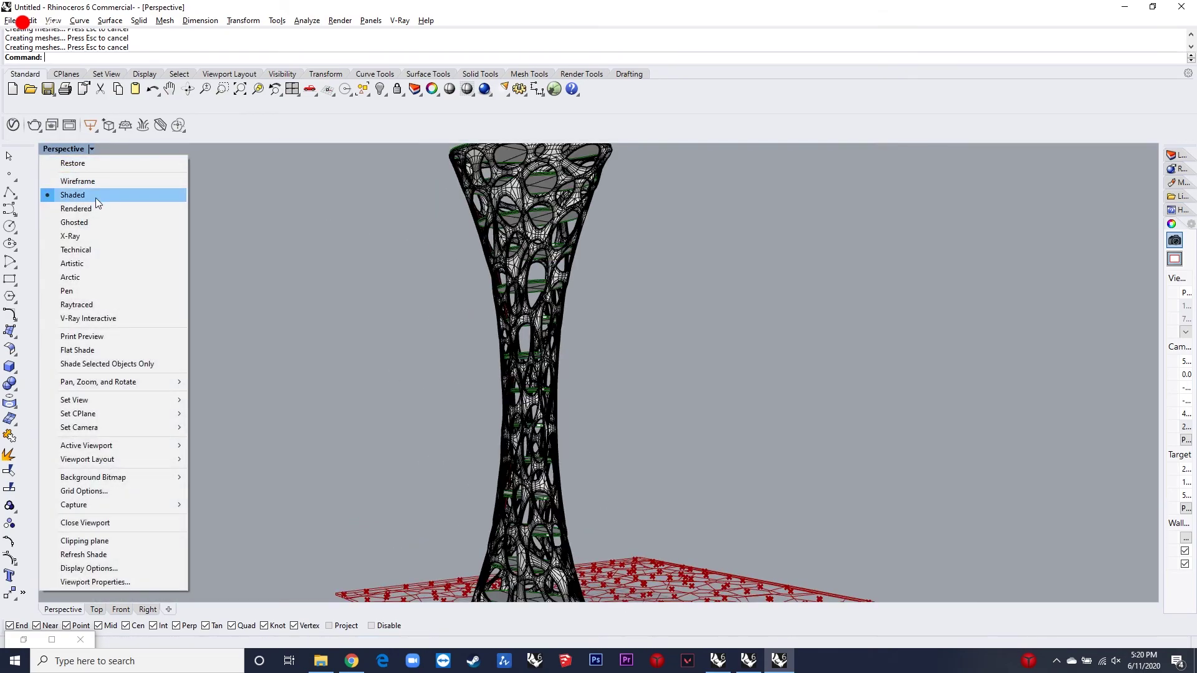
click(98, 206)
- Examine the rendered tower's perforated double skin and inner discs from different distances and angles
right_drag(592, 321, 561, 384)
scroll(511, 555, up, 5)
scroll(511, 554, down, 3)
scroll(515, 428, down, 4)
scroll(502, 219, up, 9)
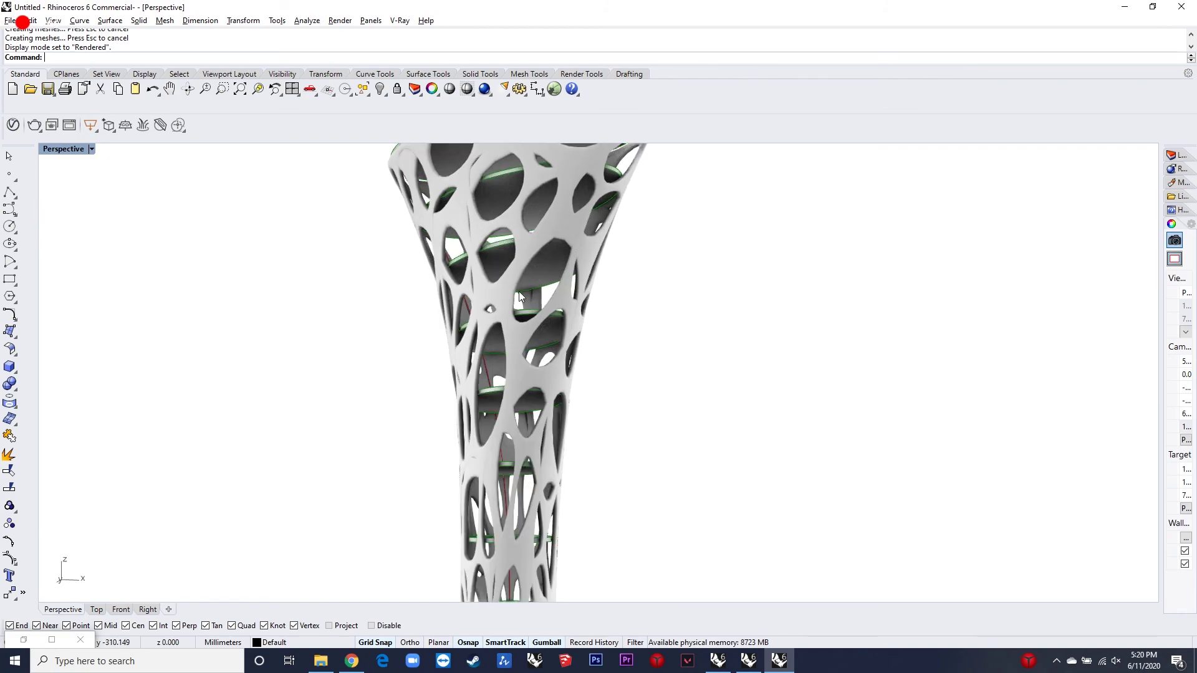
scroll(522, 372, up, 4)
scroll(530, 380, down, 7)
scroll(527, 418, down, 4)
scroll(525, 577, up, 9)
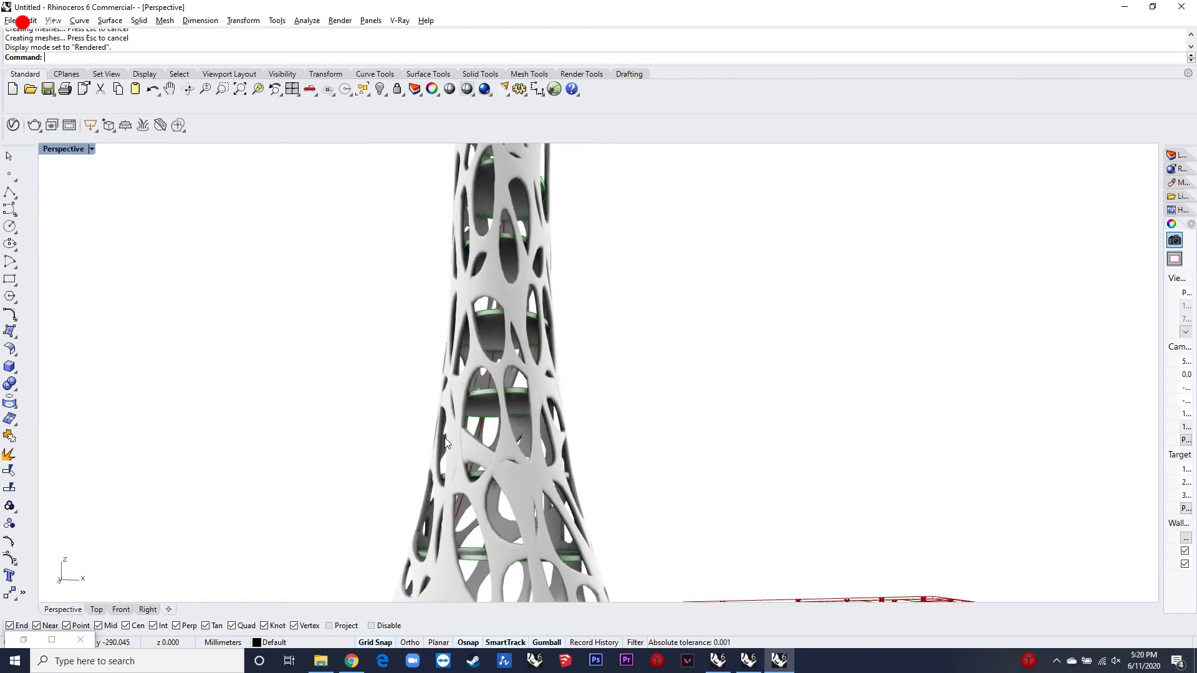